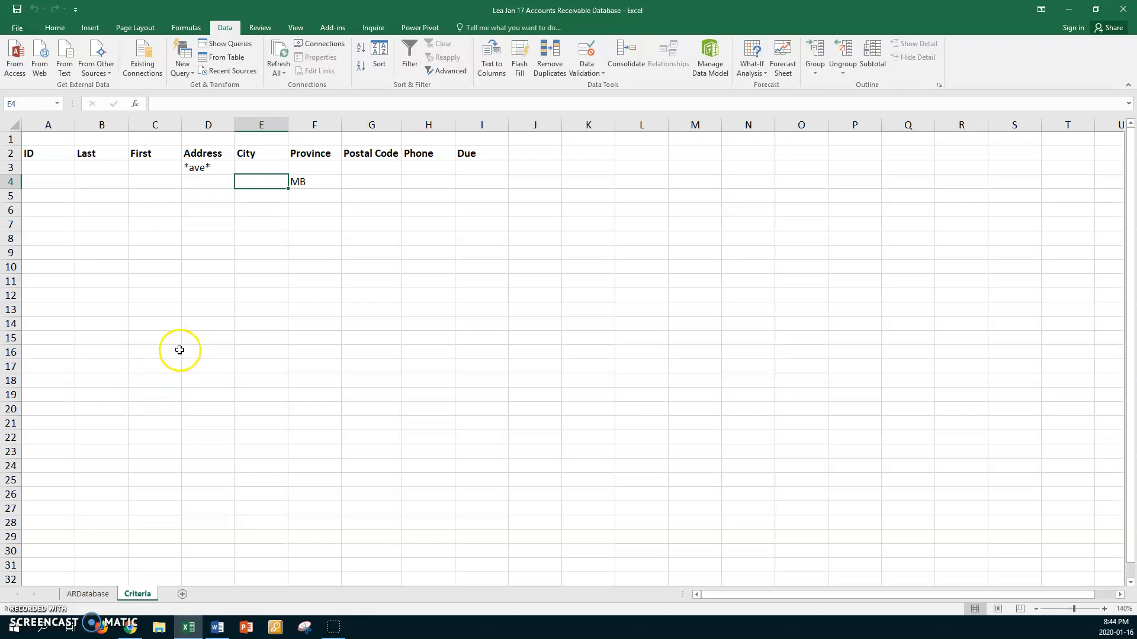
Autofit the City column on the ARDatabase sheet so its entries fit
{"action": "left_click", "coordinate": [87, 594]}
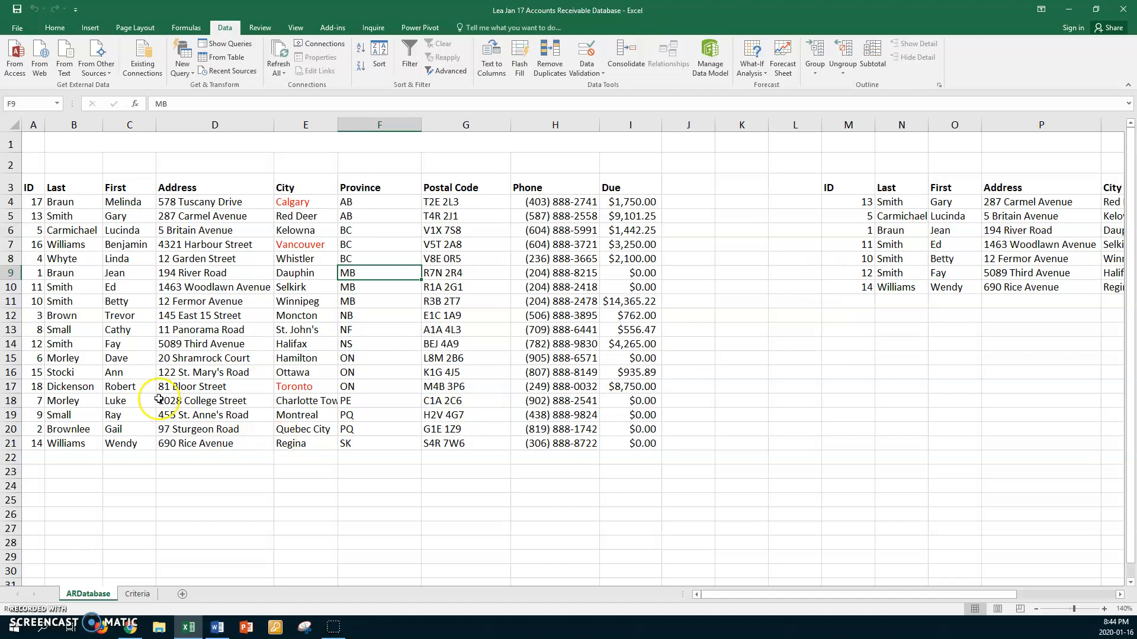
{"action": "double_click", "coordinate": [338, 125]}
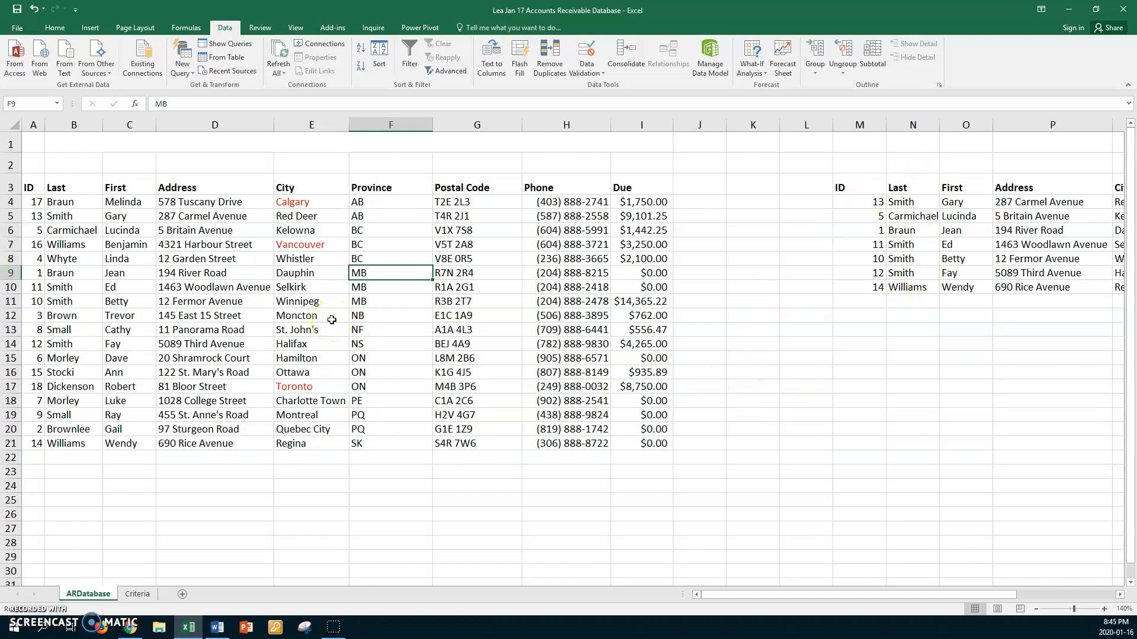
Add a new worksheet named Subtotals and place it after the Criteria sheet
{"action": "left_click", "coordinate": [181, 596]}
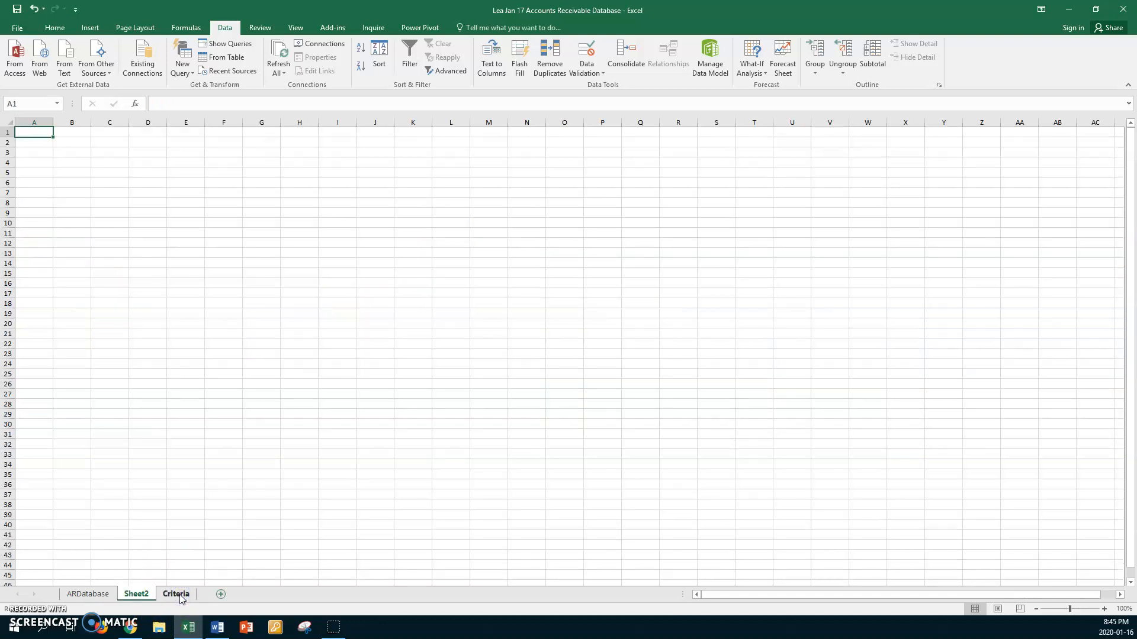
{"action": "double_click", "coordinate": [136, 595]}
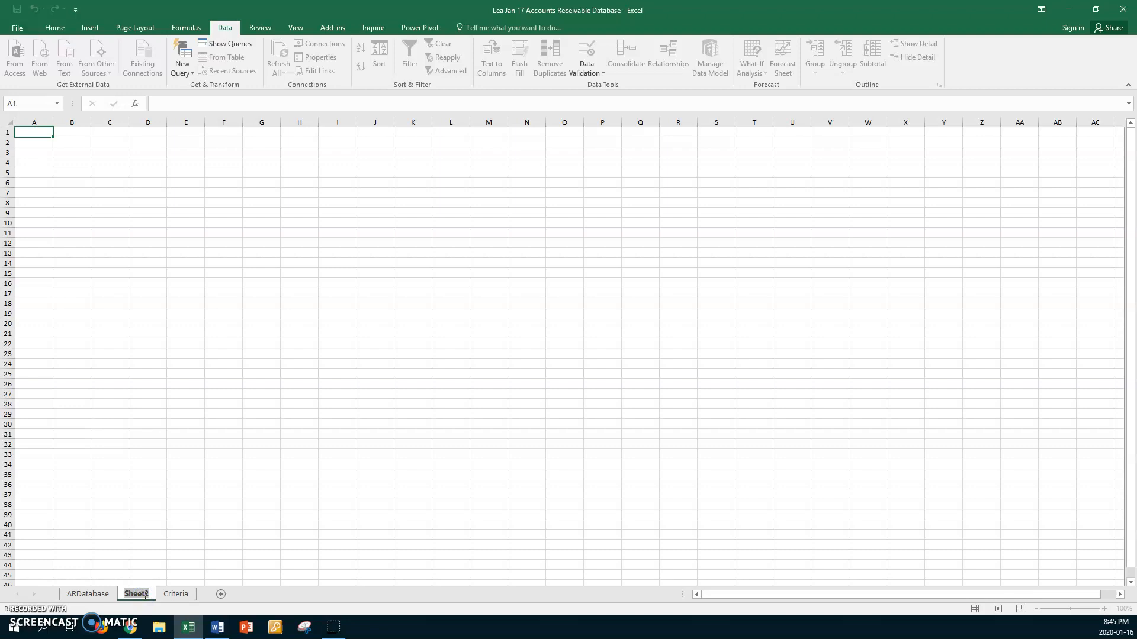
{"action": "type", "text": "Subtotals"}
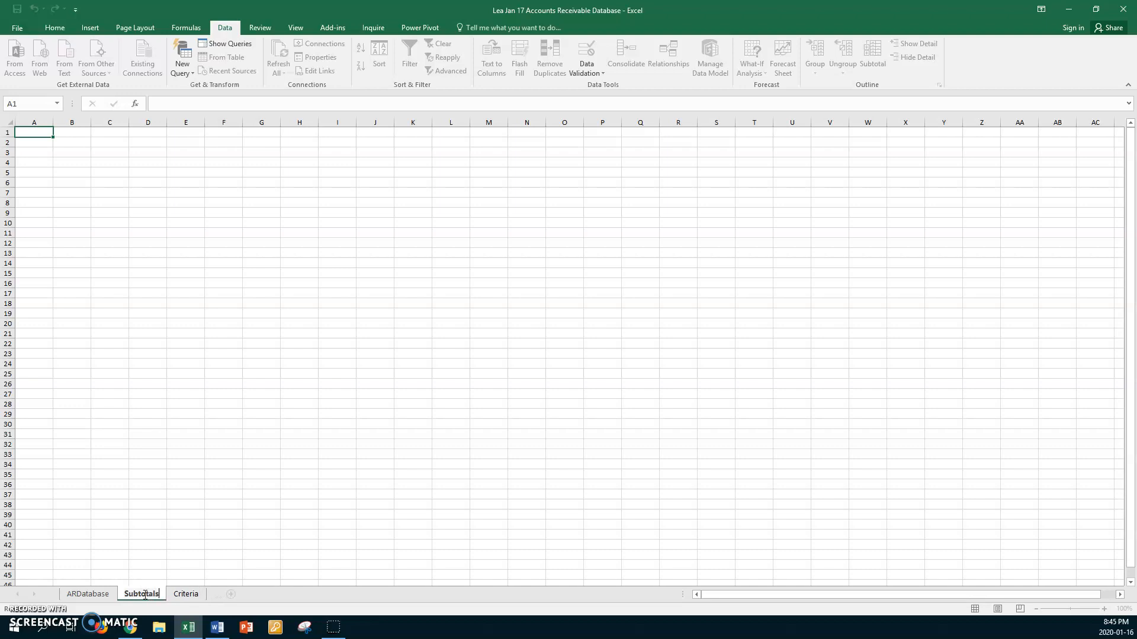
{"action": "key", "text": "Return"}
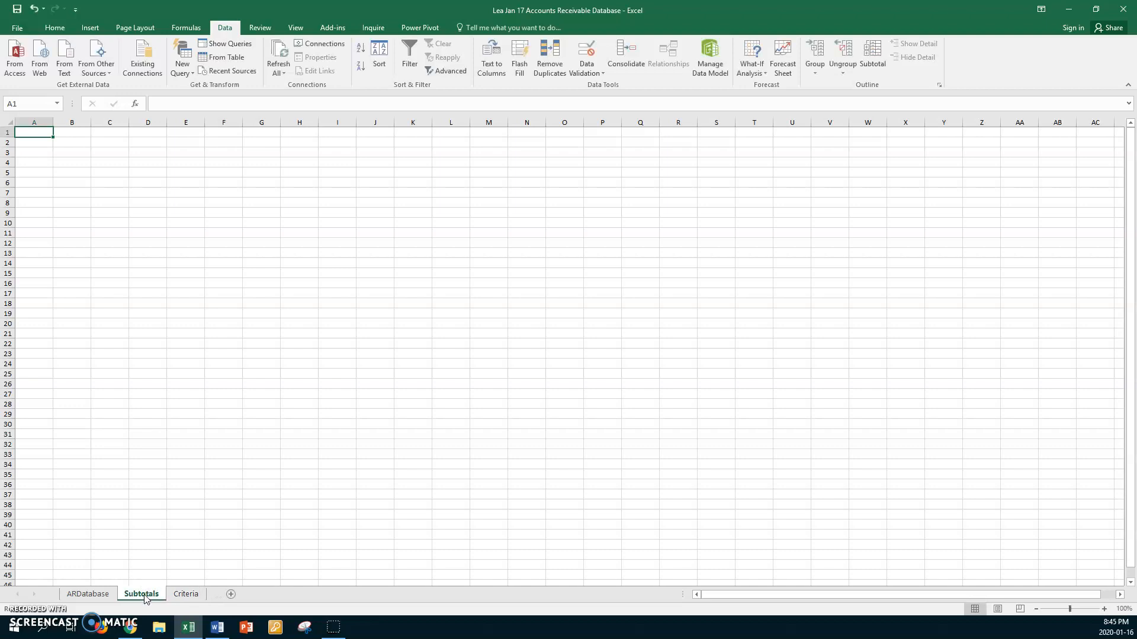
{"action": "right_click", "coordinate": [130, 589]}
{"action": "left_click_drag", "start_coordinate": [130, 590], "coordinate": [211, 591]}
Copy the ARDatabase table, from the ID header through the last Due value, to cell A3 of the Subtotals sheet
{"action": "left_click", "coordinate": [94, 595]}
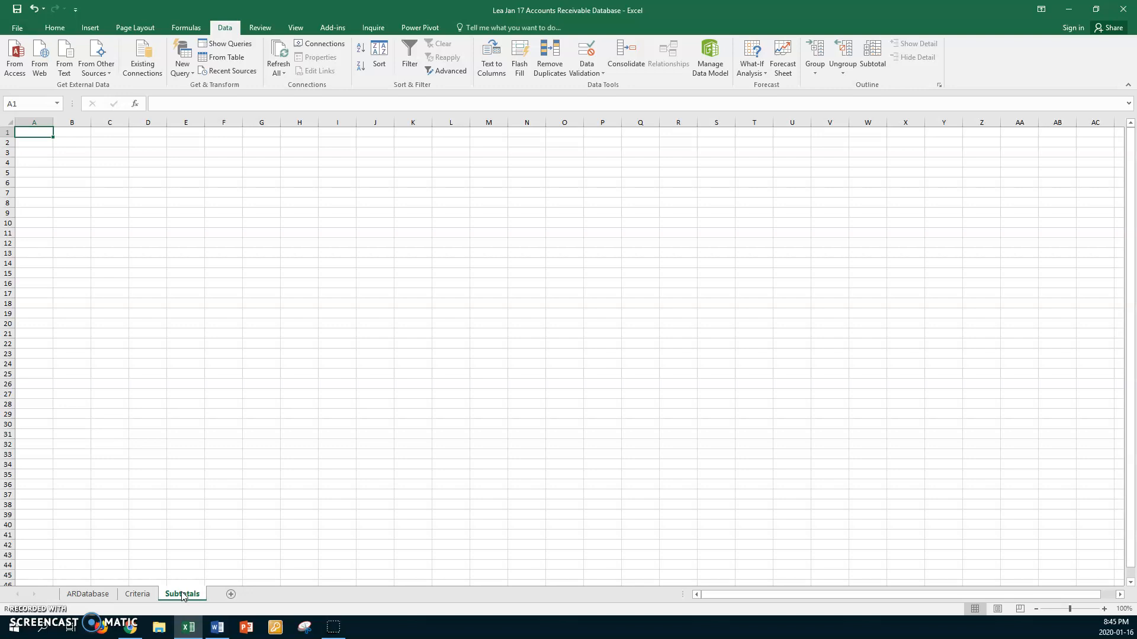
{"action": "left_click", "coordinate": [91, 595]}
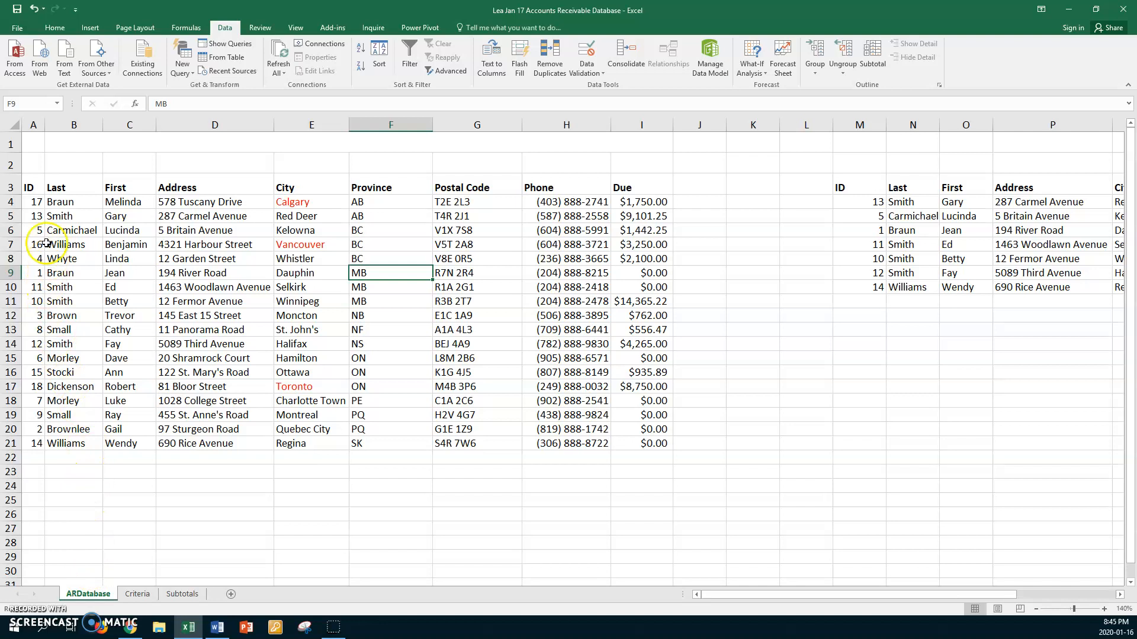
{"action": "left_click", "coordinate": [33, 186]}
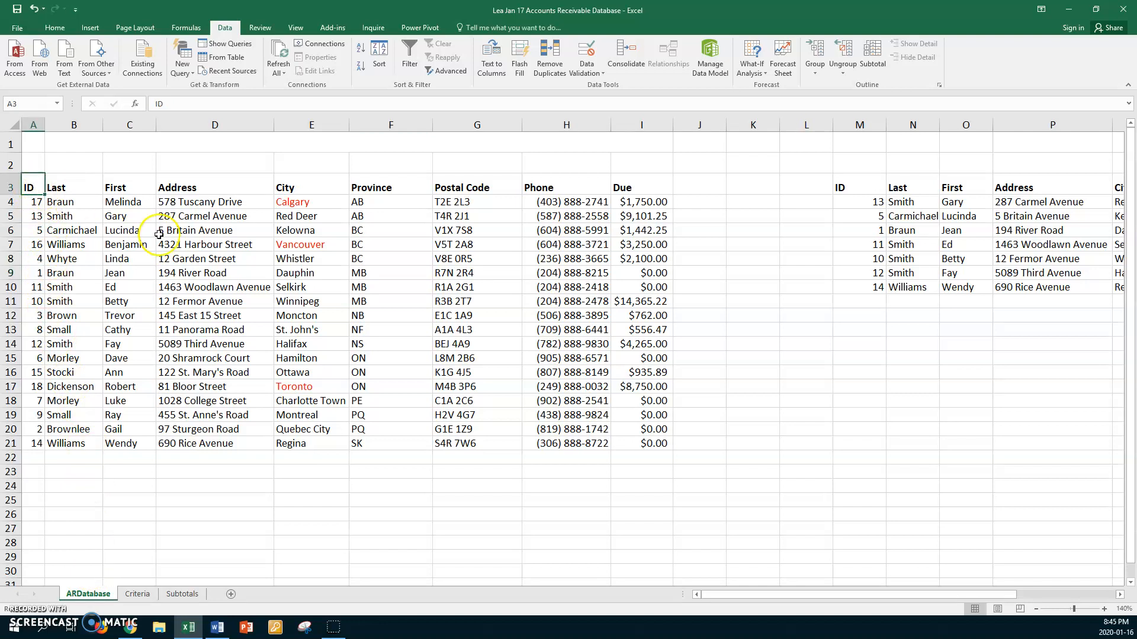
{"action": "left_click", "coordinate": [654, 441], "text": "shift"}
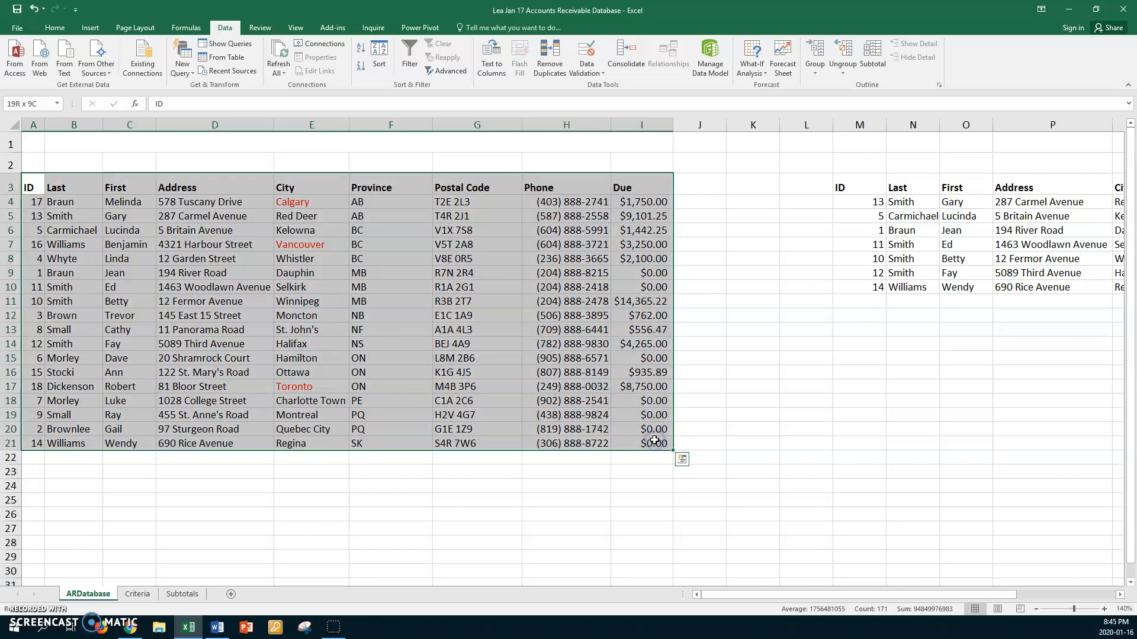
{"action": "key", "text": "ctrl+c"}
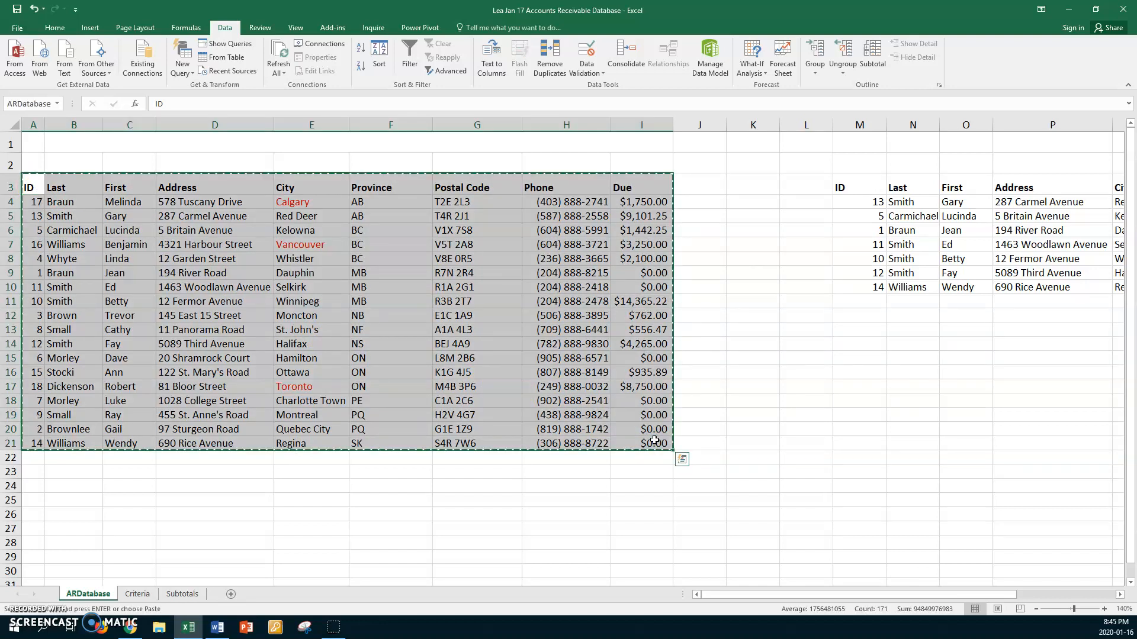
{"action": "left_click", "coordinate": [190, 595]}
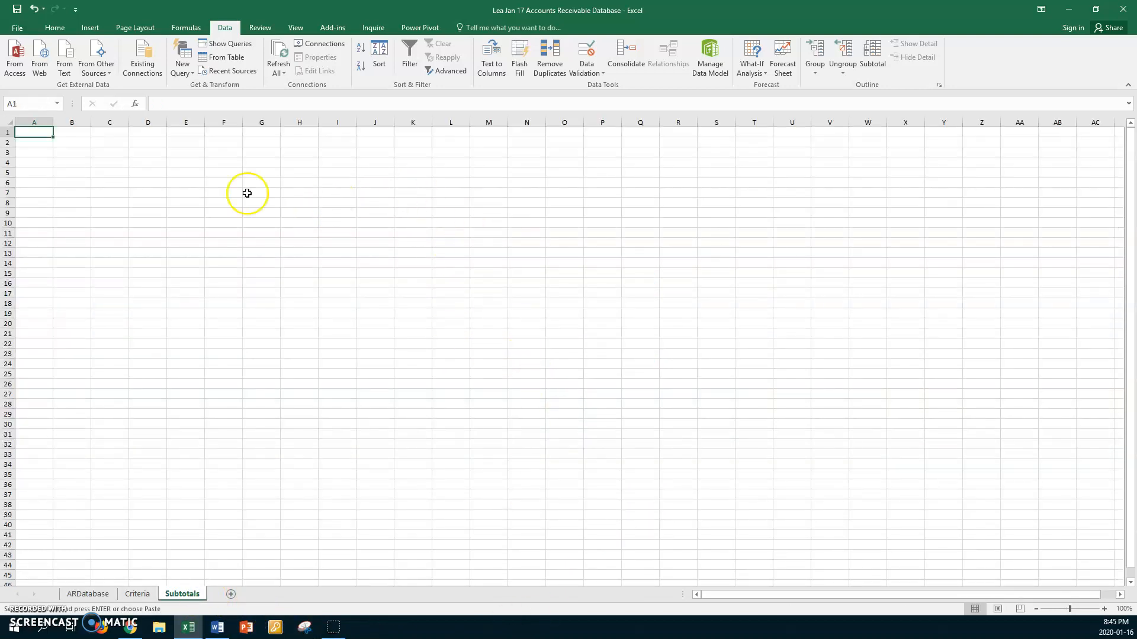
{"action": "left_click", "coordinate": [42, 152]}
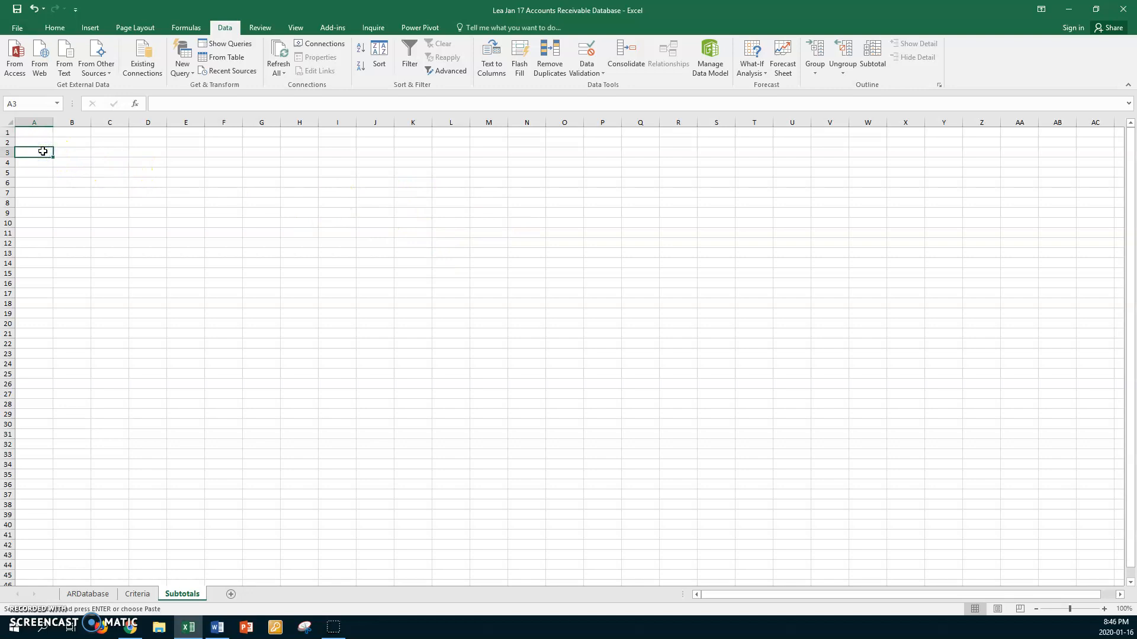
{"action": "key", "text": "ctrl+v"}
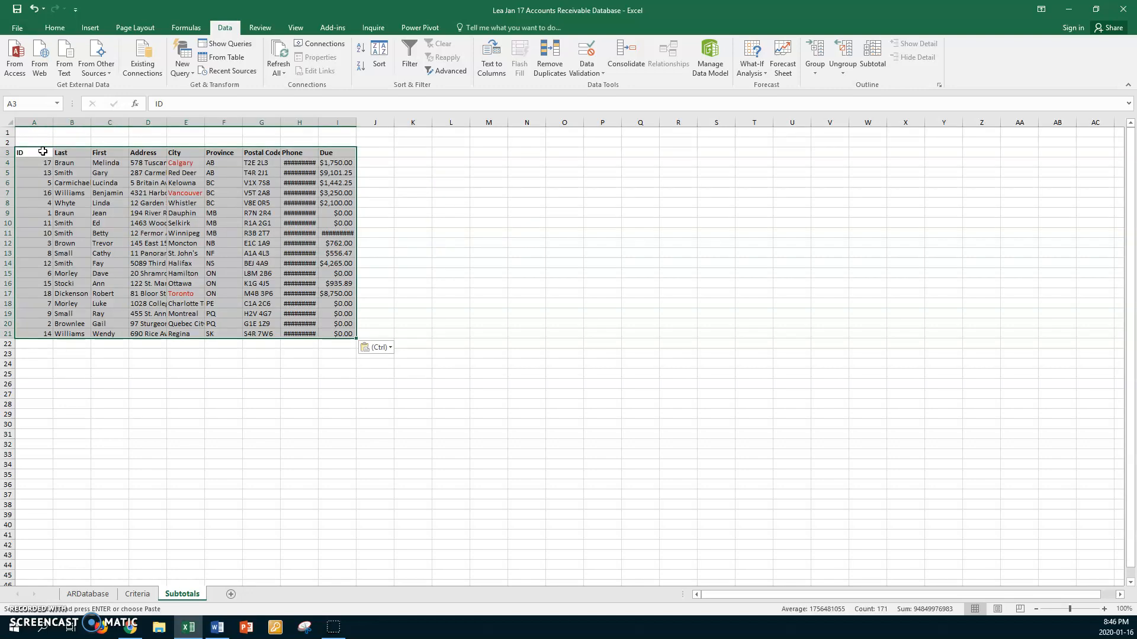
Autofit the Phone column on the Subtotals sheet and set the sheet's zoom to 140%
{"action": "left_click", "coordinate": [317, 121]}
{"action": "double_click", "coordinate": [316, 121]}
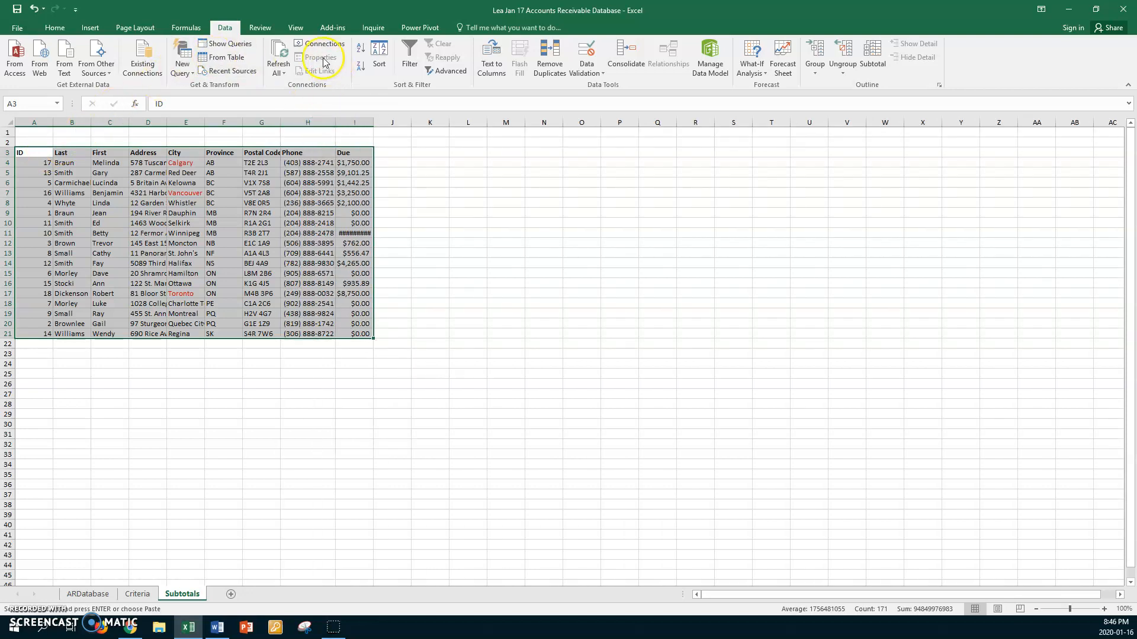
{"action": "left_click", "coordinate": [296, 29]}
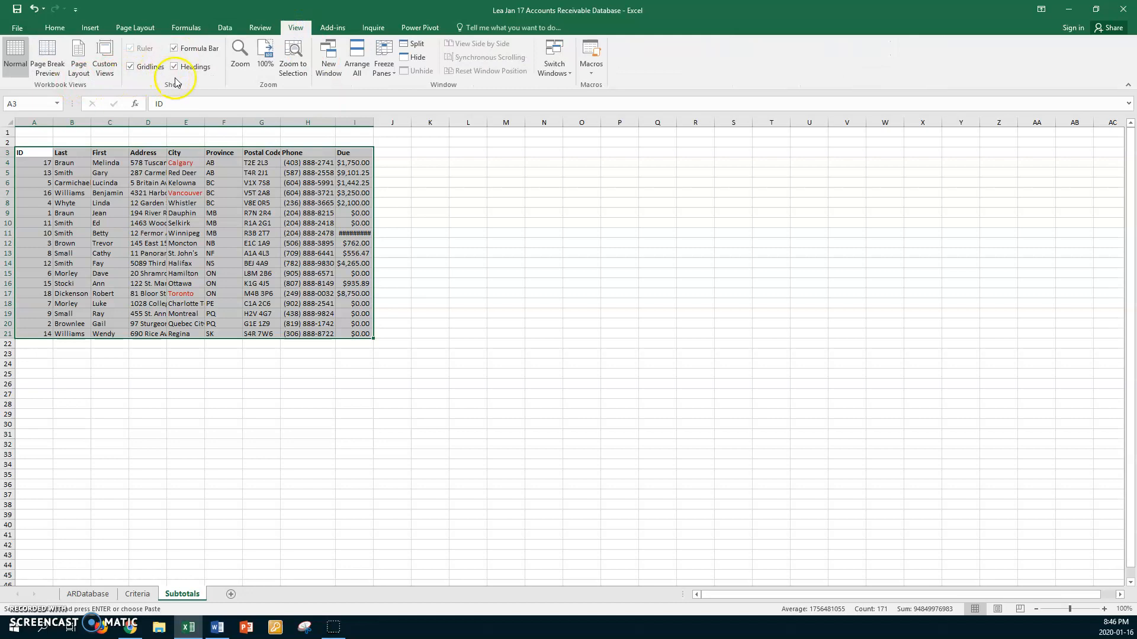
{"action": "left_click", "coordinate": [239, 58]}
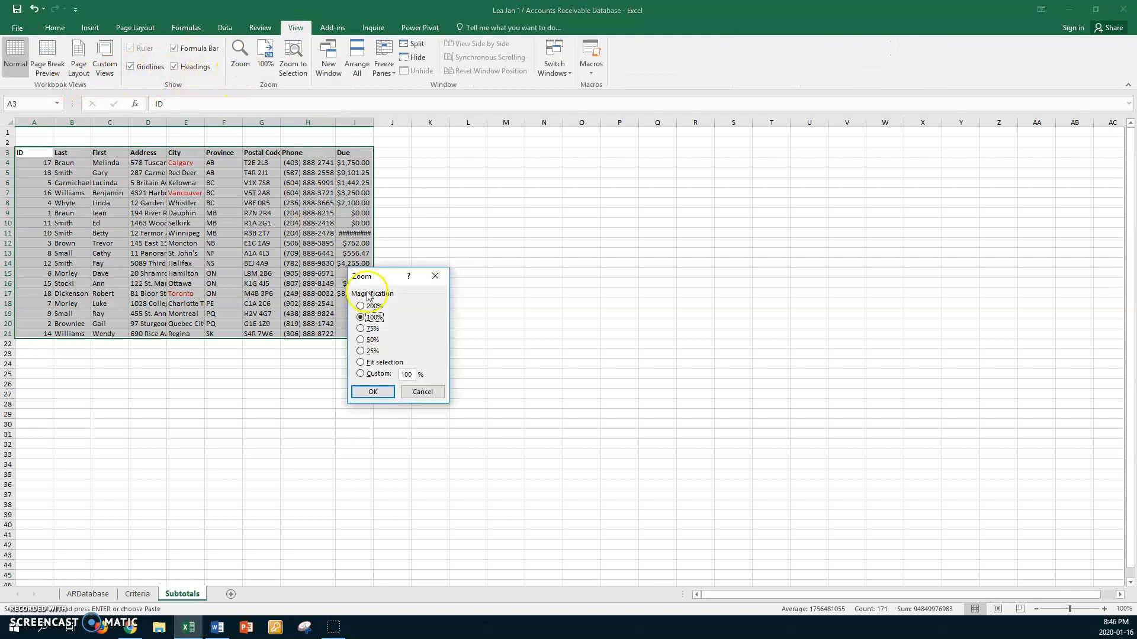
{"action": "left_click", "coordinate": [375, 375]}
{"action": "type", "text": "140"}
{"action": "key", "text": "Return"}
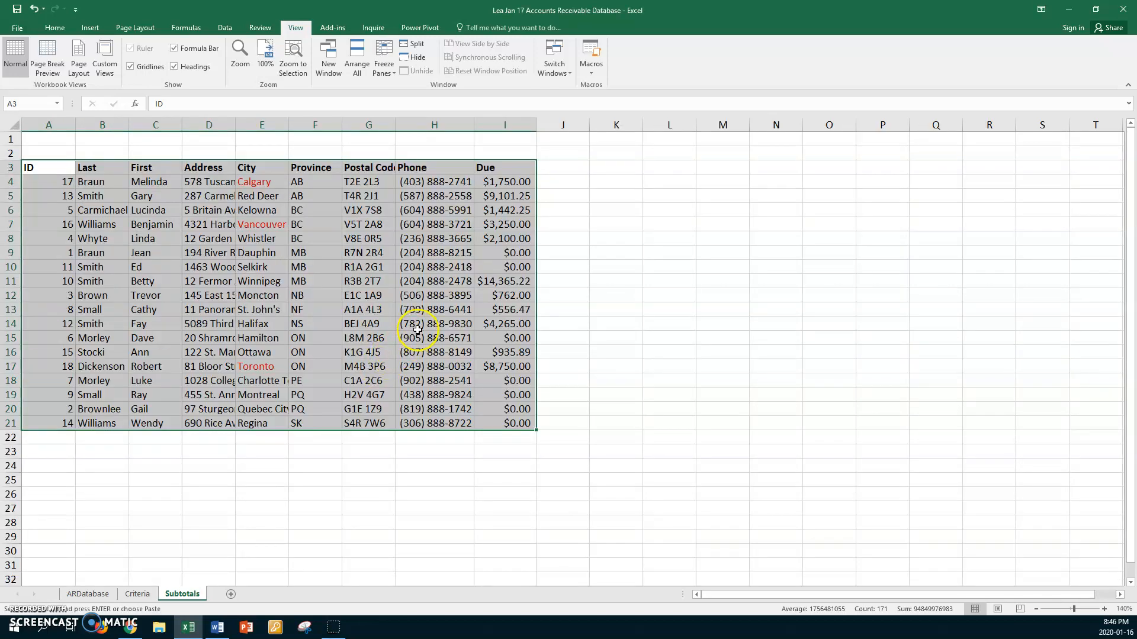
Autofit the Address and City columns on the Subtotals sheet
{"action": "double_click", "coordinate": [235, 125]}
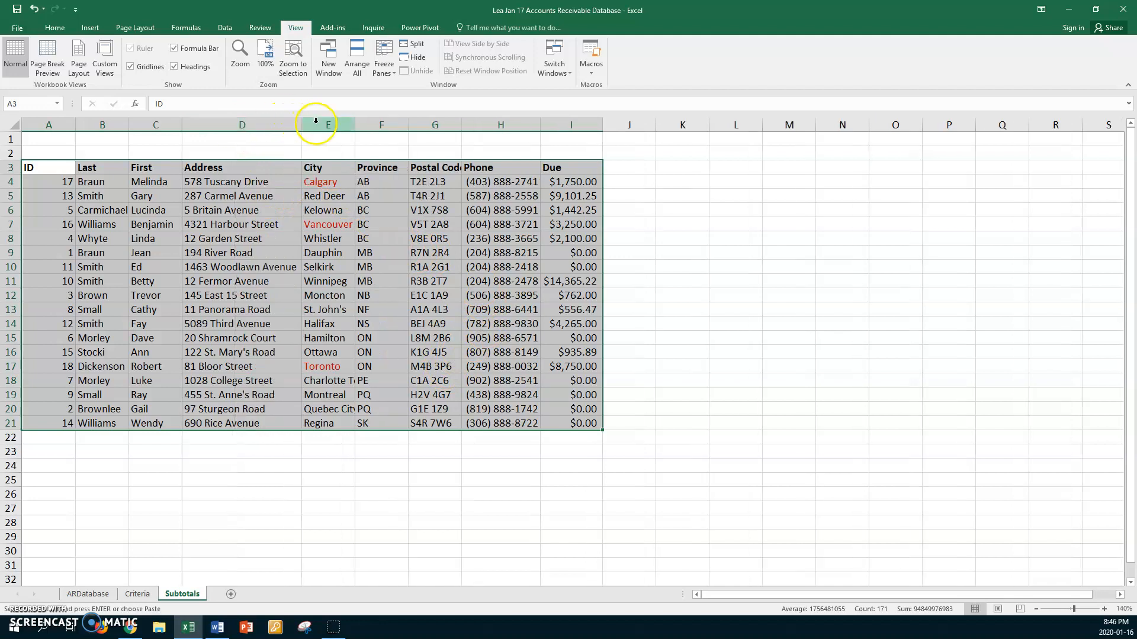
{"action": "left_click_drag", "start_coordinate": [354, 125], "coordinate": [355, 125]}
{"action": "double_click", "coordinate": [355, 124]}
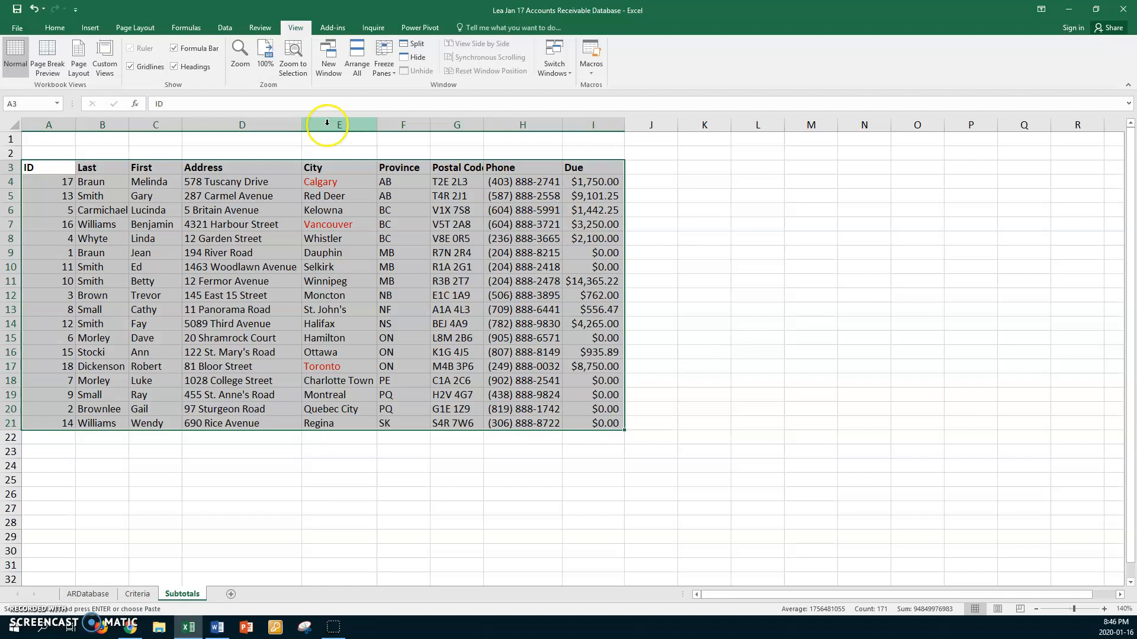
Name the pasted table range DBSubtotals and reselect the range by that name
{"action": "left_click", "coordinate": [36, 102]}
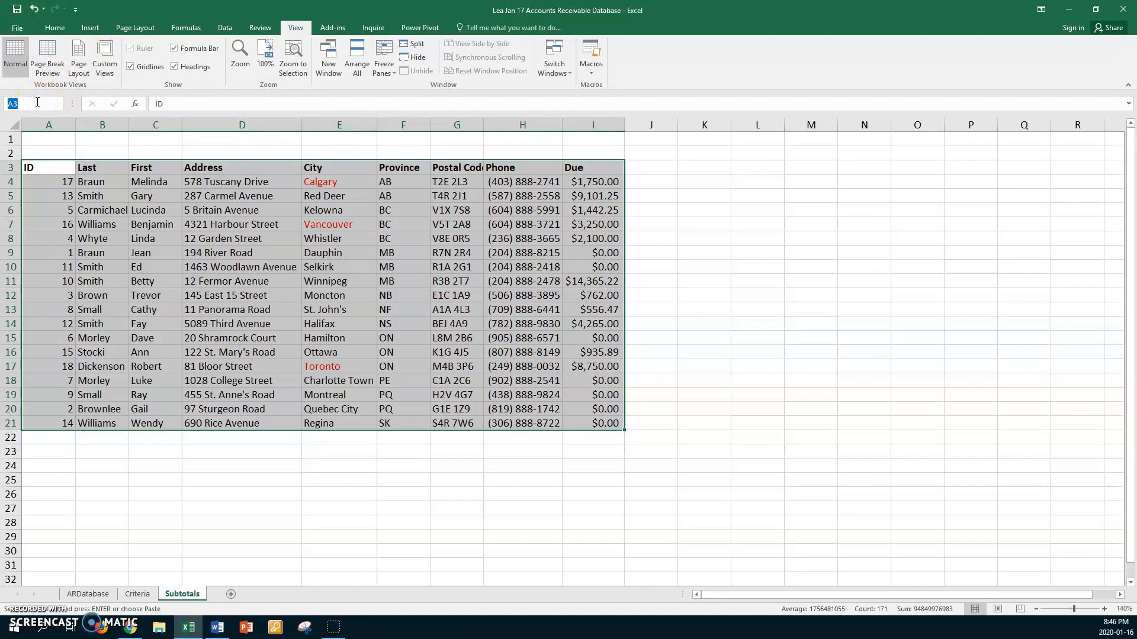
{"action": "type", "text": "DBSubtotals"}
{"action": "key", "text": "Return"}
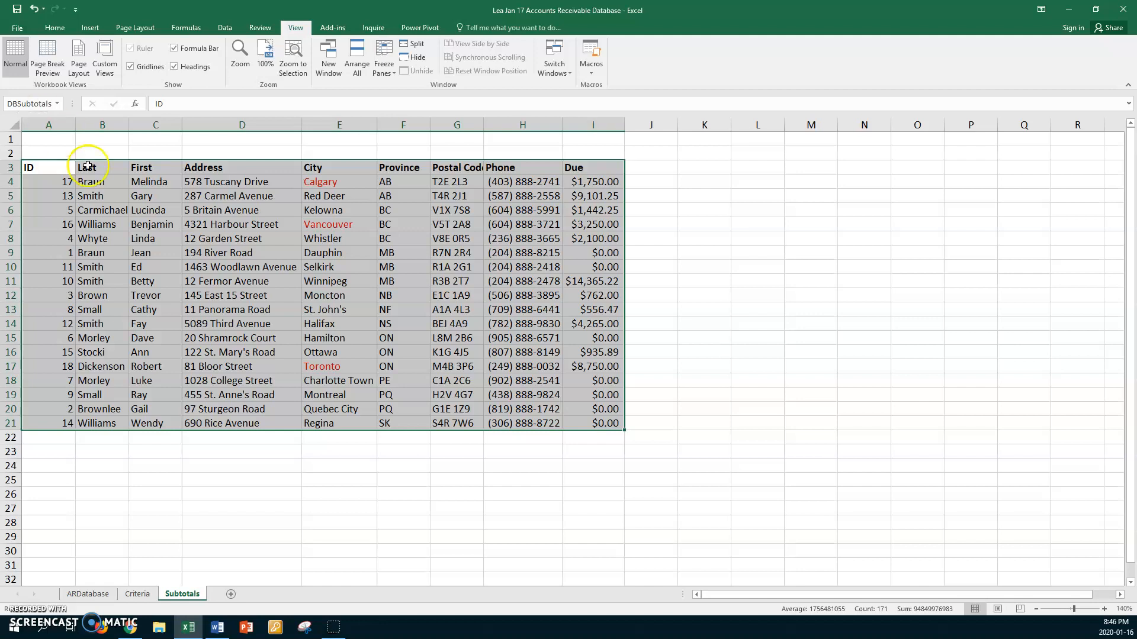
{"action": "left_click", "coordinate": [674, 210]}
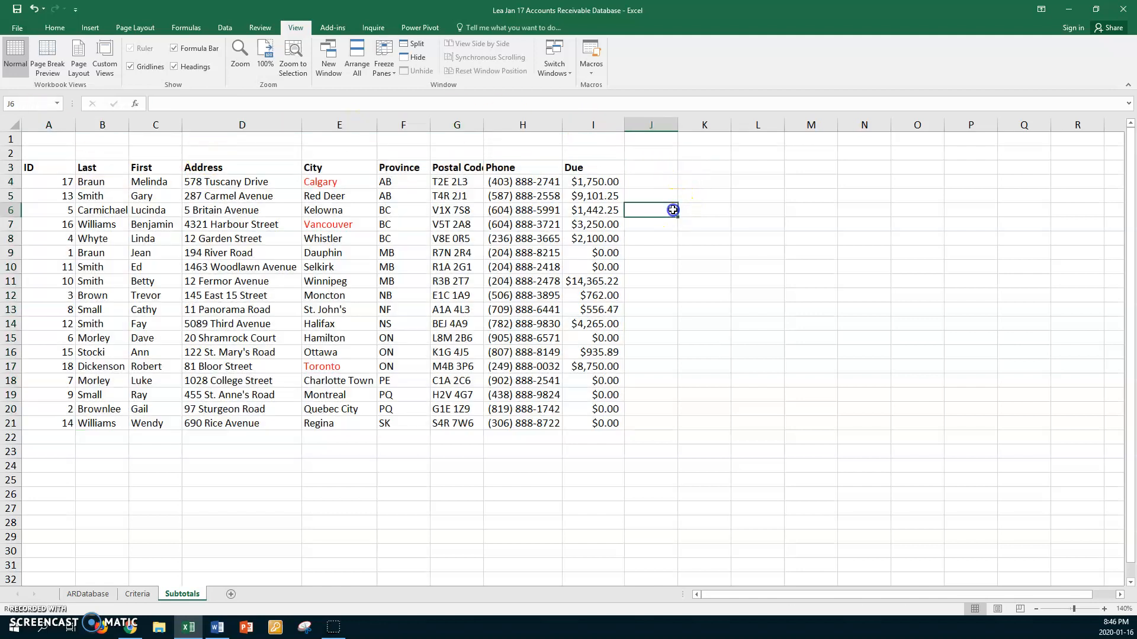
{"action": "left_click", "coordinate": [57, 104]}
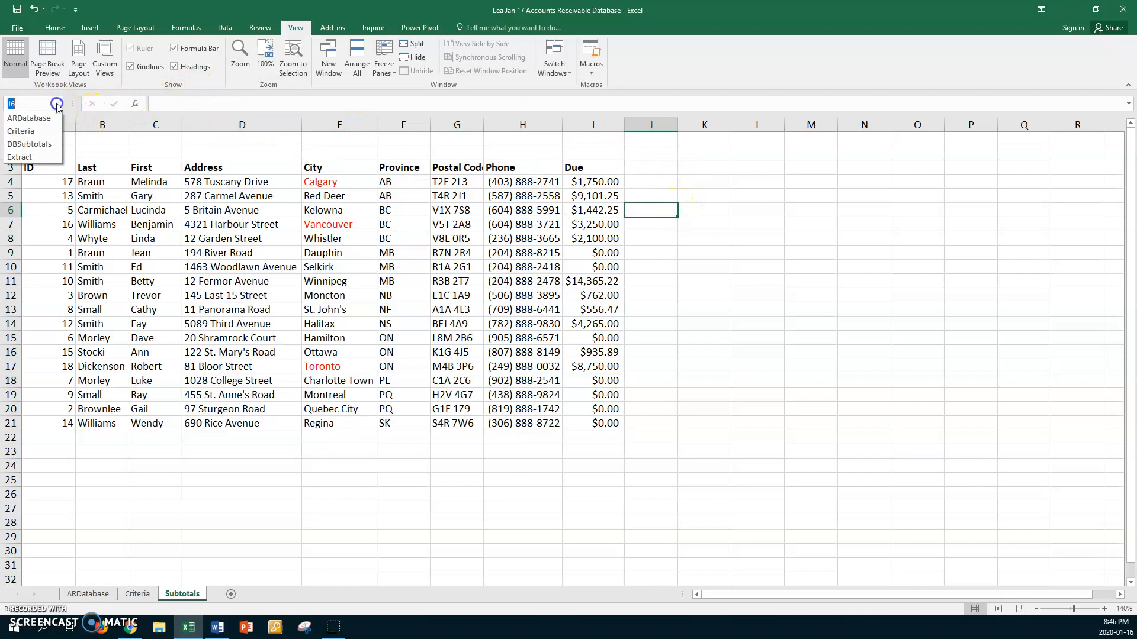
{"action": "left_click", "coordinate": [43, 145]}
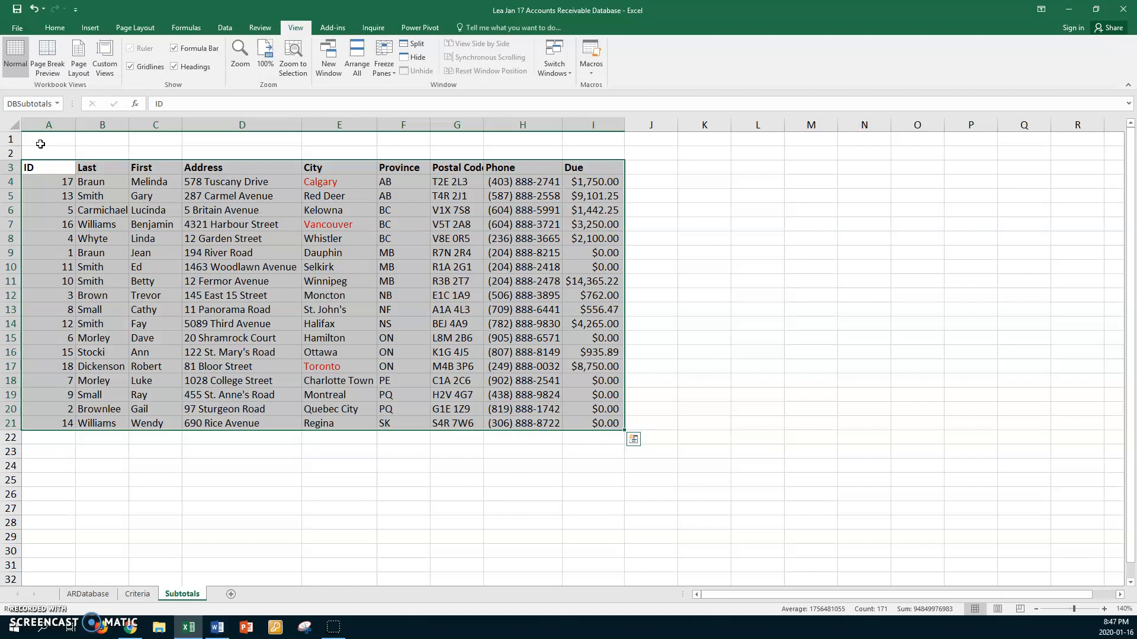
Sort the Subtotals table by Province, first from Z to A and finally from A to Z
{"action": "left_click", "coordinate": [411, 182]}
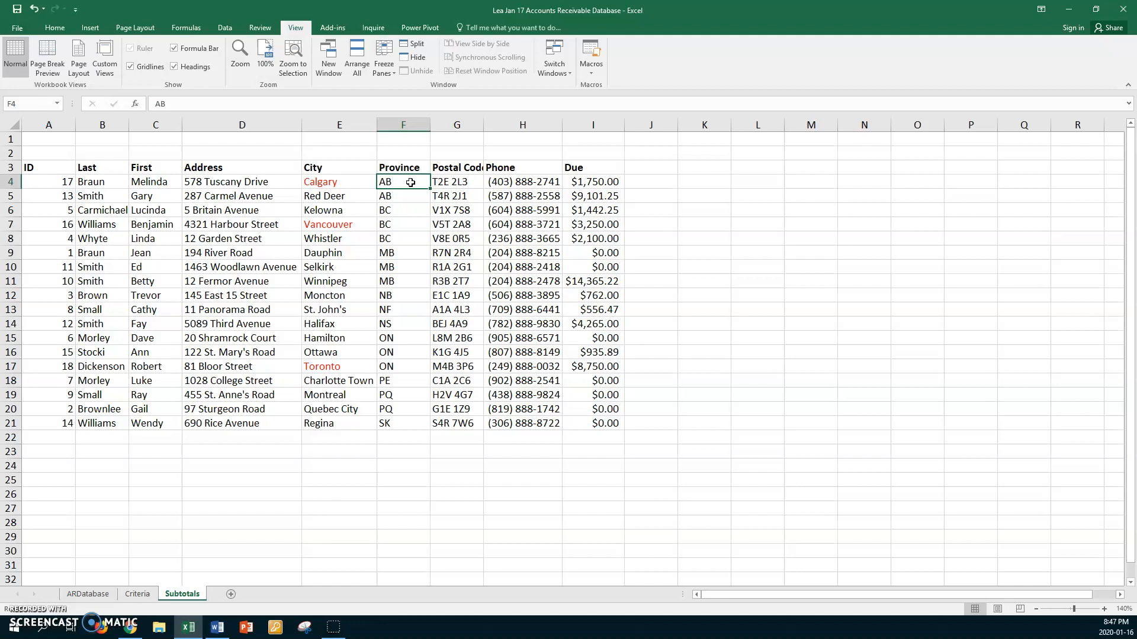
{"action": "left_click", "coordinate": [225, 27]}
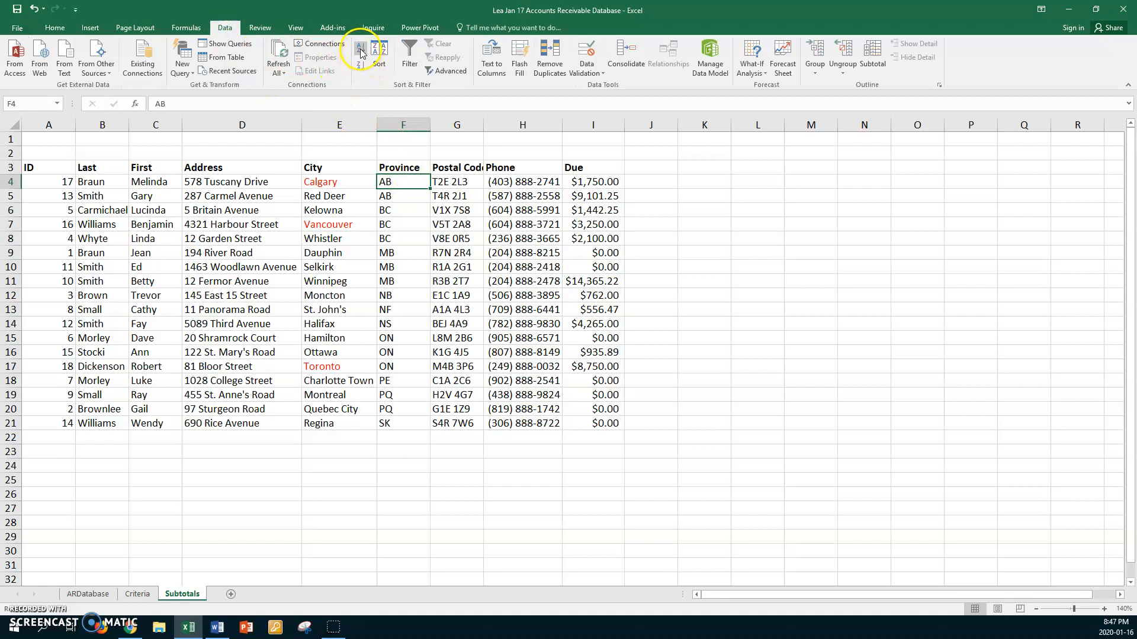
{"action": "left_click", "coordinate": [359, 67]}
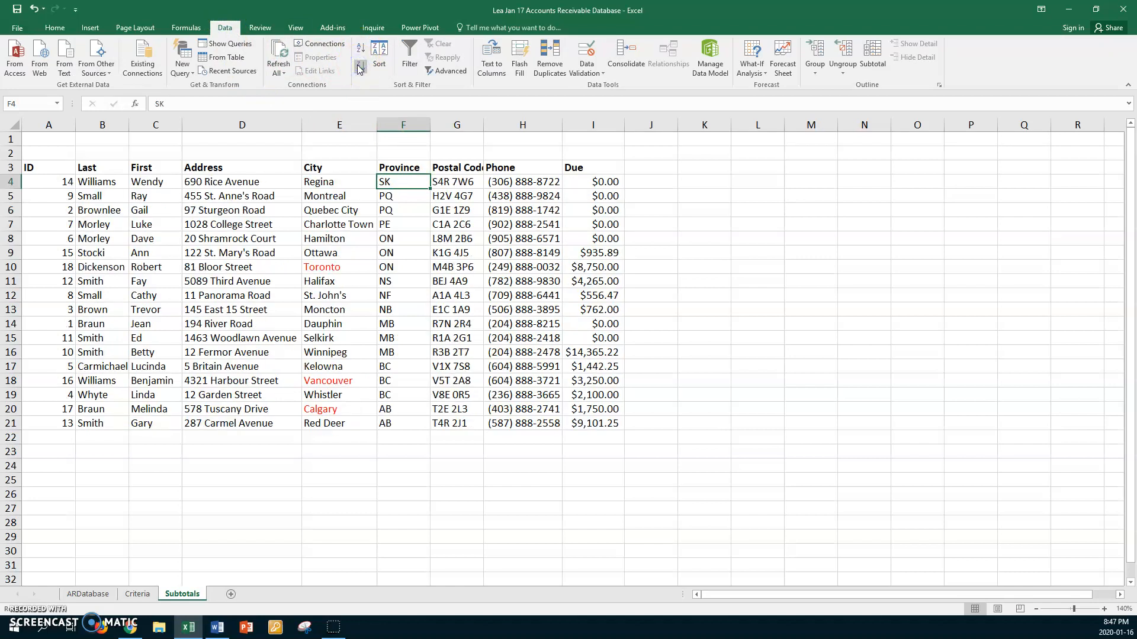
{"action": "left_click", "coordinate": [360, 47]}
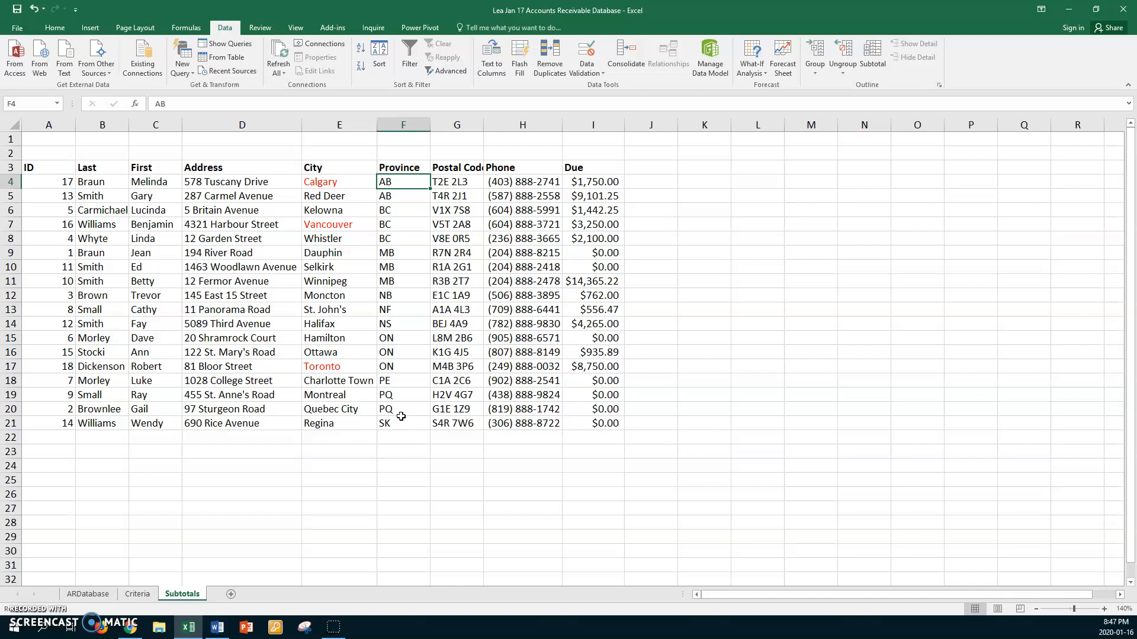
Select the DBSubtotals range by name and set up a subtotal at each change in Province
{"action": "left_click", "coordinate": [57, 104]}
{"action": "left_click", "coordinate": [29, 144]}
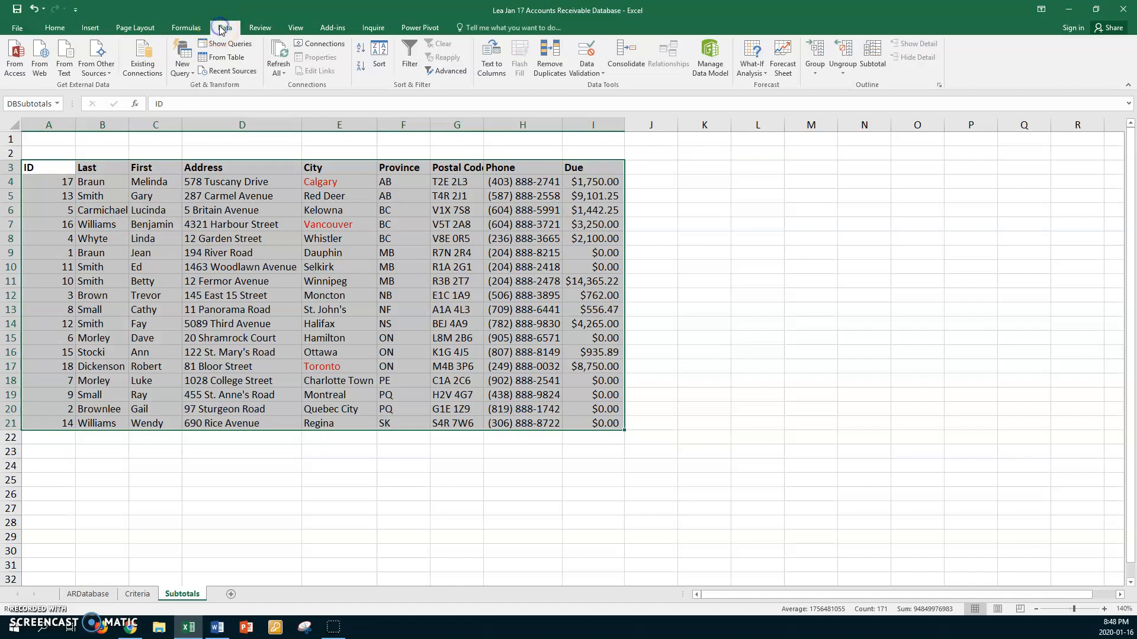
{"action": "left_click", "coordinate": [876, 62]}
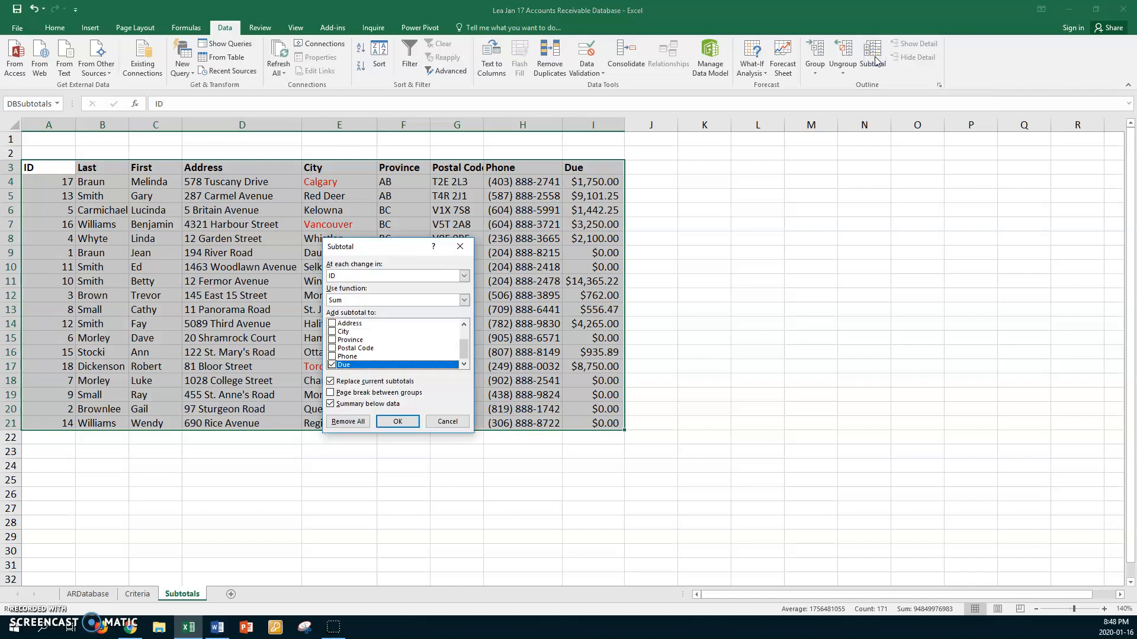
{"action": "scroll", "coordinate": [878, 61], "scroll_direction": "up", "scroll_amount": 1}
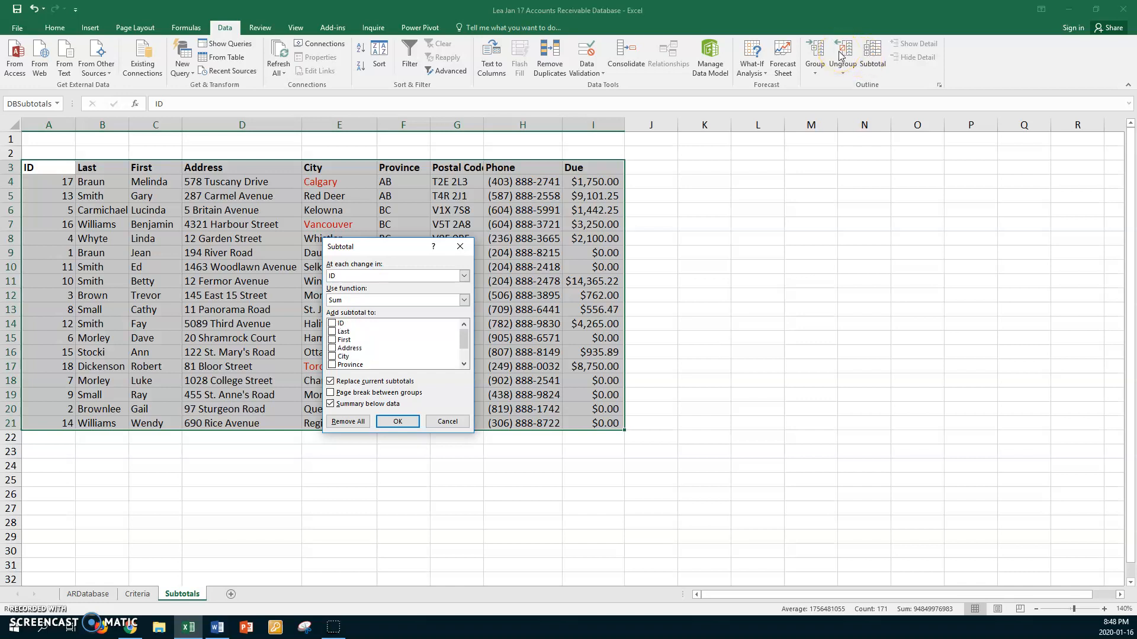
{"action": "left_click", "coordinate": [465, 276]}
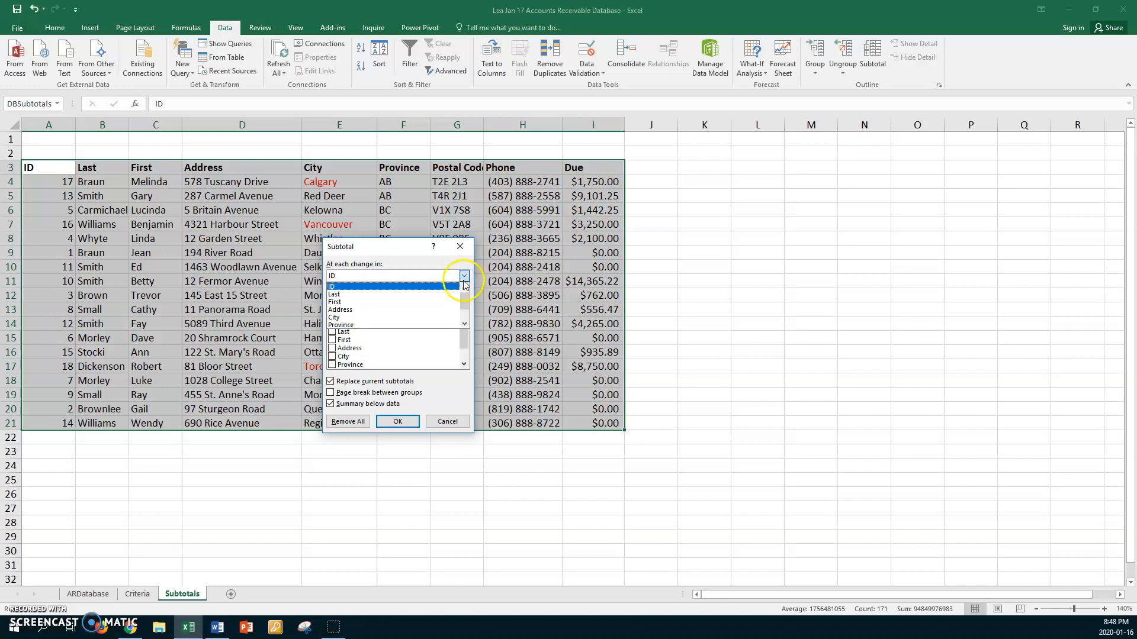
{"action": "left_click", "coordinate": [361, 326]}
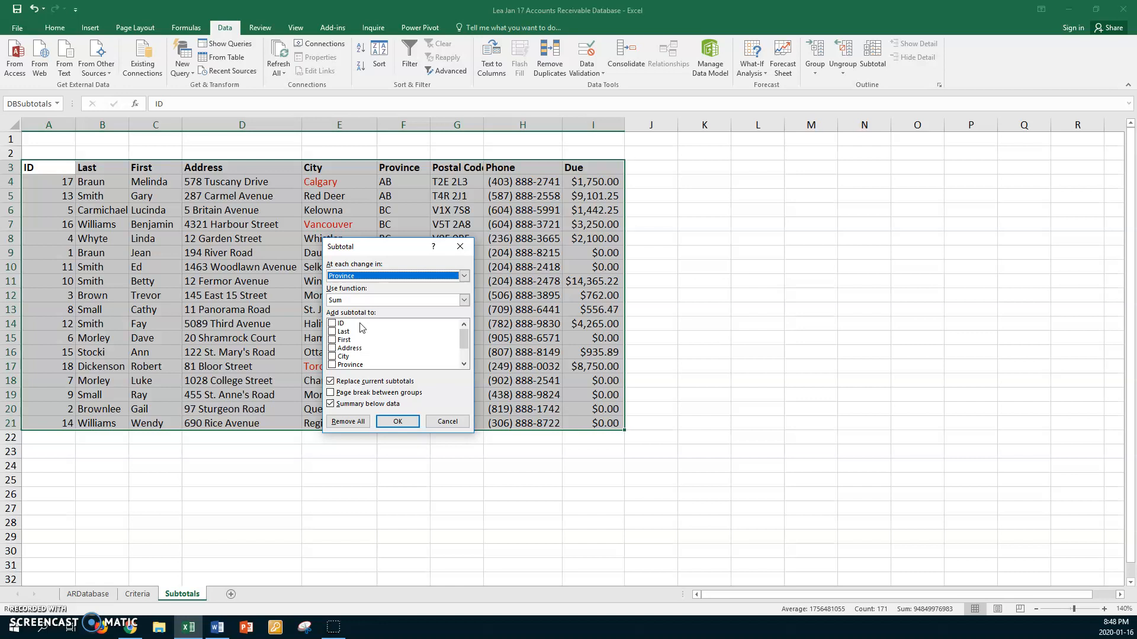
Use the Sum function for the Province subtotals, add them to the Due column only, and apply them
{"action": "left_click", "coordinate": [464, 301]}
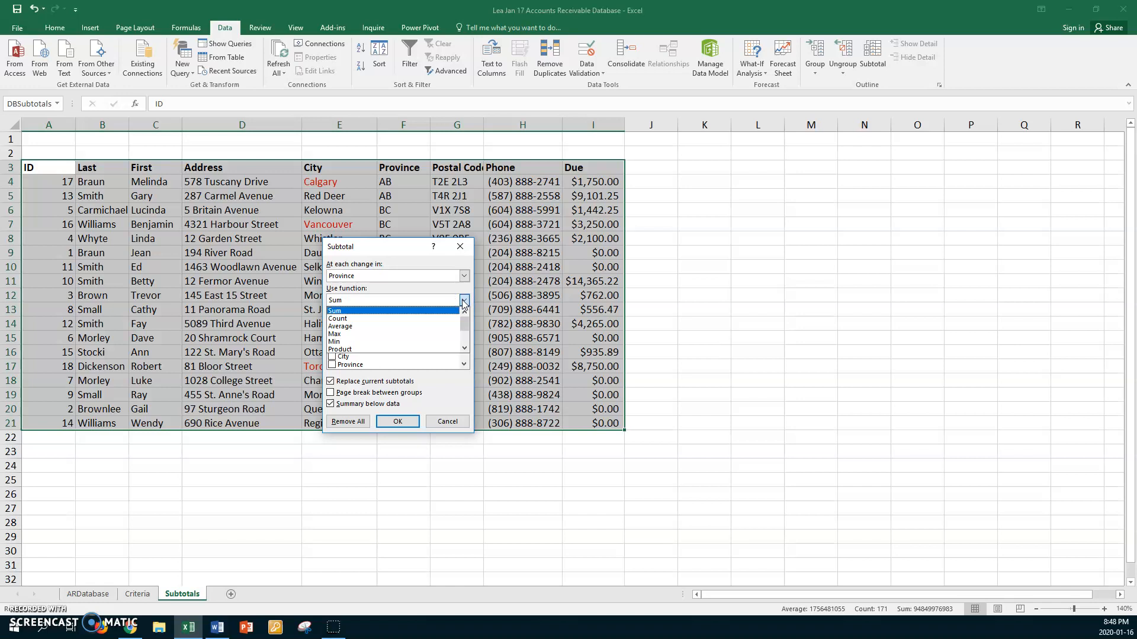
{"action": "mouse_move", "coordinate": [464, 324]}
{"action": "left_mouse_down"}
{"action": "mouse_move", "coordinate": [466, 335]}
{"action": "mouse_move", "coordinate": [465, 323]}
{"action": "left_mouse_up"}
{"action": "left_click", "coordinate": [383, 311]}
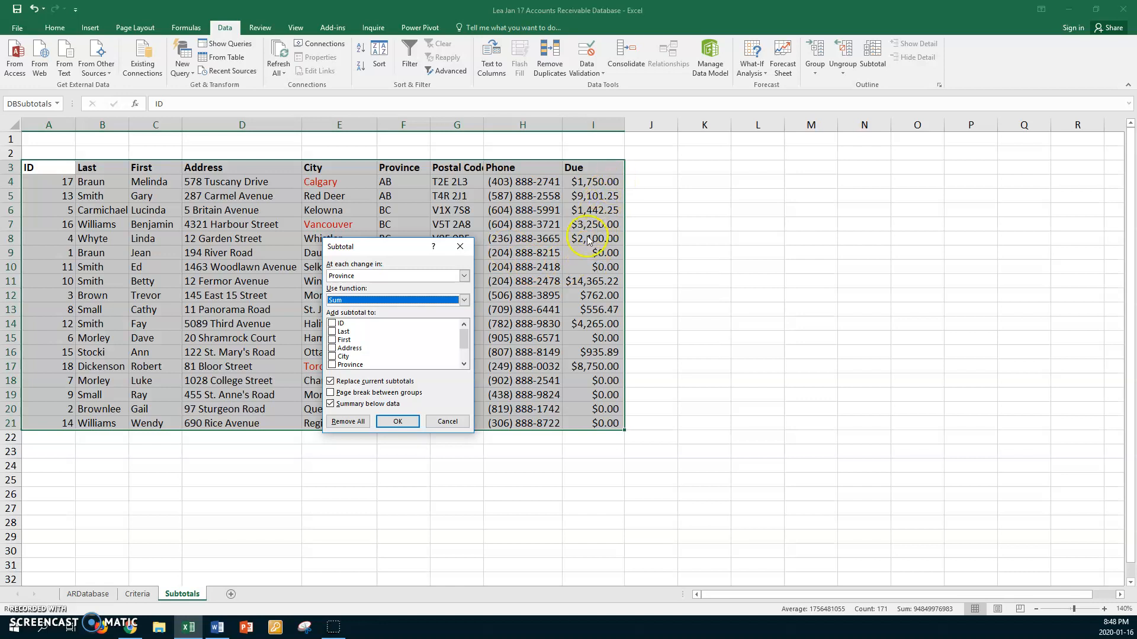
{"action": "left_click", "coordinate": [465, 364]}
{"action": "left_click", "coordinate": [464, 365]}
{"action": "left_click", "coordinate": [464, 365]}
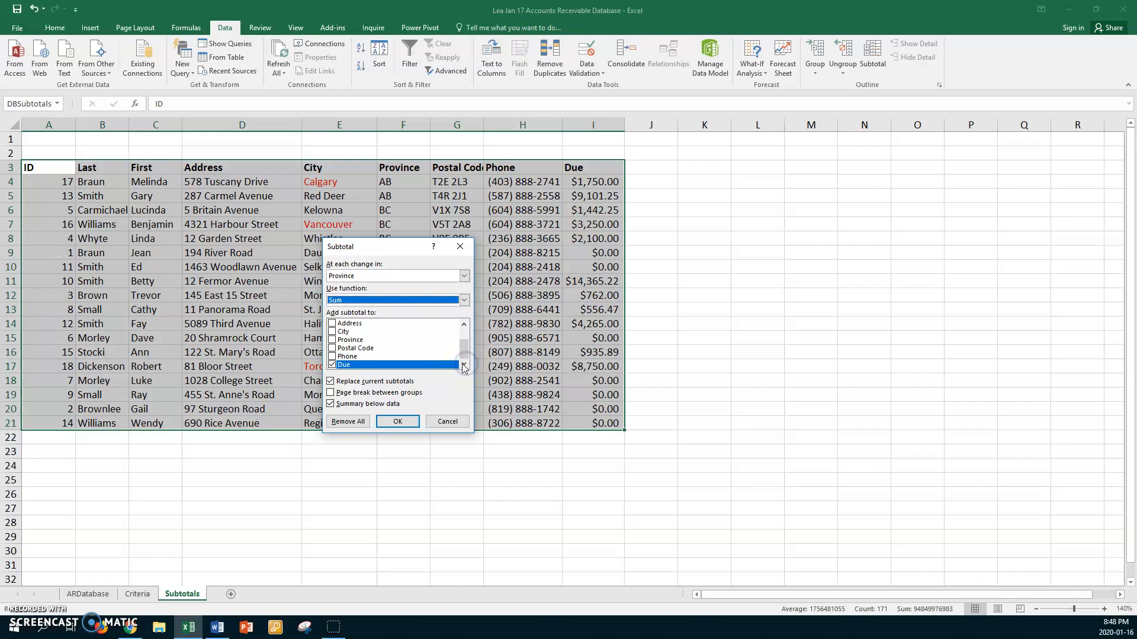
{"action": "left_click", "coordinate": [332, 366]}
{"action": "left_click", "coordinate": [335, 367]}
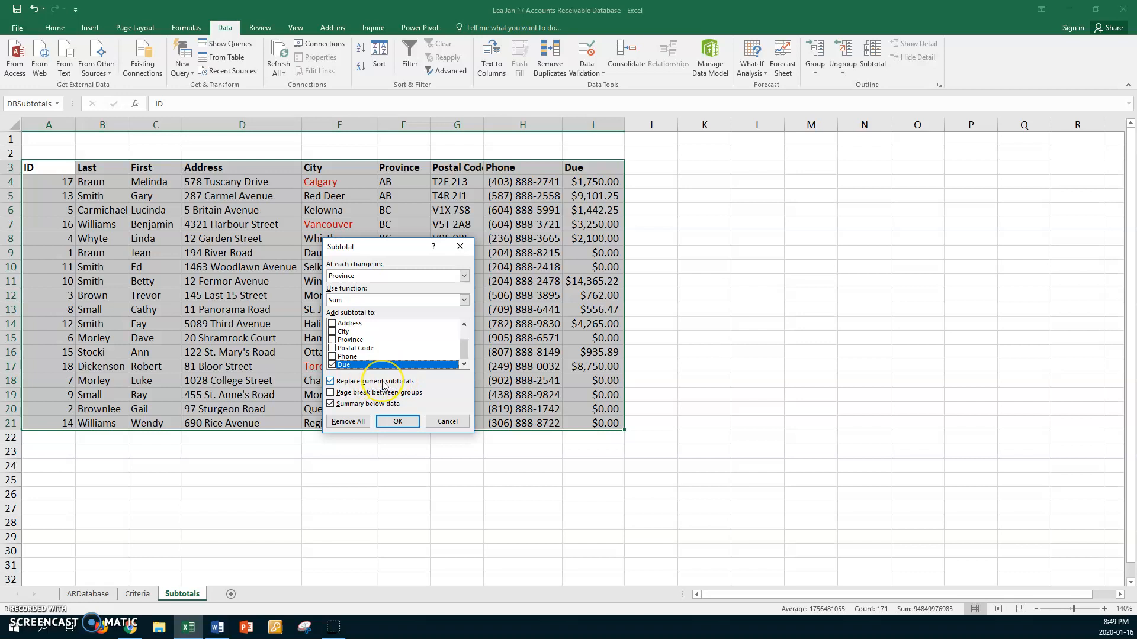
{"action": "left_click", "coordinate": [392, 423]}
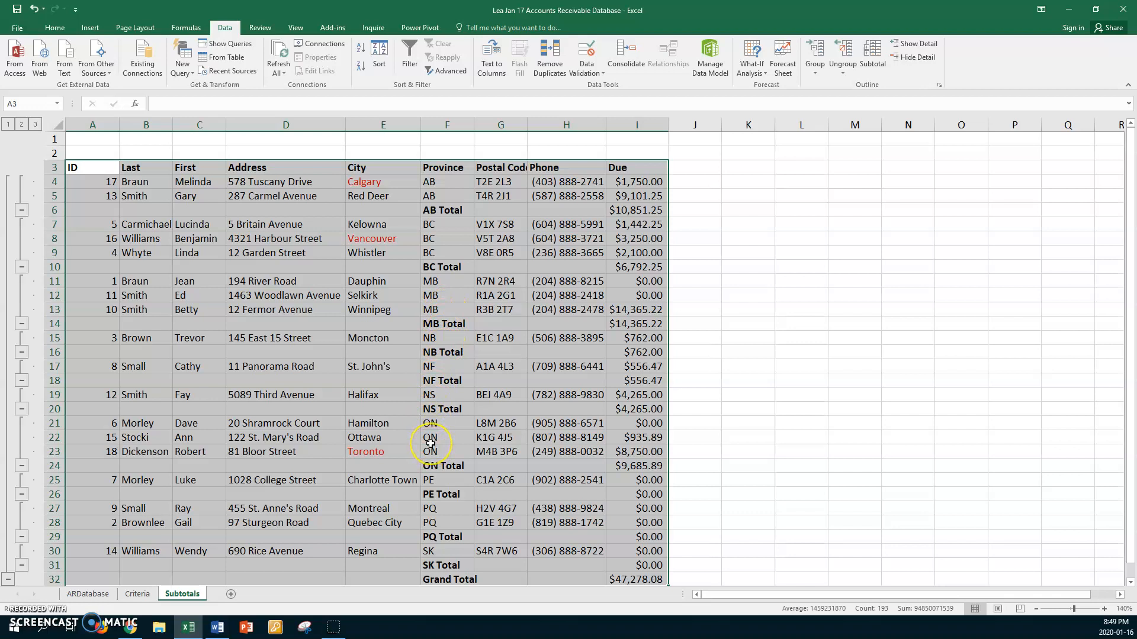
Review the subtotaled table, viewing the outline at grand-total level, province-total level and full detail
{"action": "scroll", "coordinate": [430, 447], "scroll_direction": "down", "scroll_amount": 3}
{"action": "scroll", "coordinate": [431, 444], "scroll_direction": "up", "scroll_amount": 2}
{"action": "scroll", "coordinate": [431, 444], "scroll_direction": "up", "scroll_amount": 1}
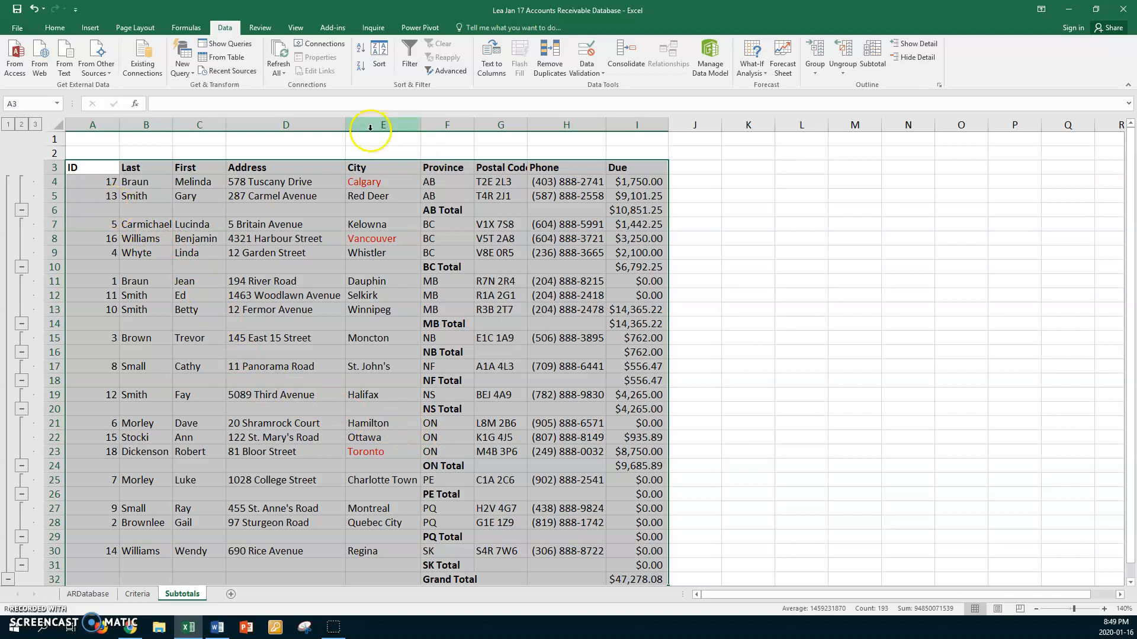
{"action": "left_click", "coordinate": [30, 125]}
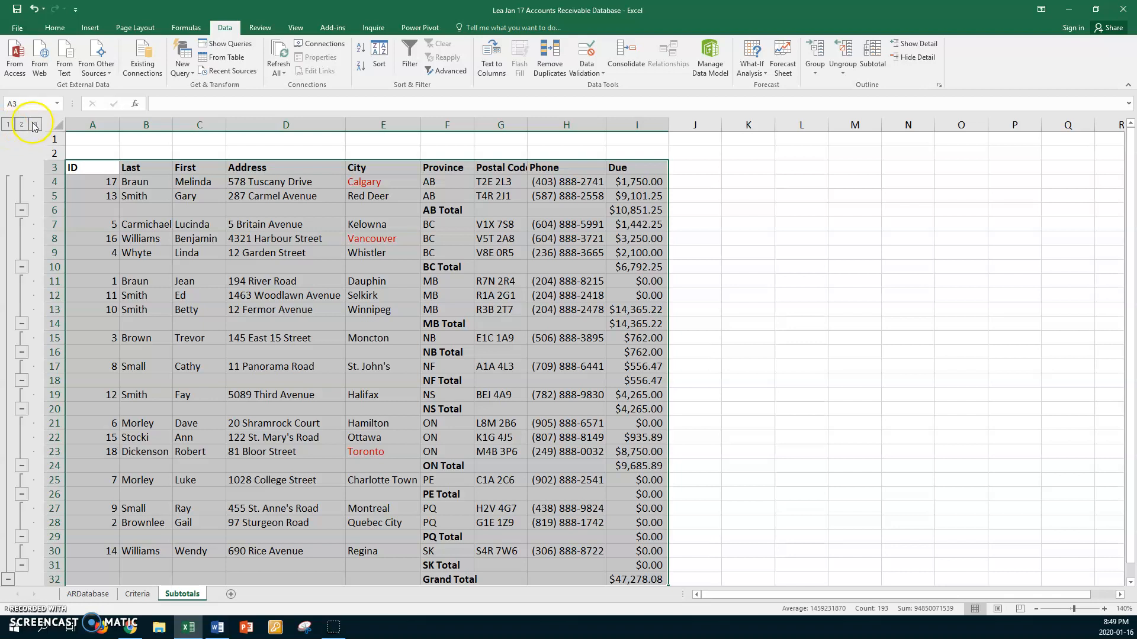
{"action": "left_click", "coordinate": [9, 125]}
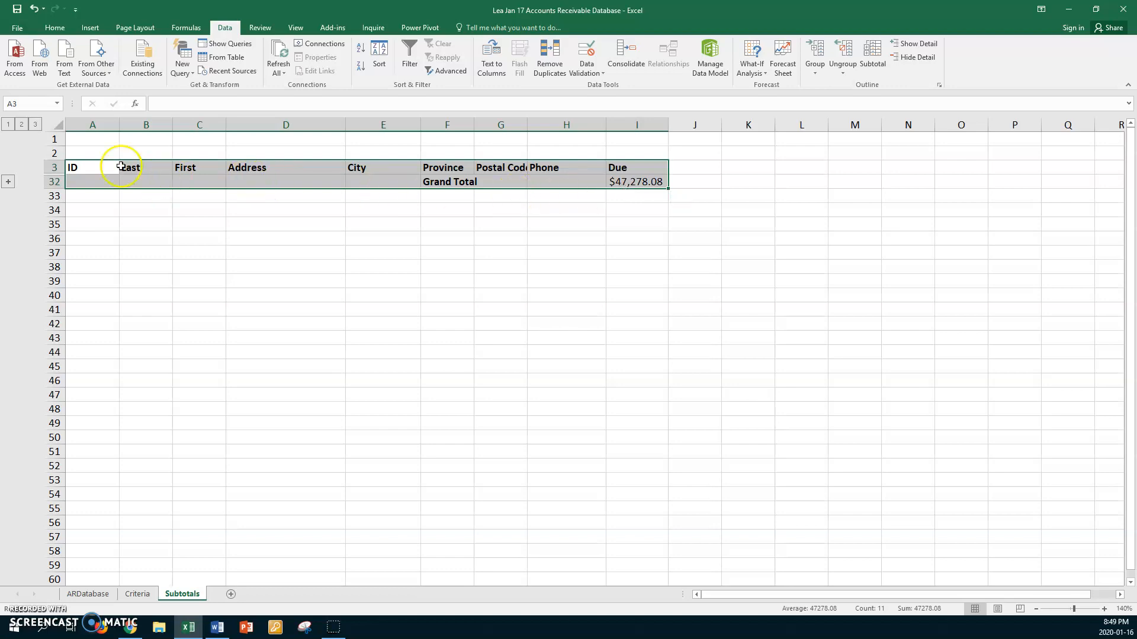
{"action": "left_click", "coordinate": [22, 125]}
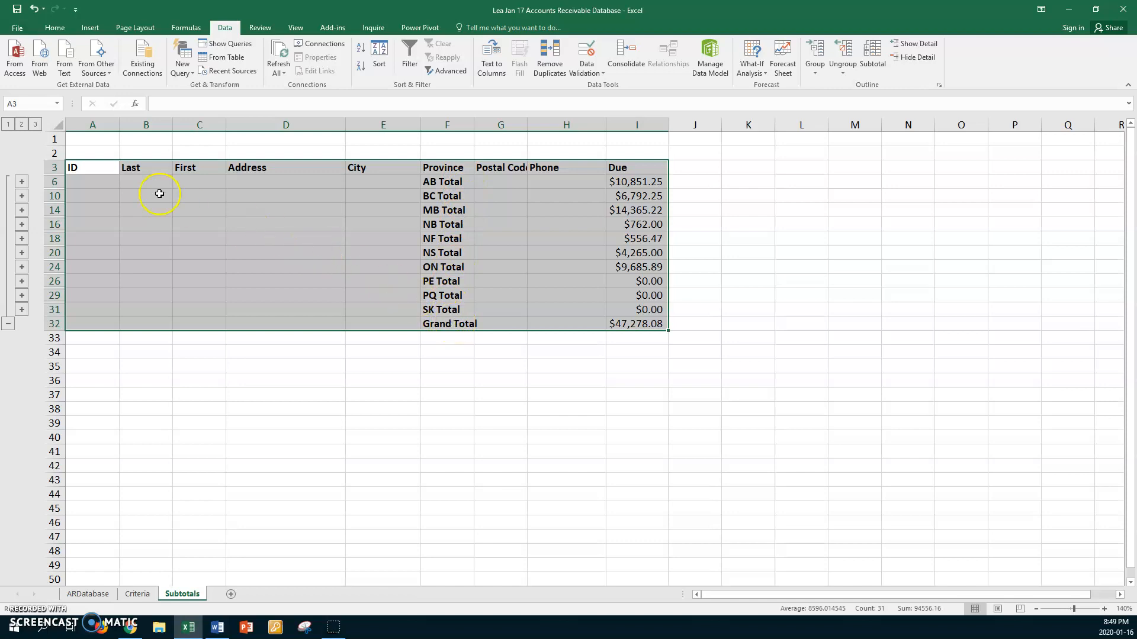
{"action": "left_click", "coordinate": [36, 125]}
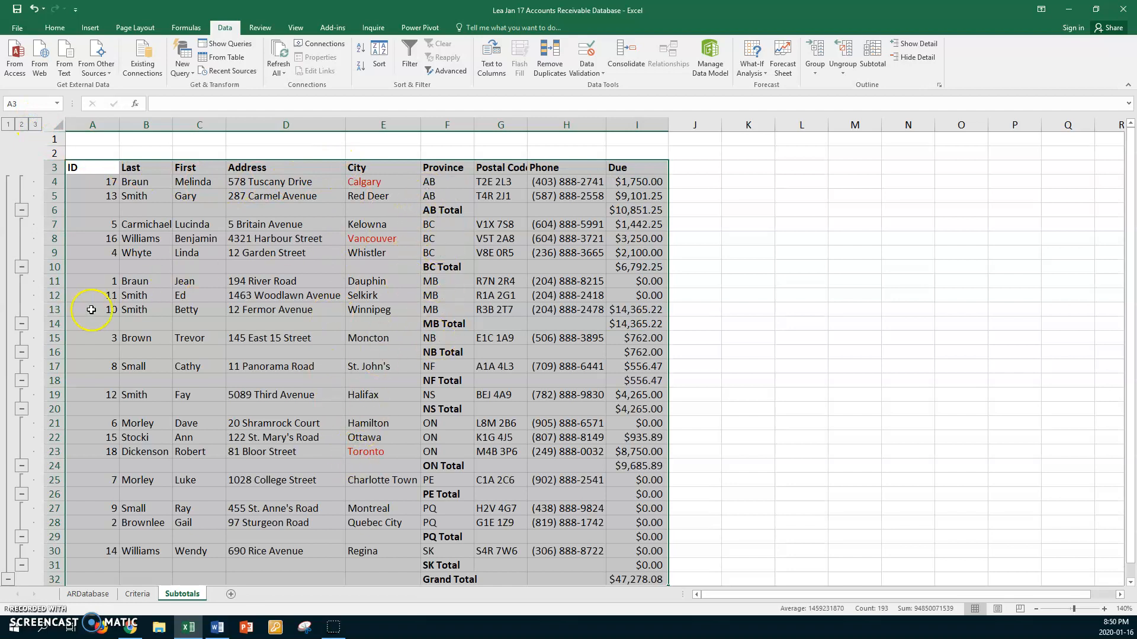
Collapse the AB, BC and NB detail groups individually and expand all three again
{"action": "left_click", "coordinate": [21, 210]}
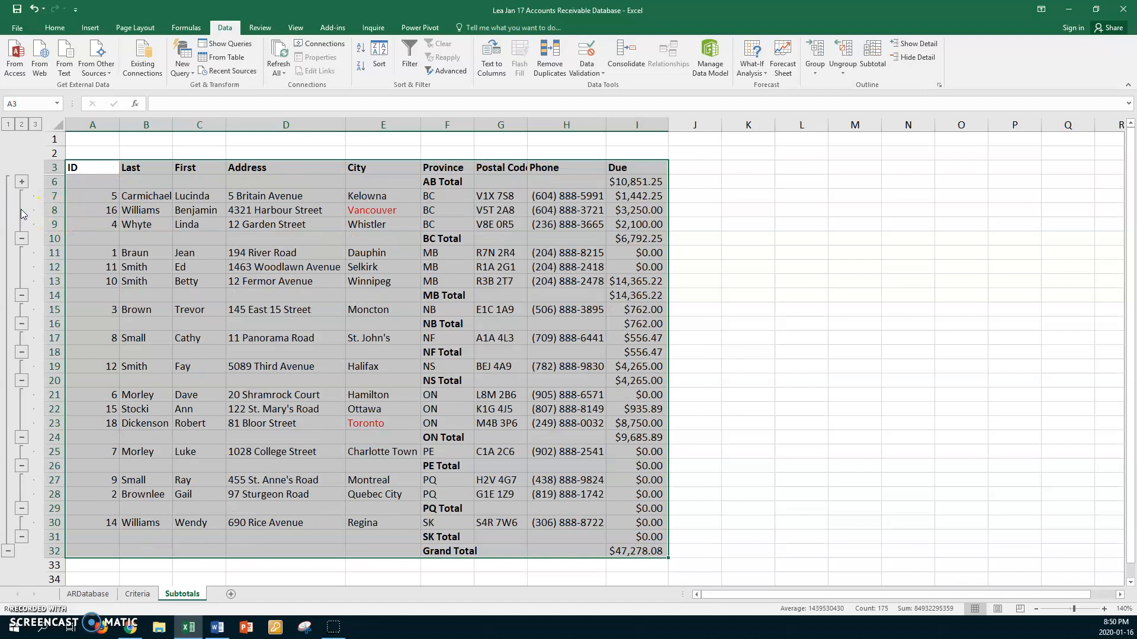
{"action": "left_click", "coordinate": [22, 238]}
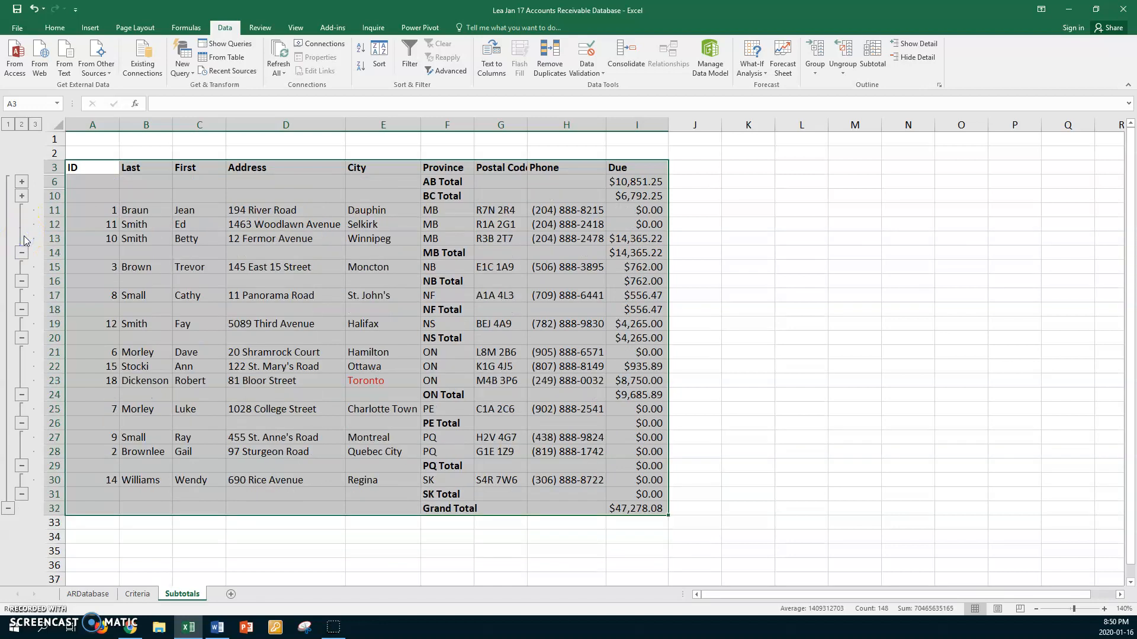
{"action": "left_click", "coordinate": [22, 281]}
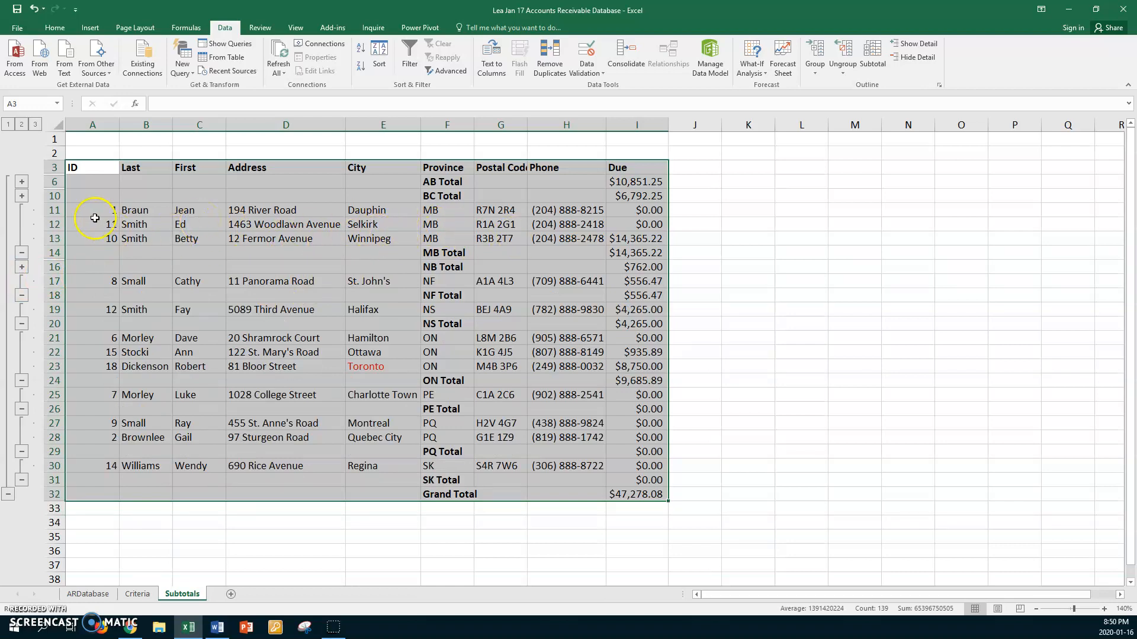
{"action": "left_click", "coordinate": [22, 268]}
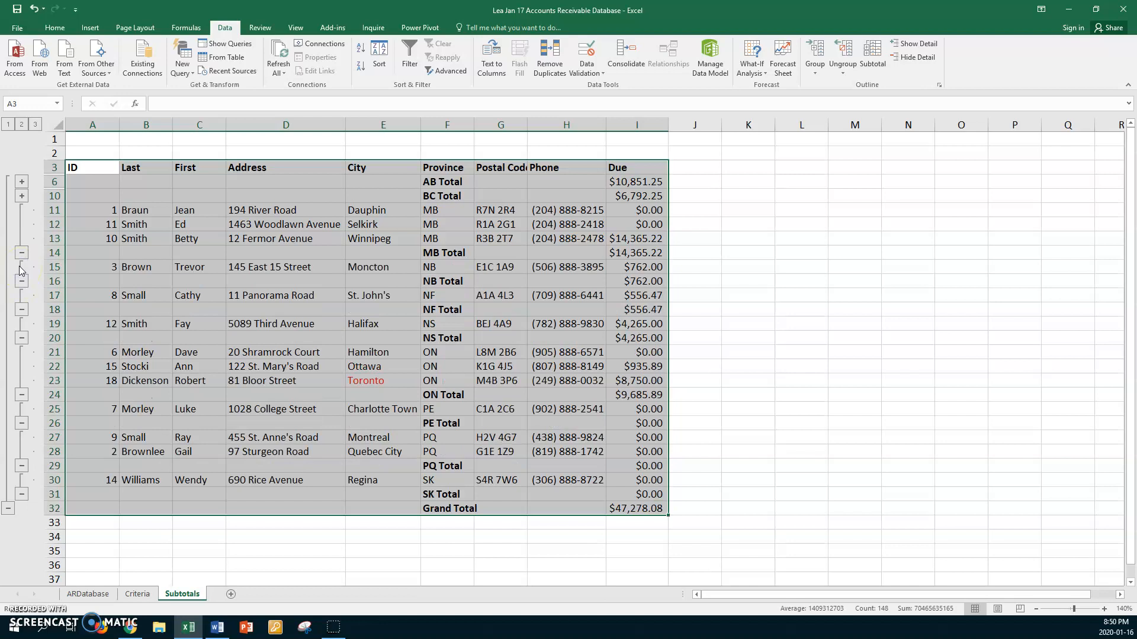
{"action": "left_click", "coordinate": [22, 198]}
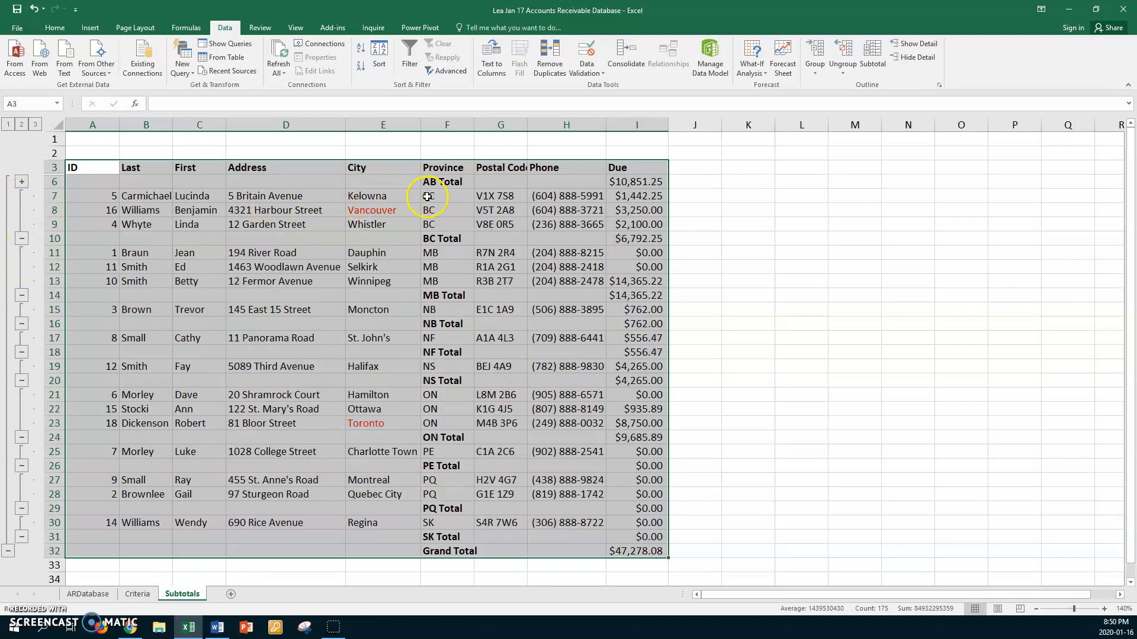
{"action": "left_click", "coordinate": [21, 184]}
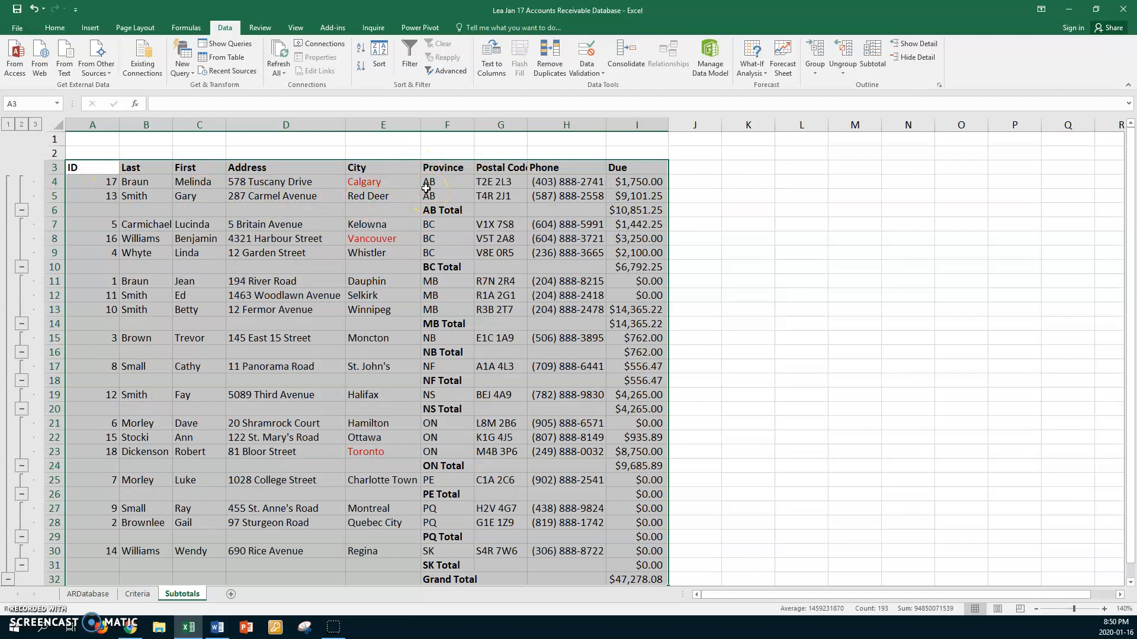
Compare the grand total alone with the province totals again, and return the outline to all detail rows
{"action": "left_click", "coordinate": [7, 124]}
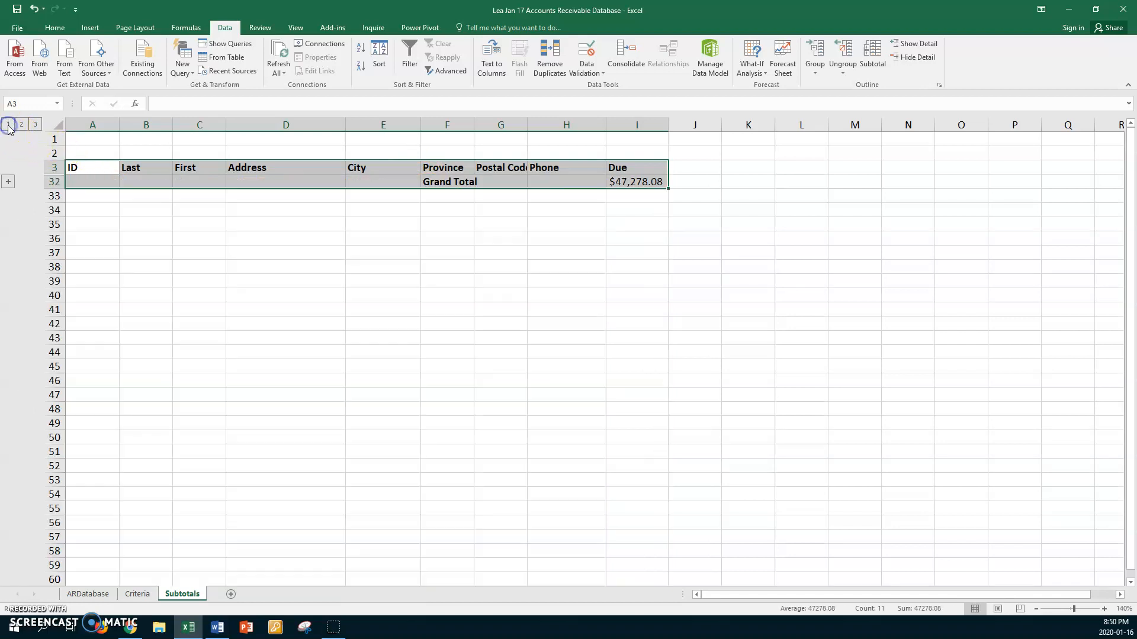
{"action": "left_click", "coordinate": [547, 175]}
{"action": "left_click", "coordinate": [21, 124]}
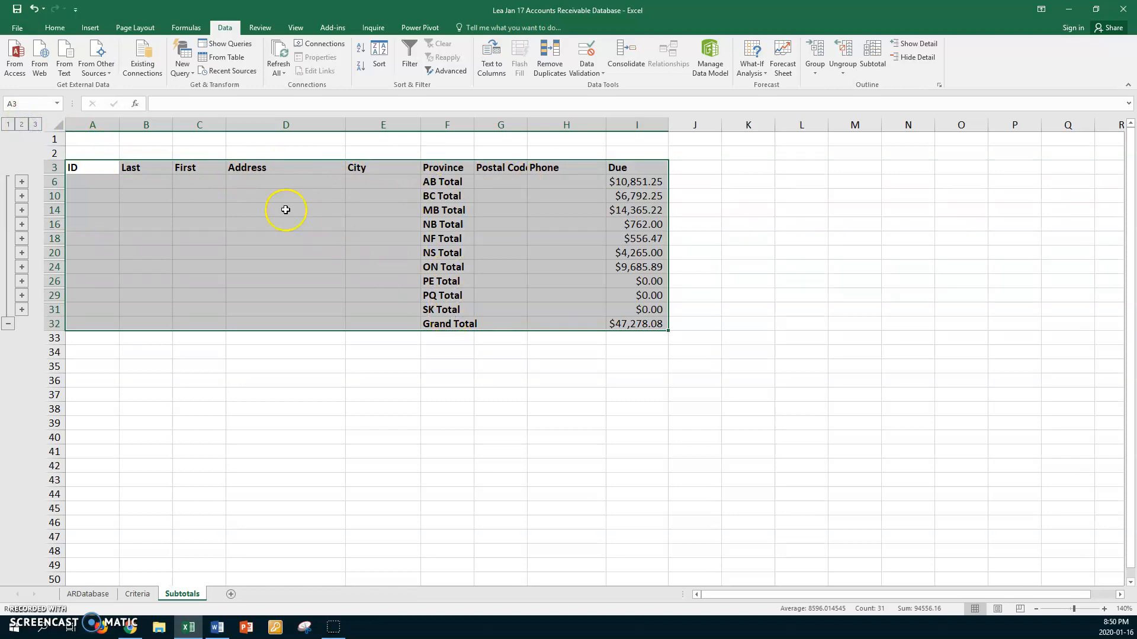
{"action": "left_click", "coordinate": [37, 125]}
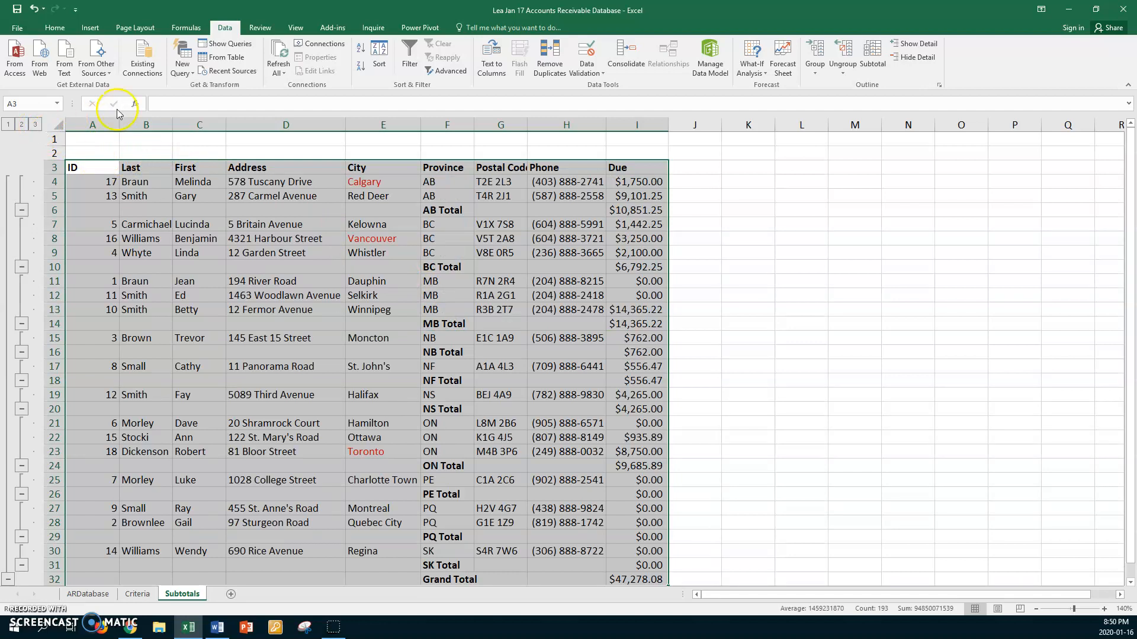
{"action": "left_click", "coordinate": [29, 612]}
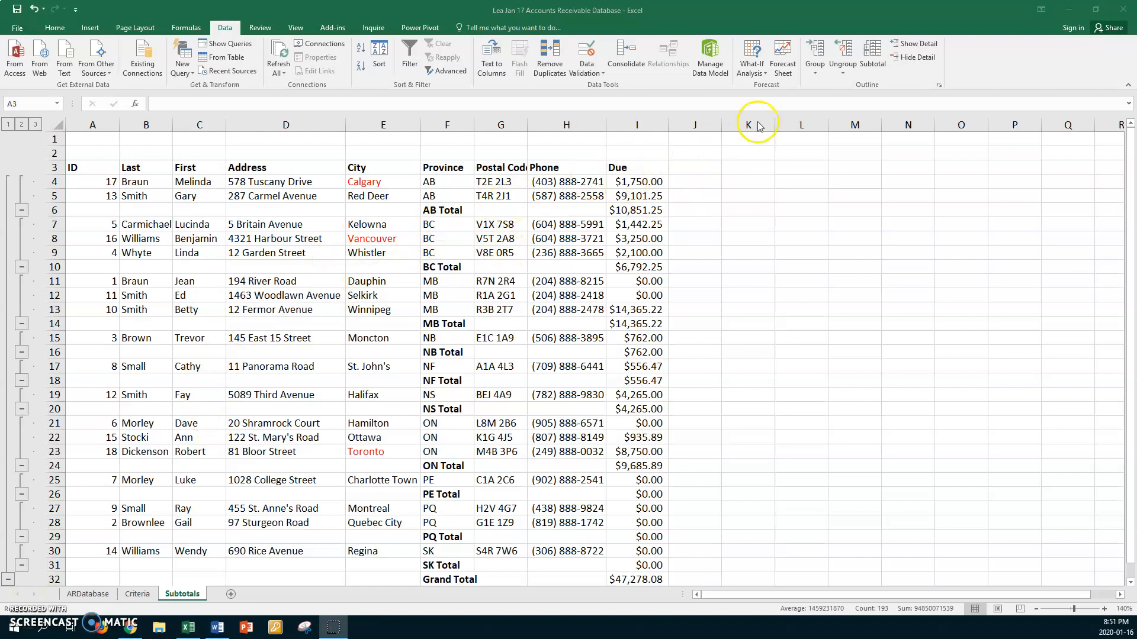
Replace the current subtotals with the Average of Due at each change in Province
{"action": "left_click", "coordinate": [871, 65]}
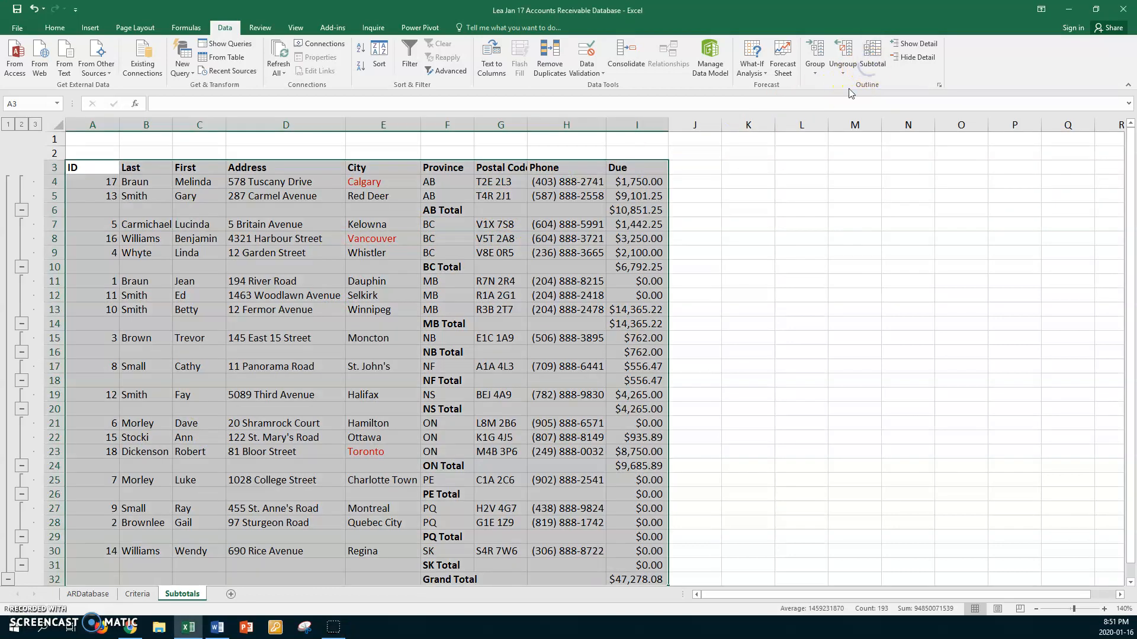
{"action": "left_click", "coordinate": [871, 56]}
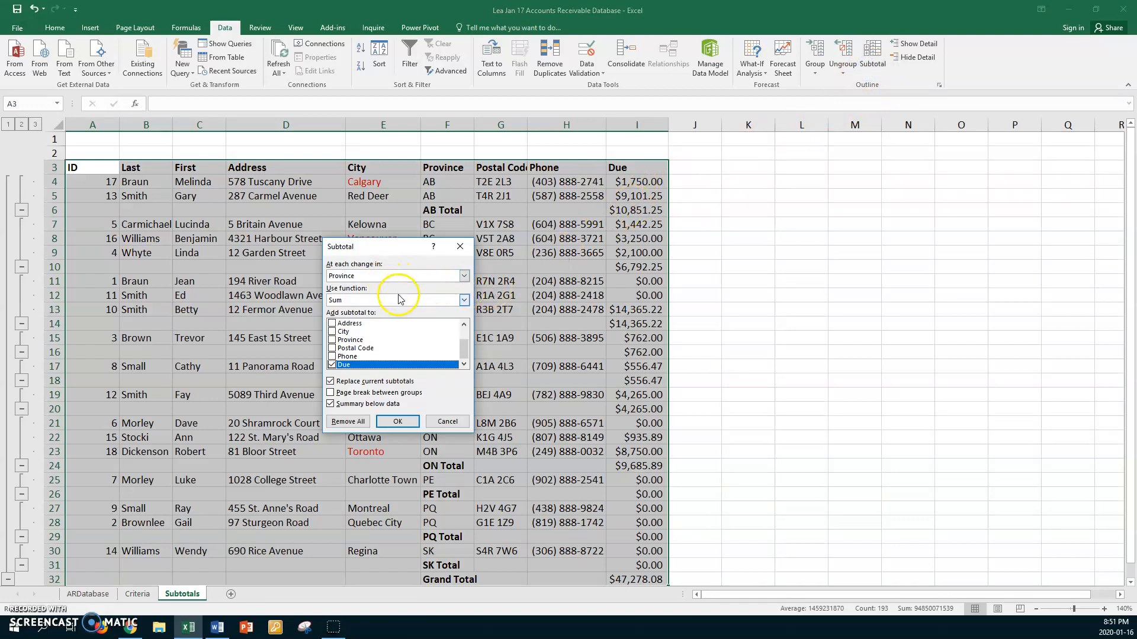
{"action": "left_click", "coordinate": [465, 300]}
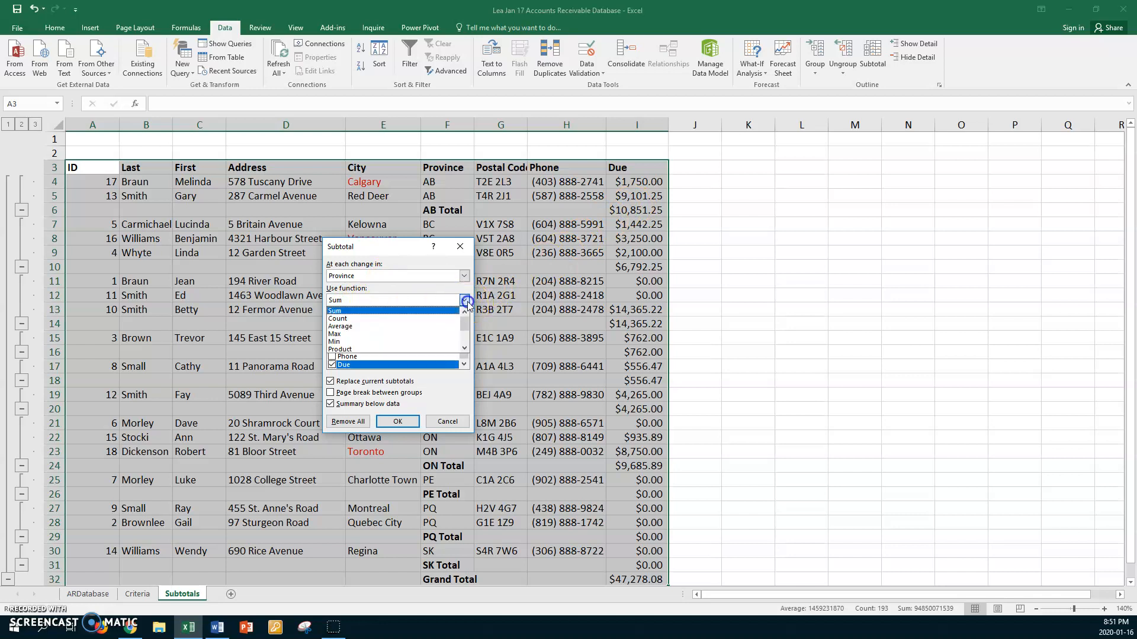
{"action": "left_click", "coordinate": [352, 326]}
{"action": "left_click", "coordinate": [354, 367]}
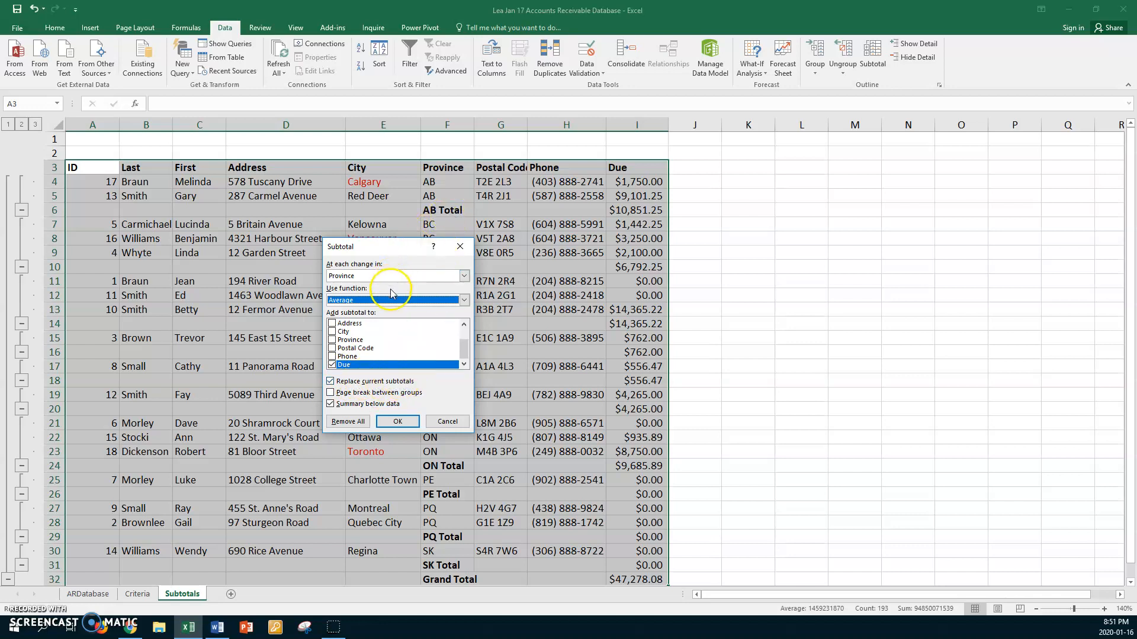
{"action": "left_click", "coordinate": [399, 421]}
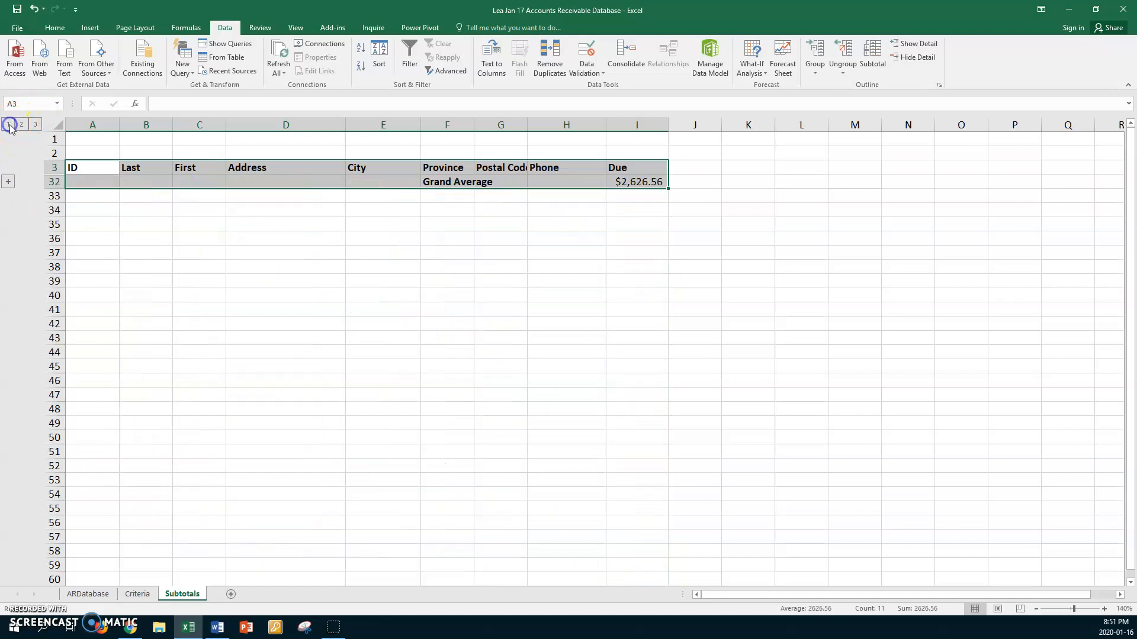
View the averages outline at grand-average level, province-average level and full detail
{"action": "left_click", "coordinate": [9, 125]}
{"action": "left_click", "coordinate": [24, 125]}
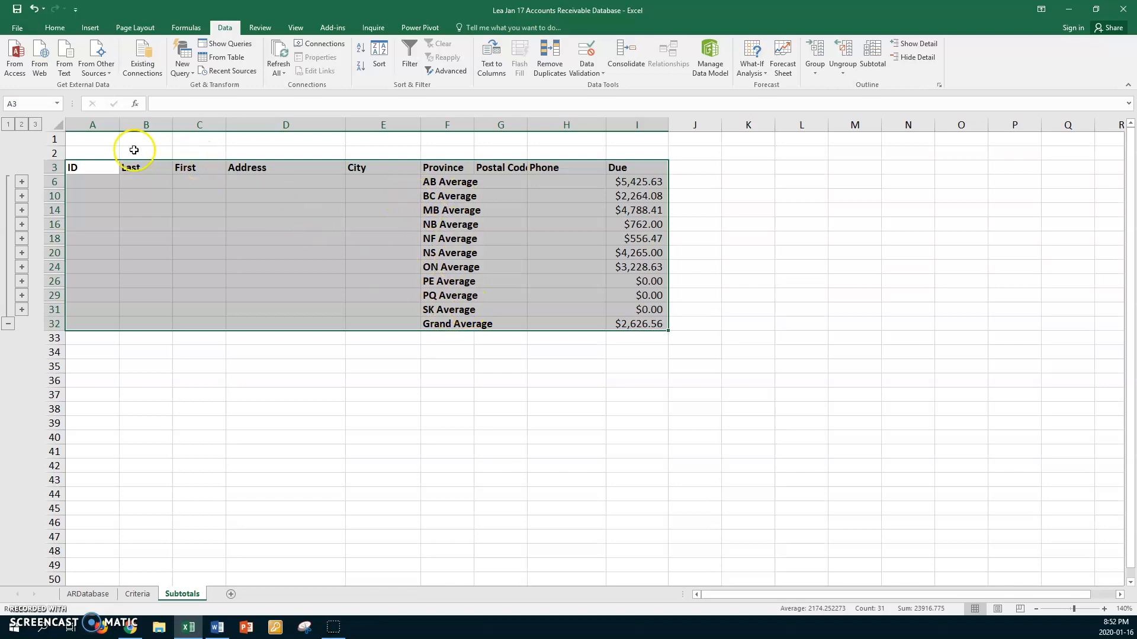
{"action": "left_click", "coordinate": [36, 124]}
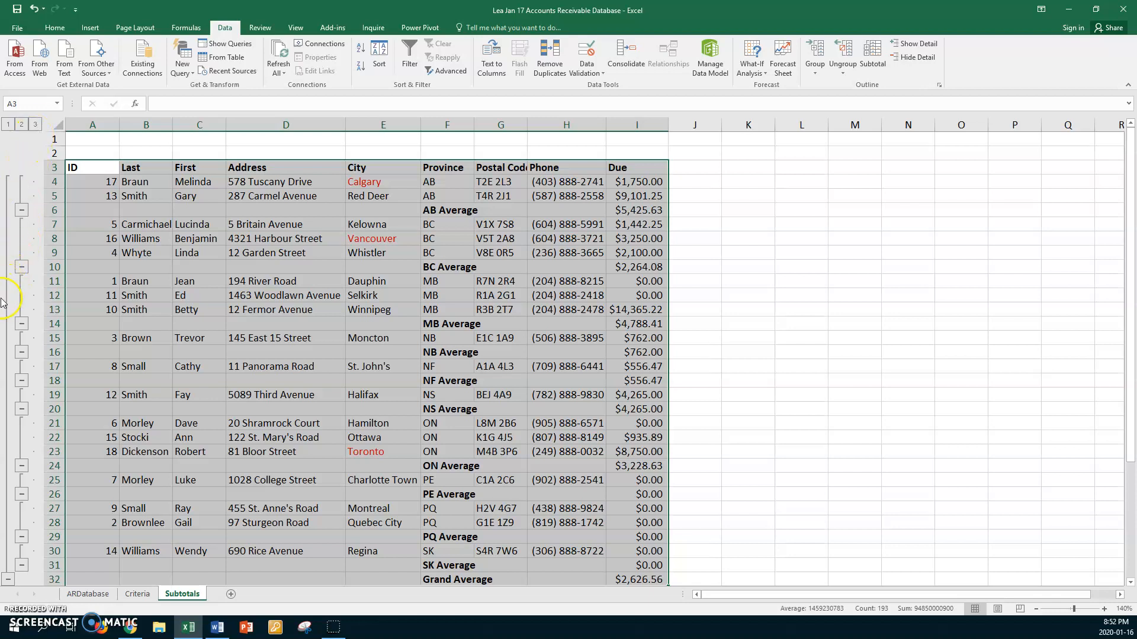
Collapse the MB and ON detail groups under their averages and expand the ON group again
{"action": "left_click", "coordinate": [20, 324]}
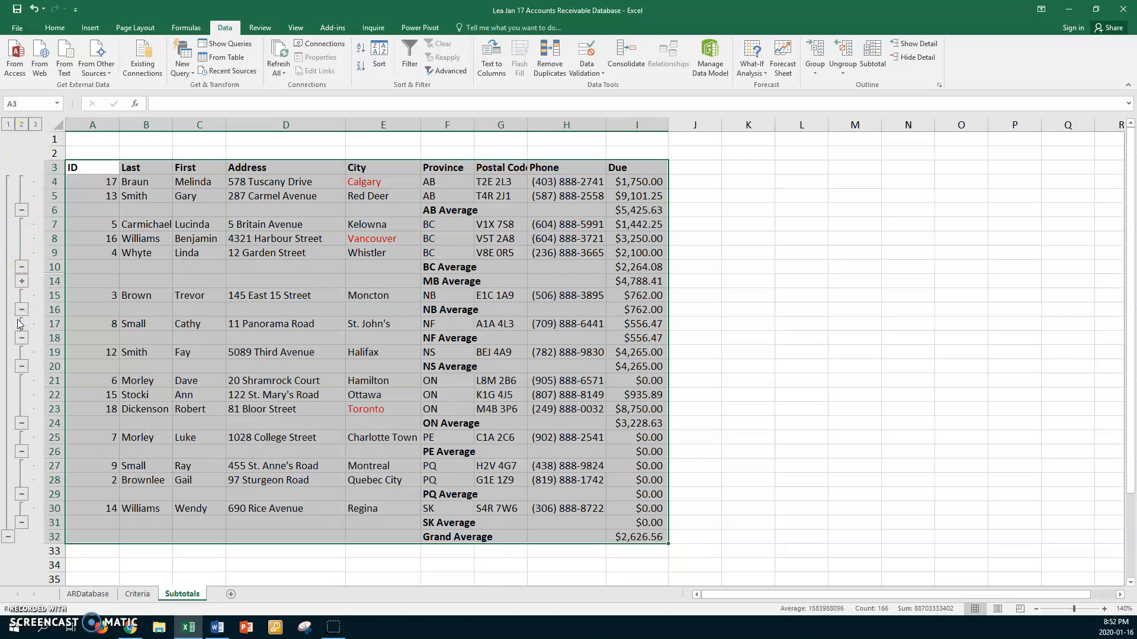
{"action": "left_click", "coordinate": [22, 423]}
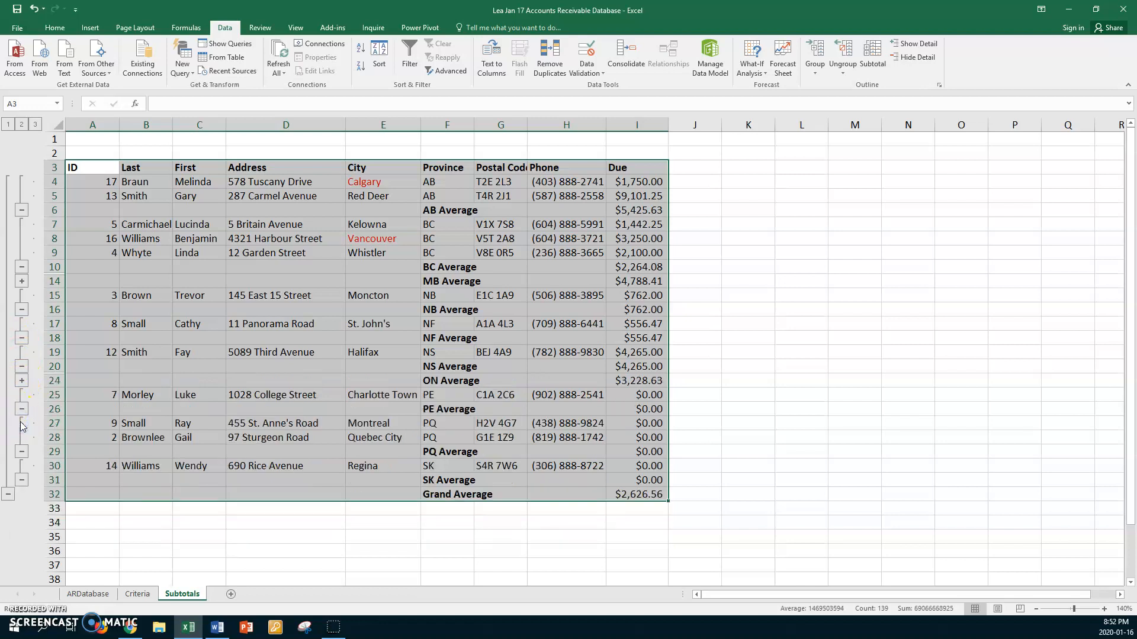
{"action": "left_click", "coordinate": [22, 381]}
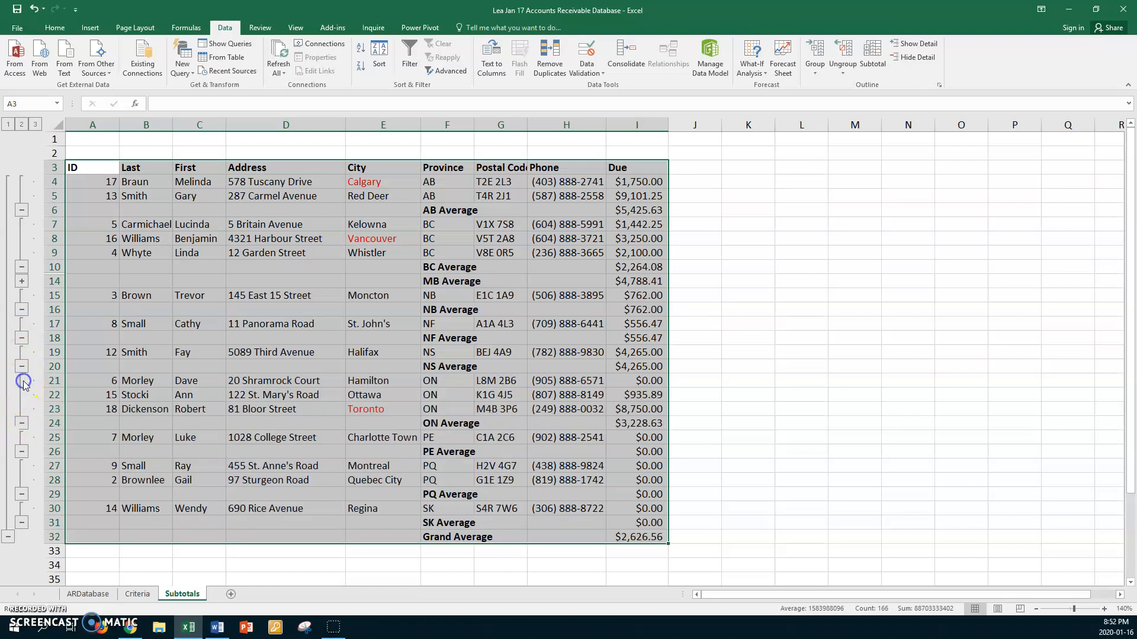
Expand the MB group and add a Sum of Due at each change in Province, keeping the current subtotals
{"action": "left_click", "coordinate": [23, 280]}
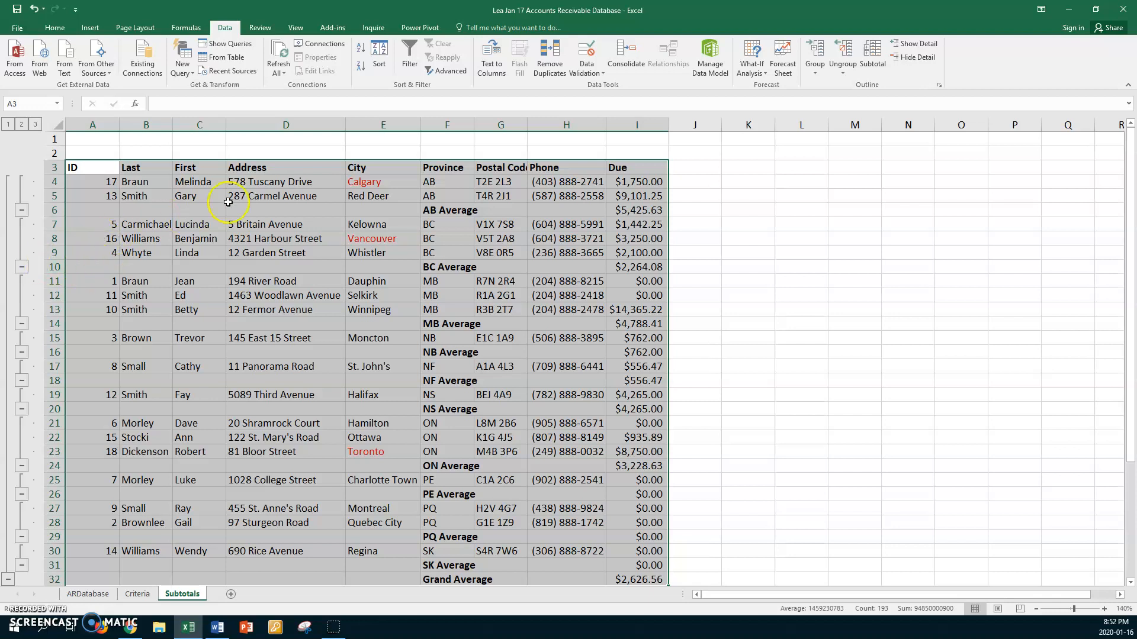
{"action": "left_click", "coordinate": [872, 69]}
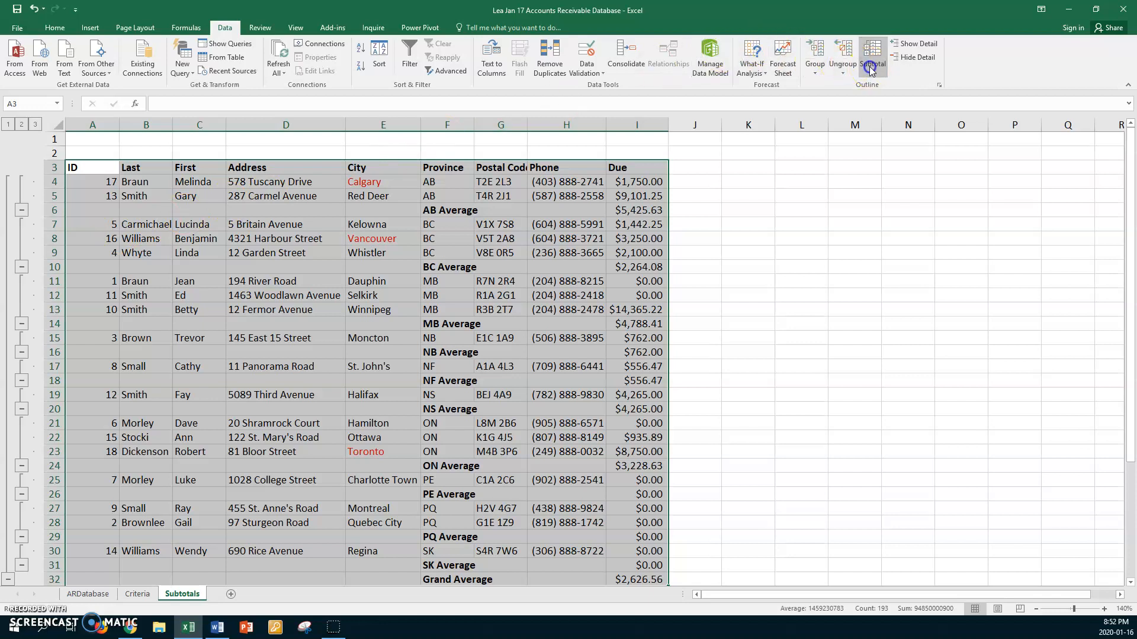
{"action": "left_click", "coordinate": [462, 276]}
{"action": "left_click", "coordinate": [374, 280]}
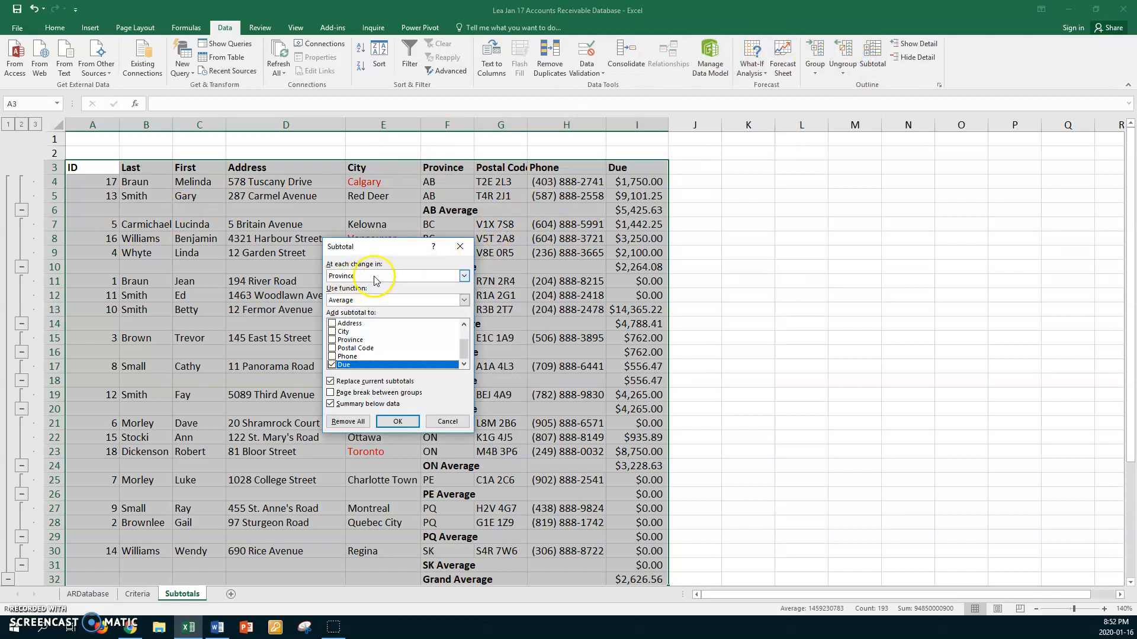
{"action": "left_click", "coordinate": [464, 300]}
{"action": "left_click", "coordinate": [373, 311]}
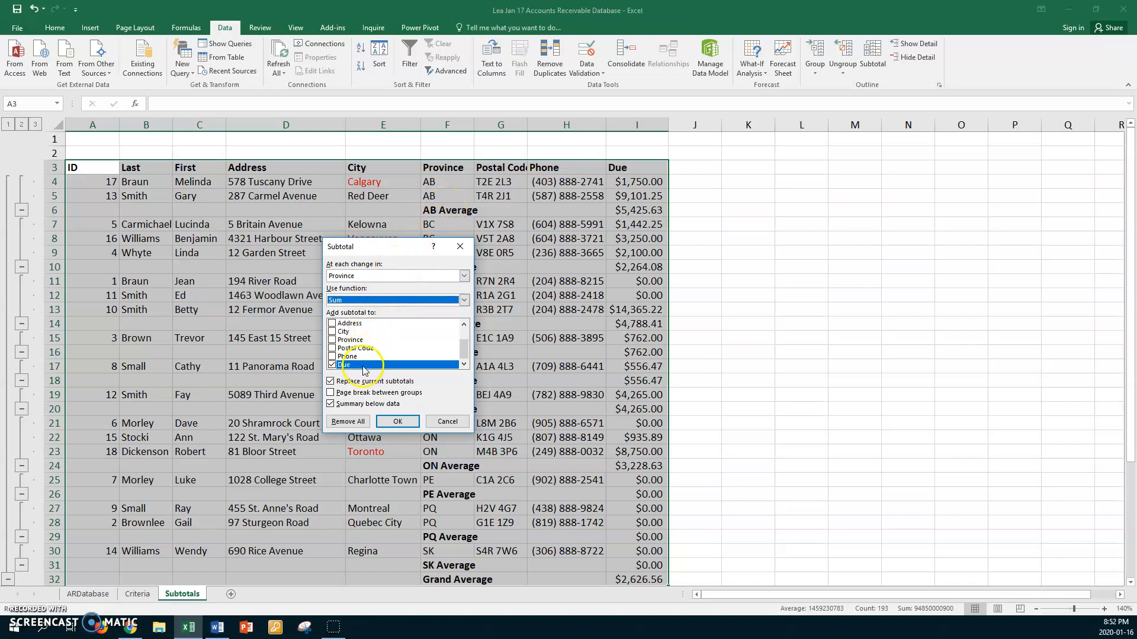
{"action": "left_click", "coordinate": [330, 382]}
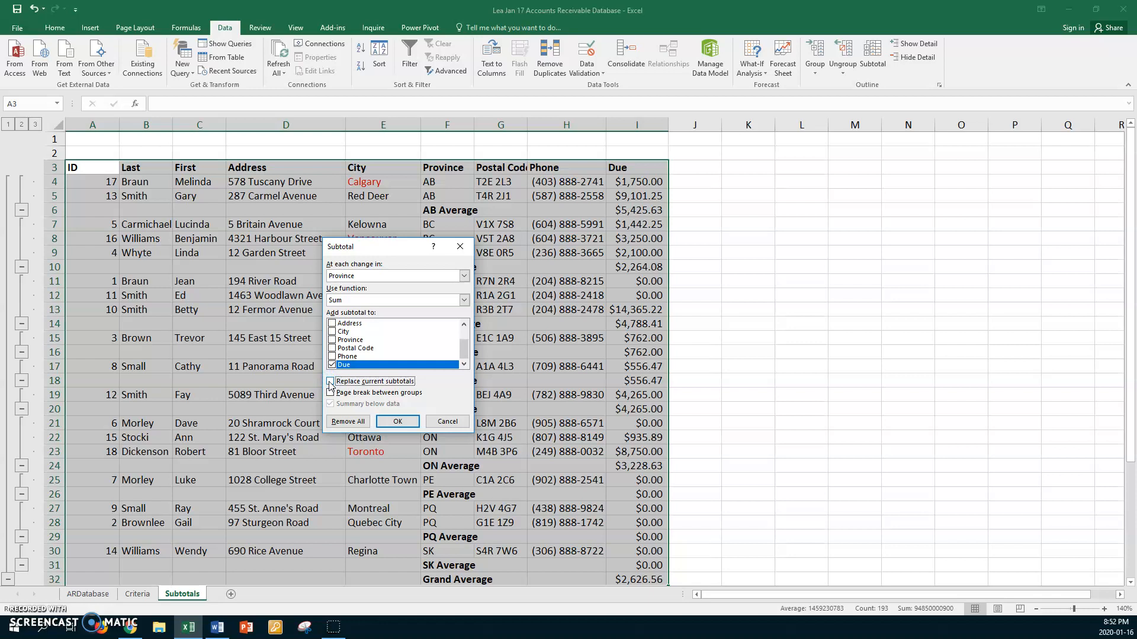
{"action": "left_click", "coordinate": [396, 422]}
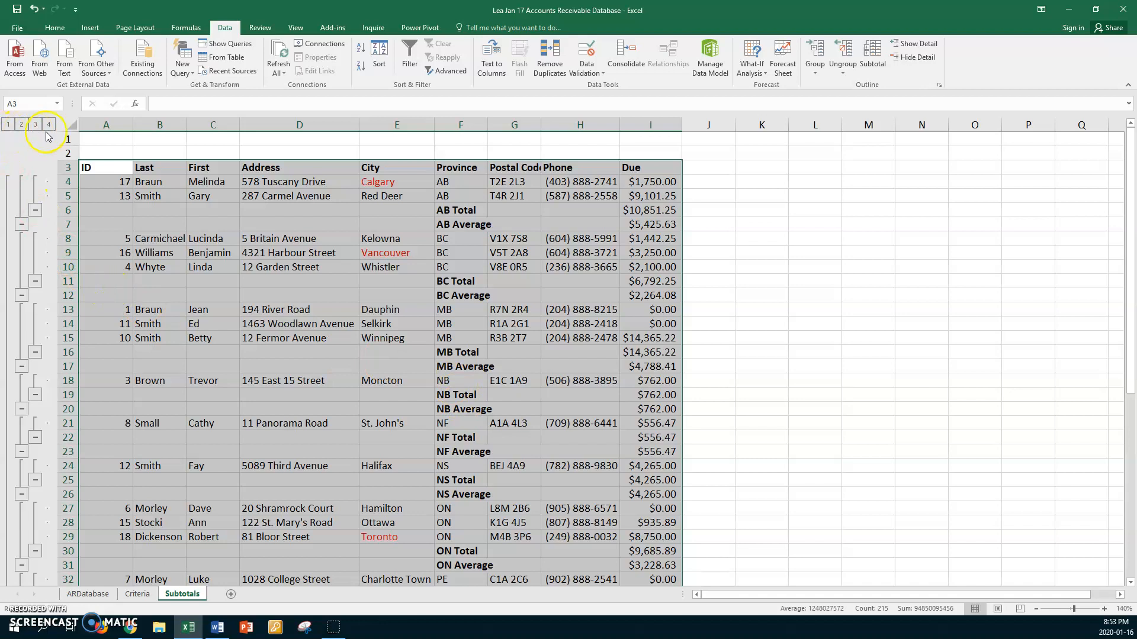
View the combined sum and average outline at each of its four levels, ending with full detail
{"action": "left_click", "coordinate": [9, 126]}
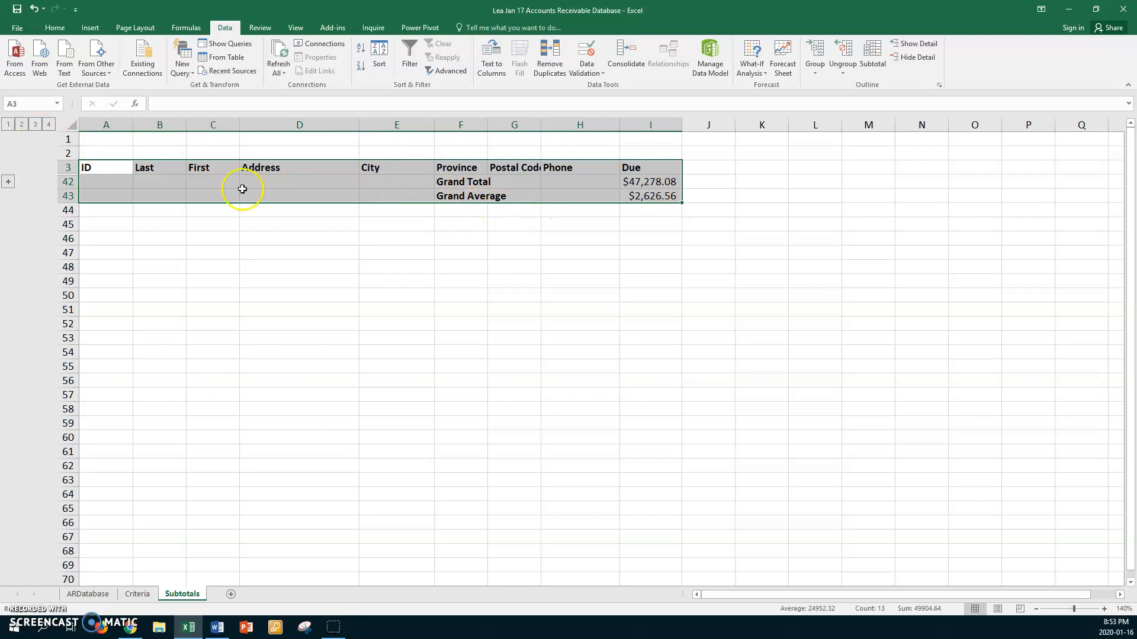
{"action": "left_click", "coordinate": [22, 125]}
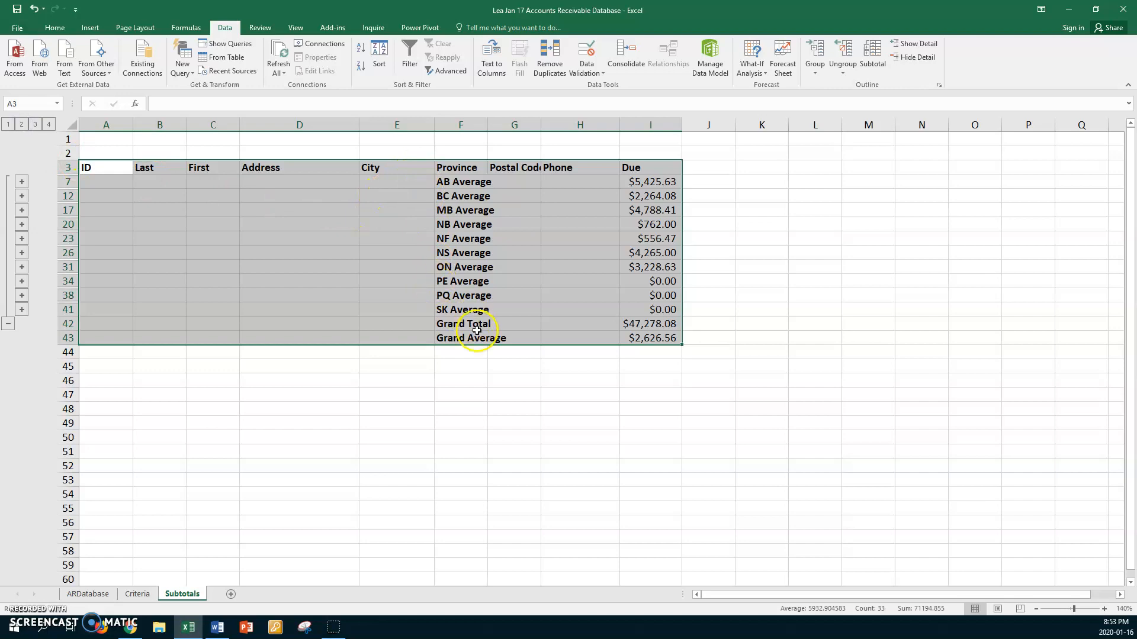
{"action": "left_click", "coordinate": [34, 126]}
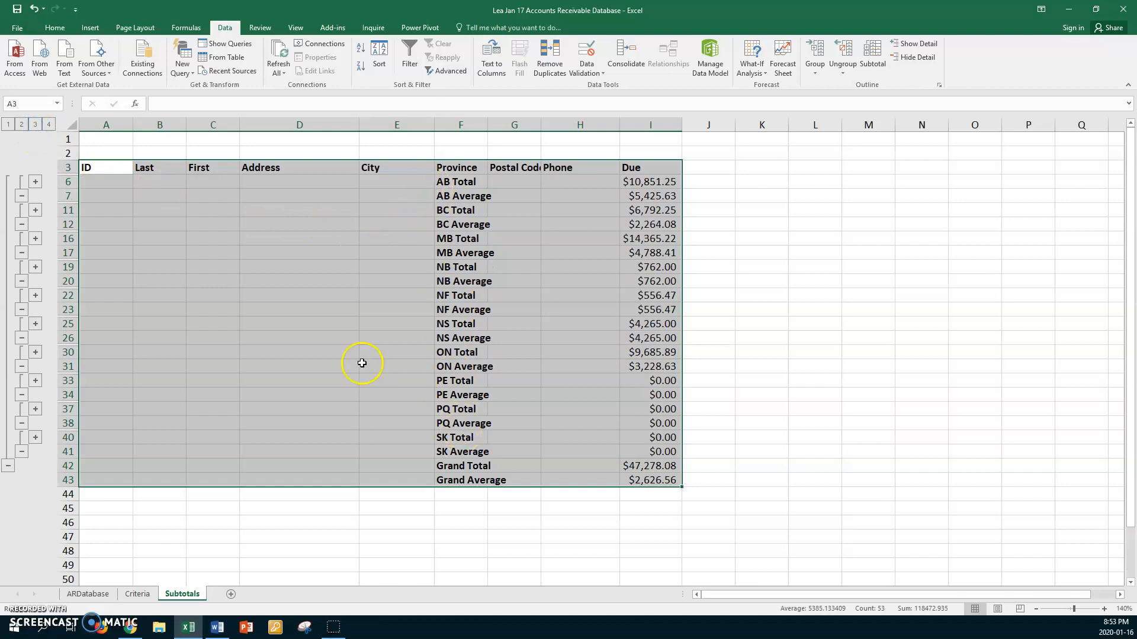
{"action": "left_click", "coordinate": [49, 125]}
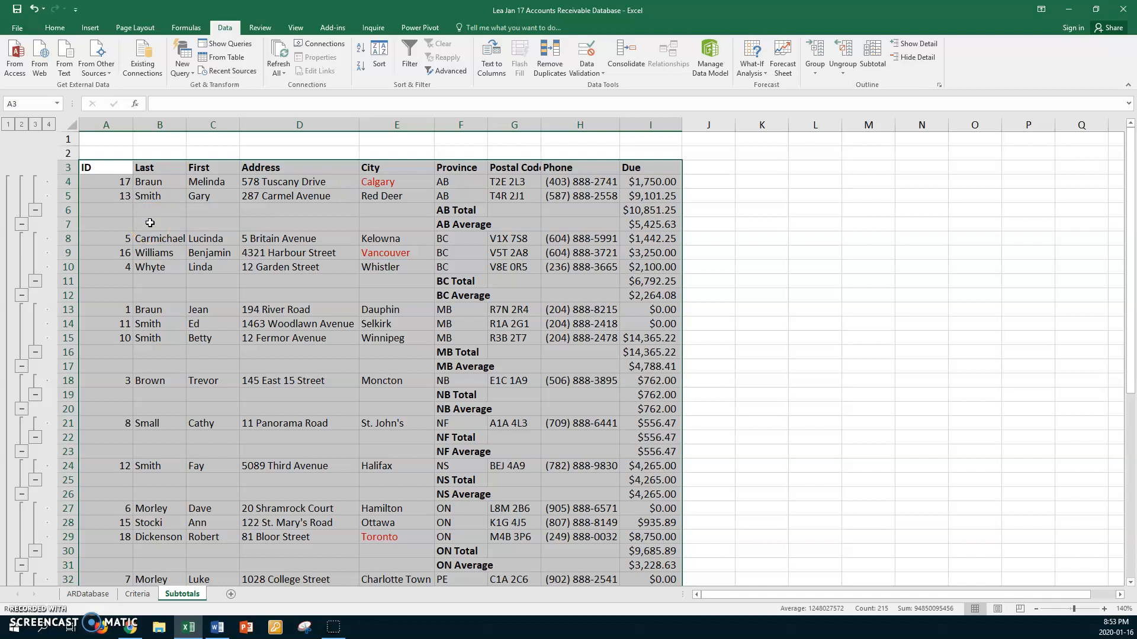
Add a Max of Due subtotal at each change in Province without replacing the current subtotals
{"action": "left_click", "coordinate": [871, 66]}
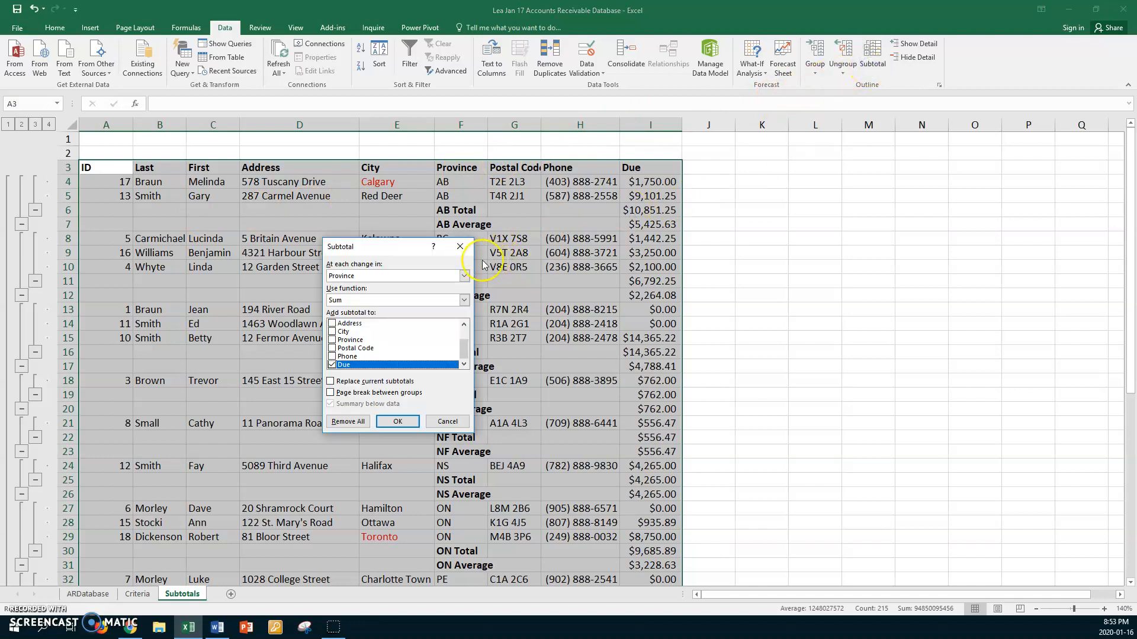
{"action": "left_click", "coordinate": [464, 301]}
{"action": "left_click", "coordinate": [388, 334]}
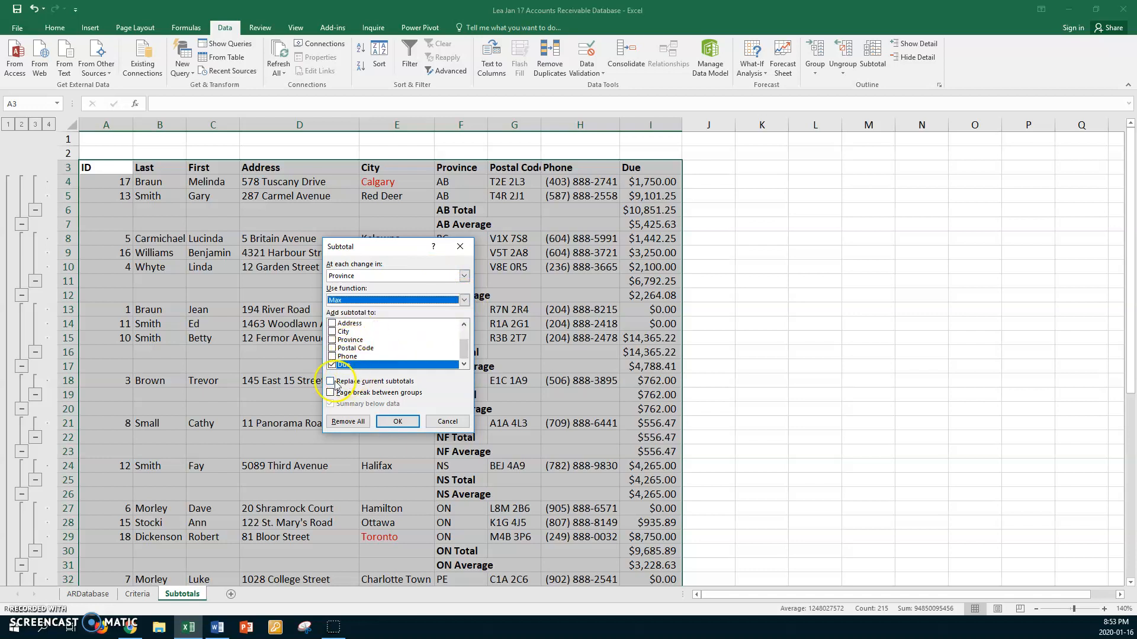
{"action": "left_click", "coordinate": [396, 421]}
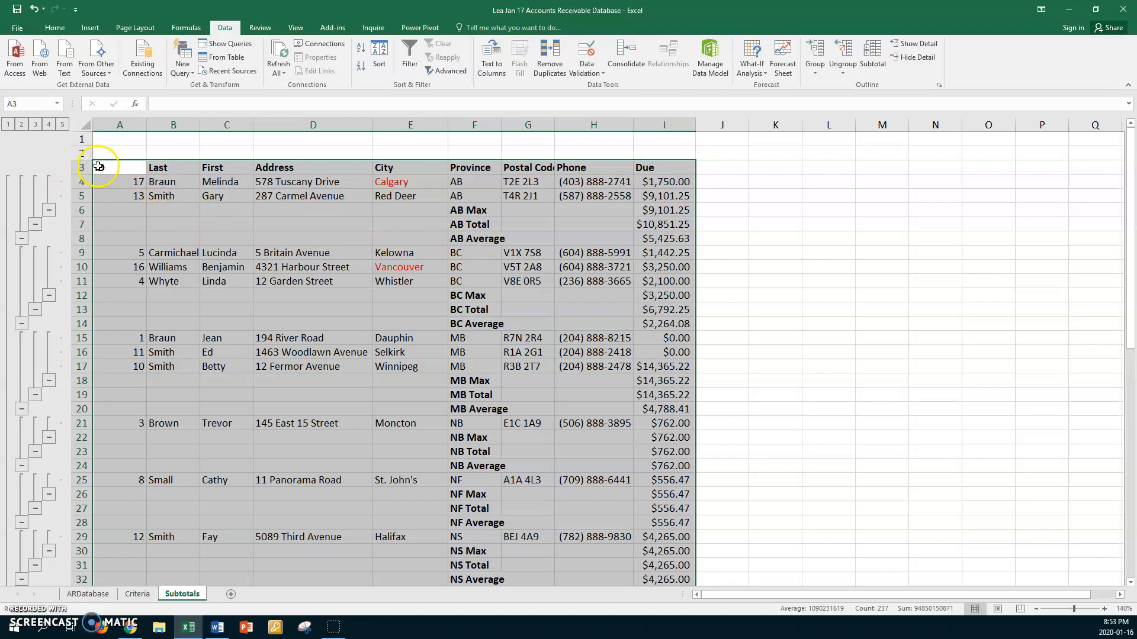
Examine the outline with maximums, totals and averages at all five levels, from grand figures to full detail
{"action": "left_click", "coordinate": [7, 124]}
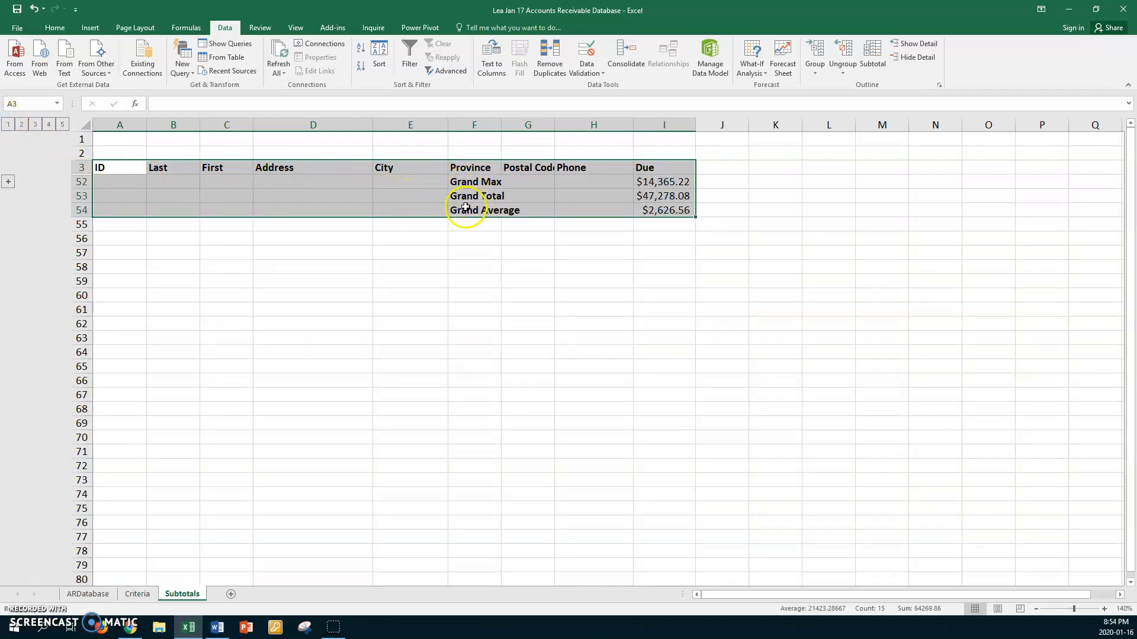
{"action": "left_click", "coordinate": [22, 125]}
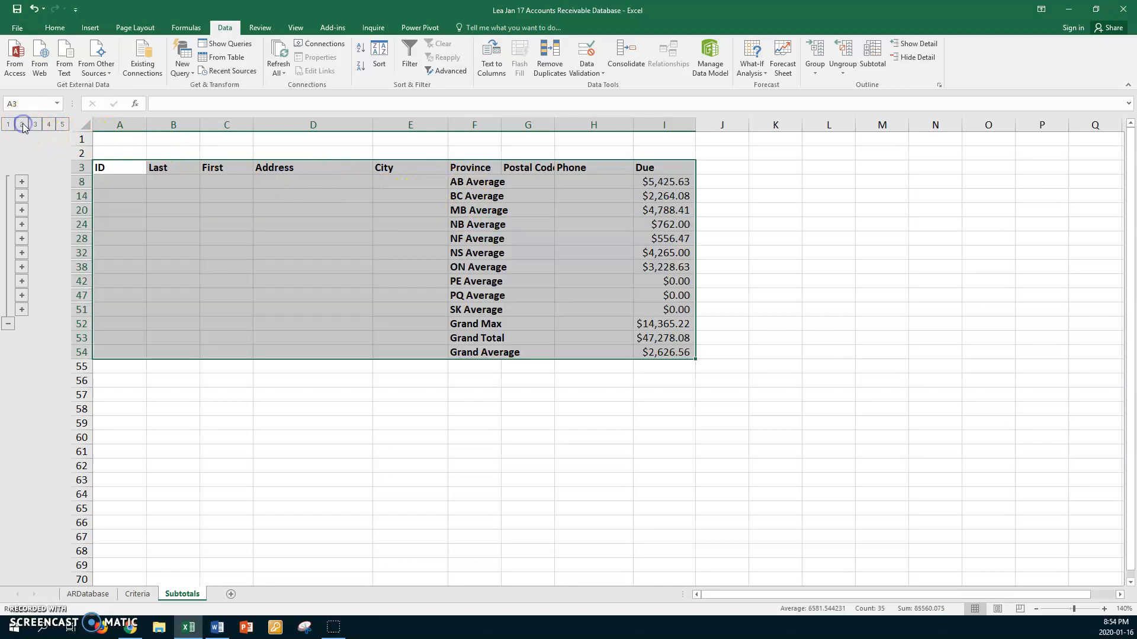
{"action": "left_click", "coordinate": [35, 125]}
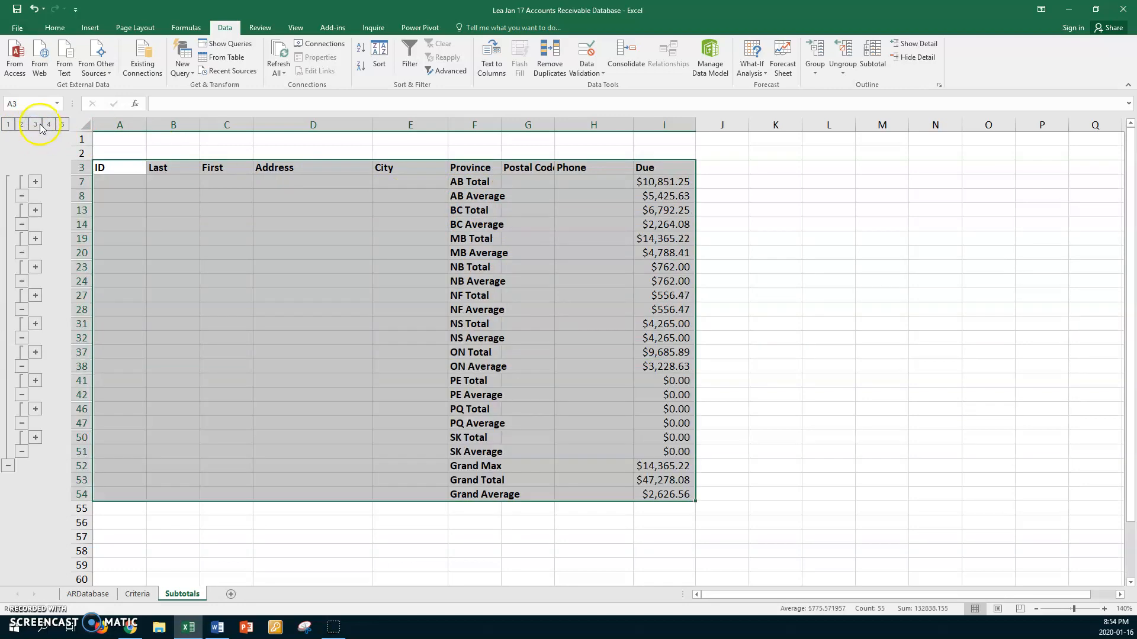
{"action": "left_click", "coordinate": [49, 125]}
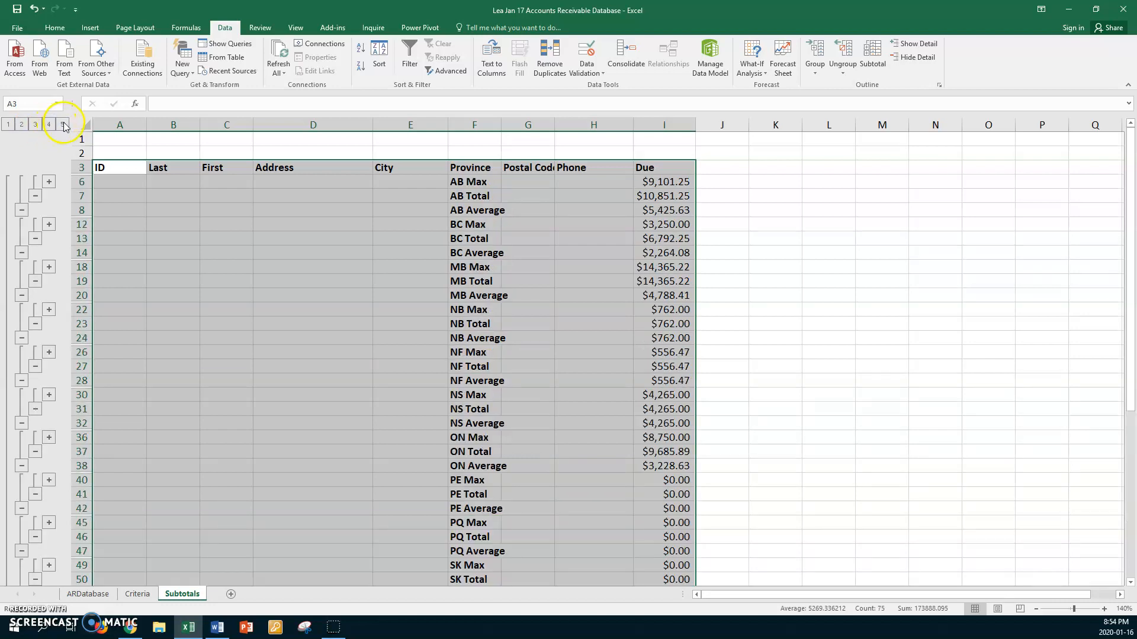
{"action": "left_click", "coordinate": [63, 125]}
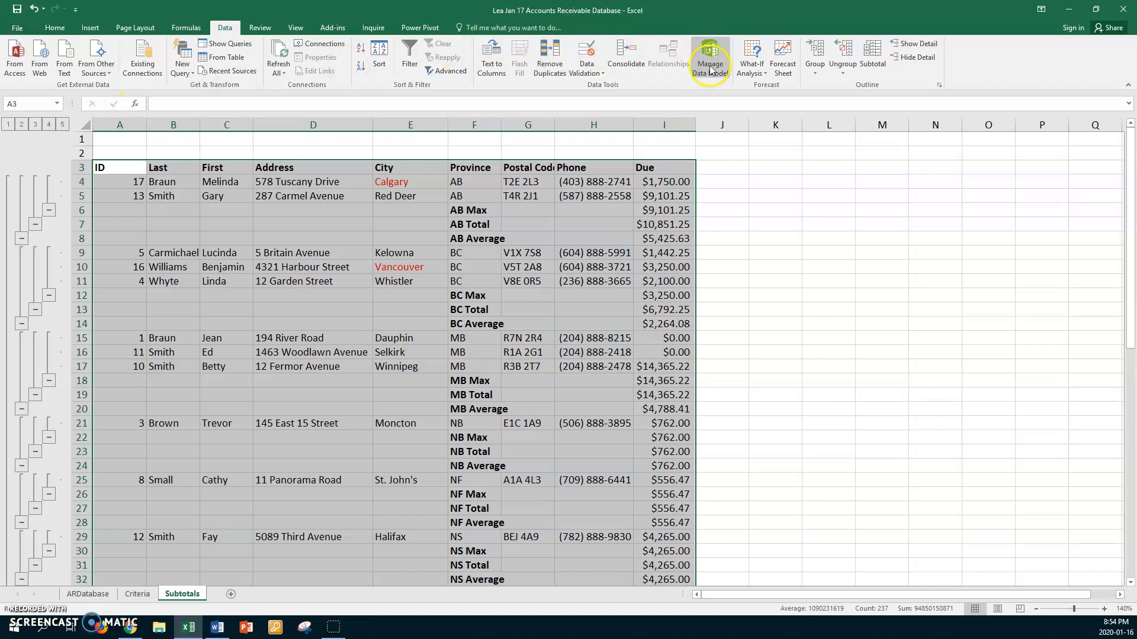
Remove all subtotals from the accounts receivable table and clear the range selection
{"action": "left_click", "coordinate": [869, 66]}
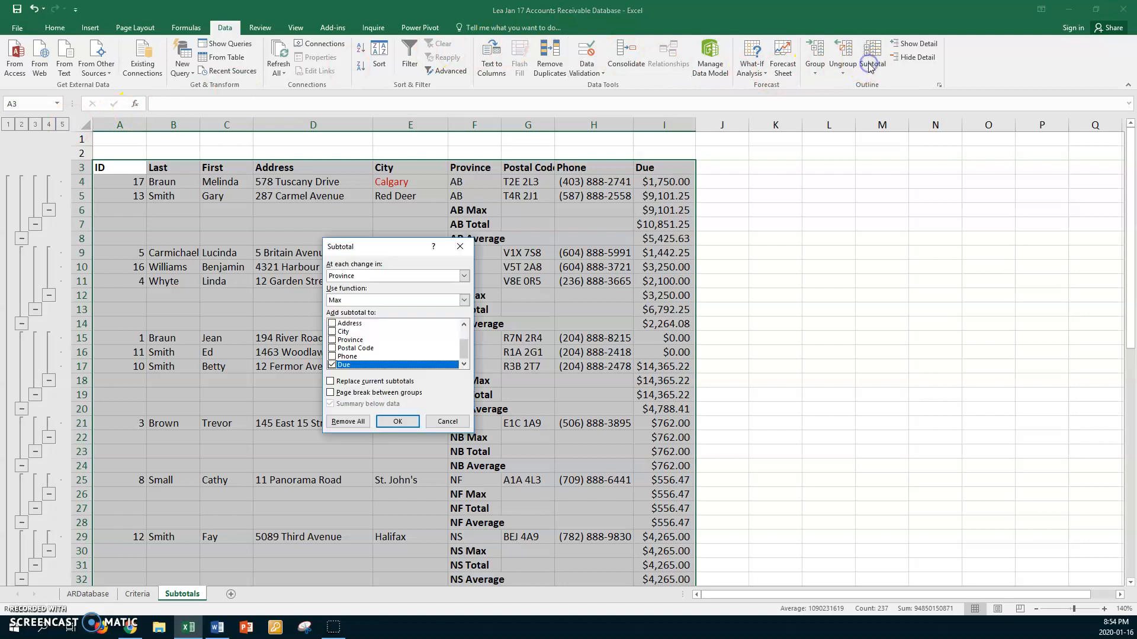
{"action": "left_click", "coordinate": [349, 422]}
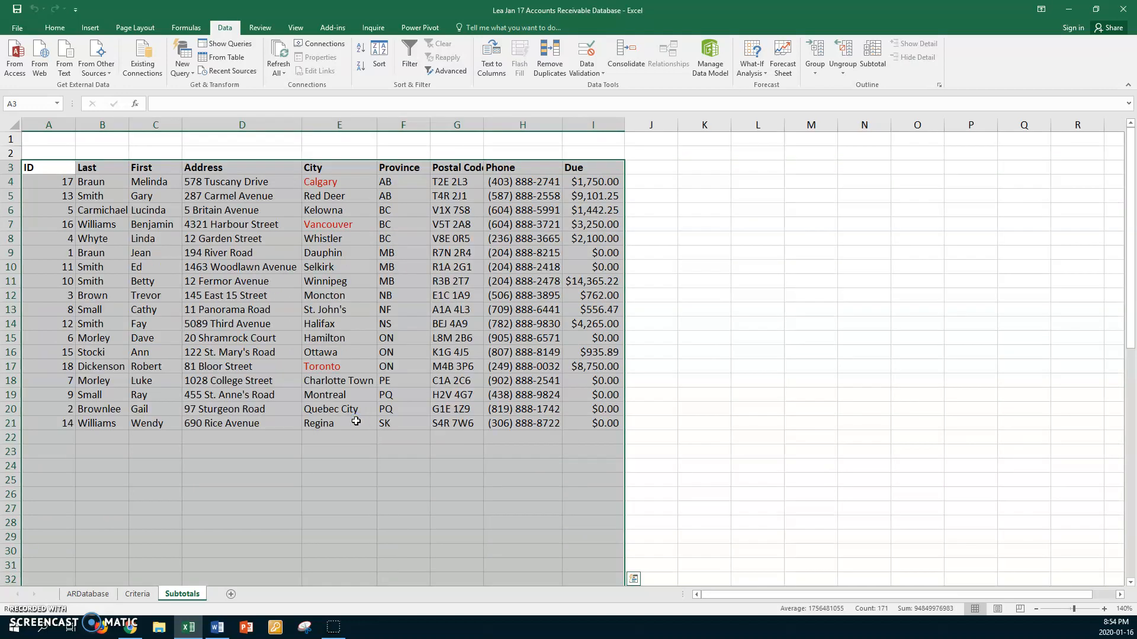
{"action": "left_click", "coordinate": [331, 353]}
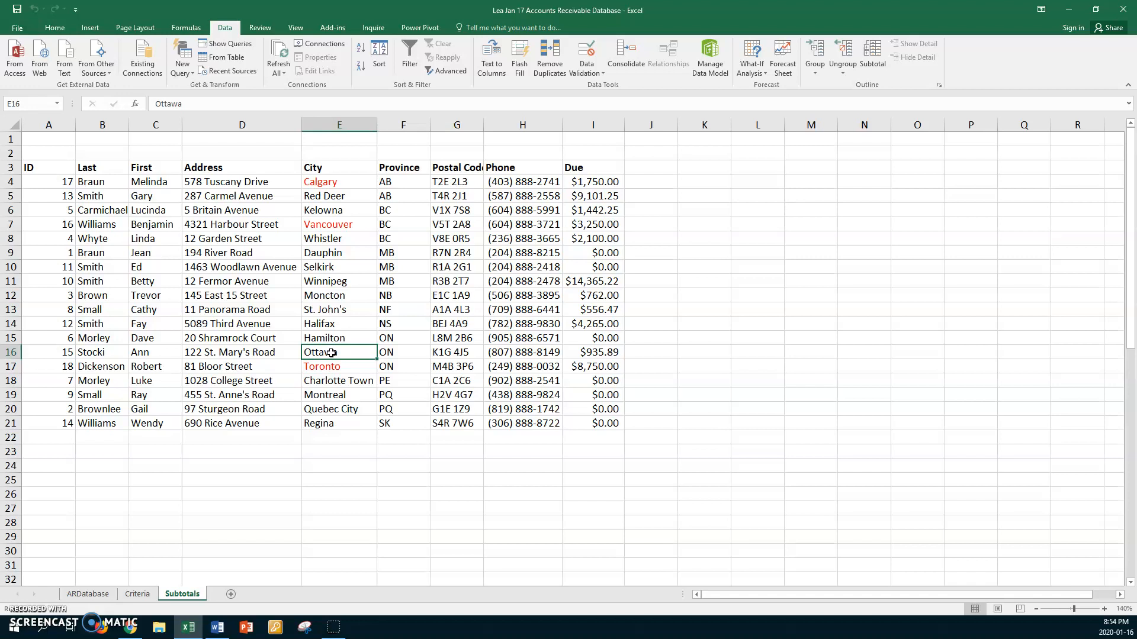
{"action": "left_click", "coordinate": [361, 265]}
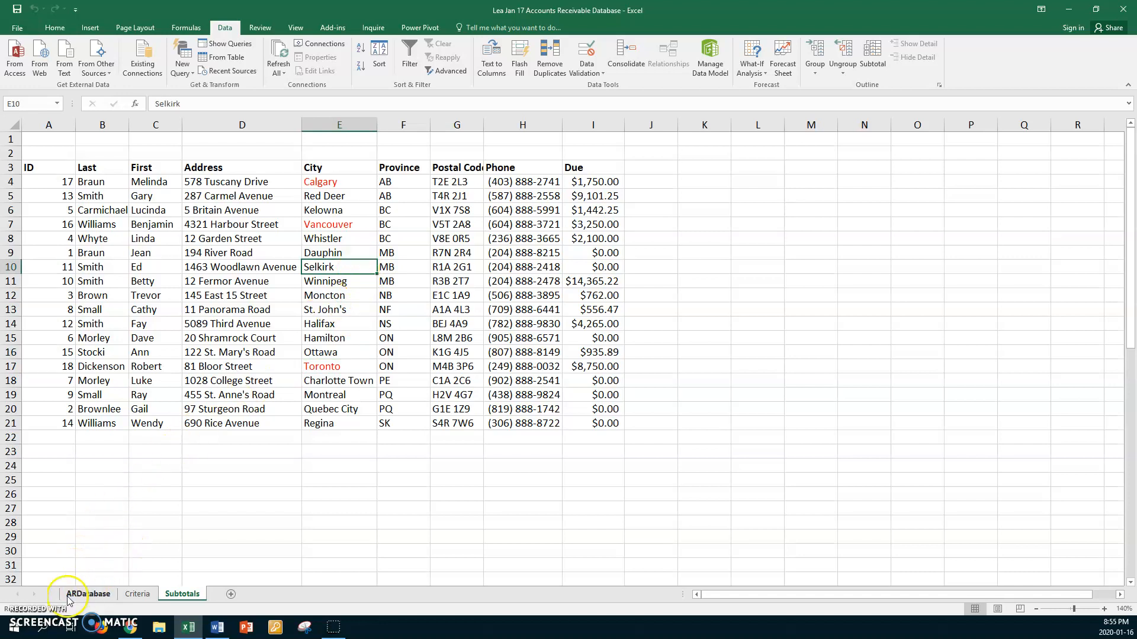
{"action": "left_click", "coordinate": [25, 617]}
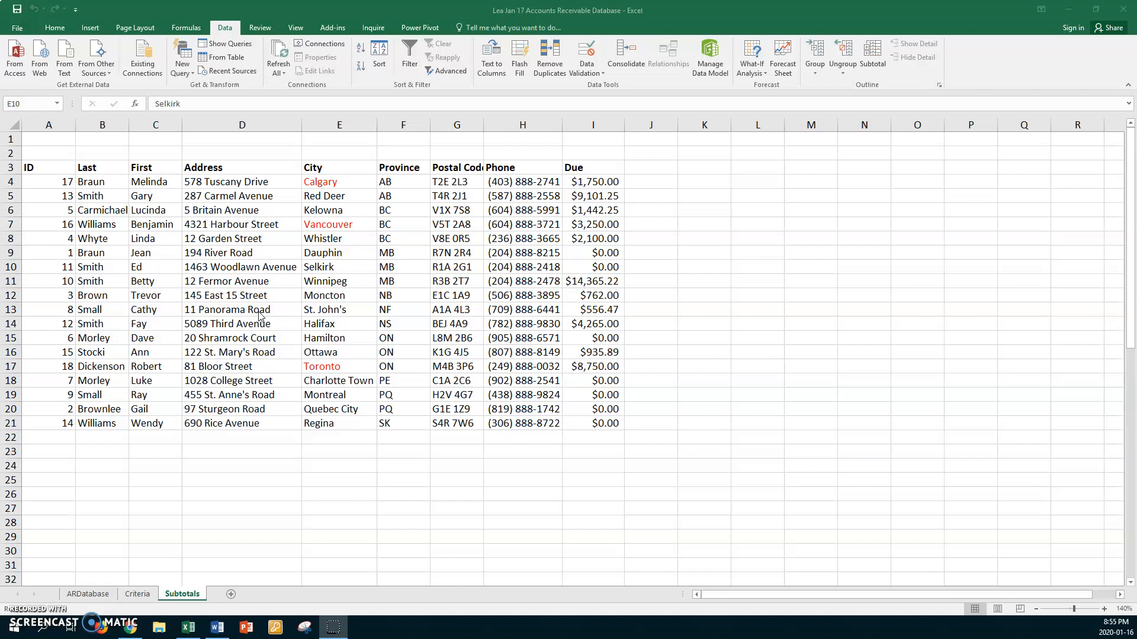
Add a new worksheet after the Subtotals sheet and name it Statistics
{"action": "left_click", "coordinate": [232, 595]}
{"action": "left_click", "coordinate": [233, 594]}
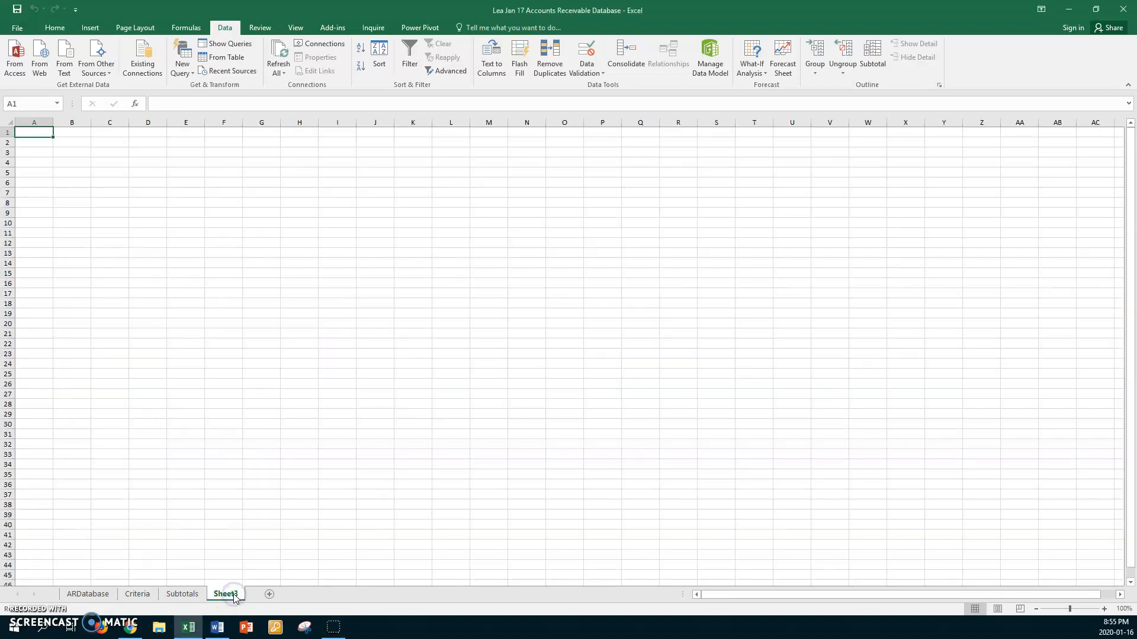
{"action": "double_click", "coordinate": [233, 595]}
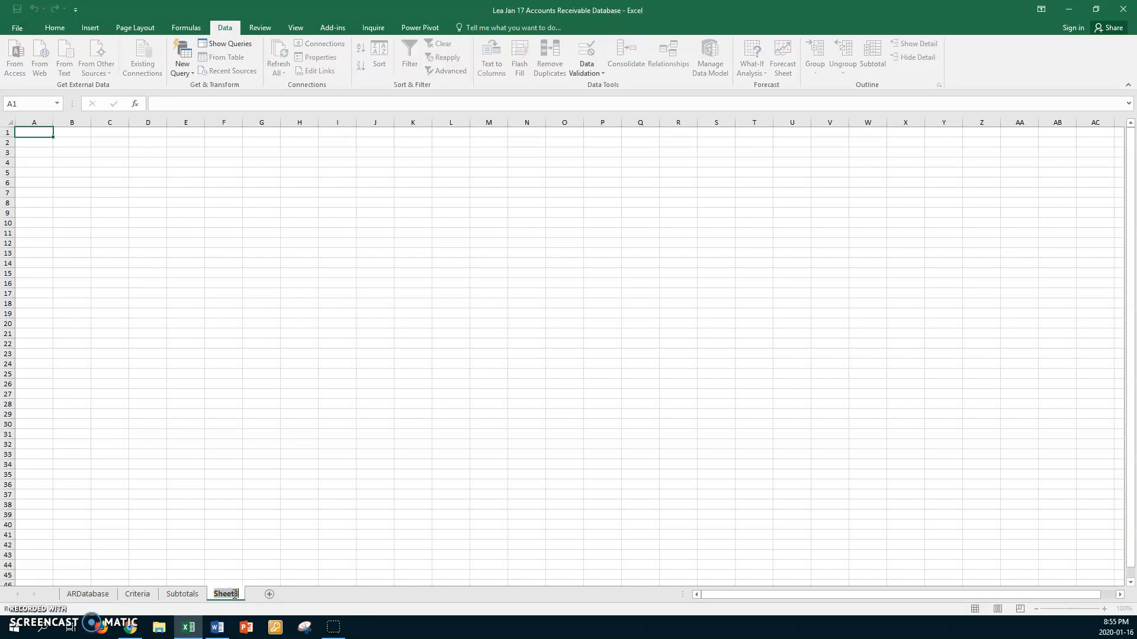
{"action": "type", "text": "Statistics"}
{"action": "key", "text": "Return"}
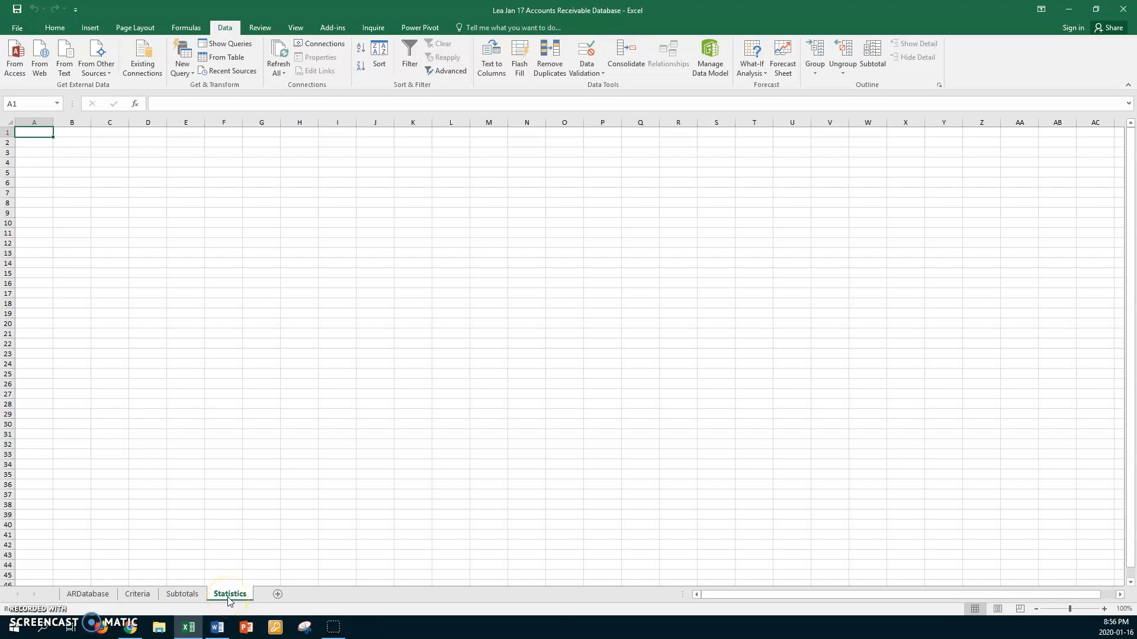
Set a custom zoom of 140% on the Statistics sheet with cell A1 selected
{"action": "left_click", "coordinate": [42, 135]}
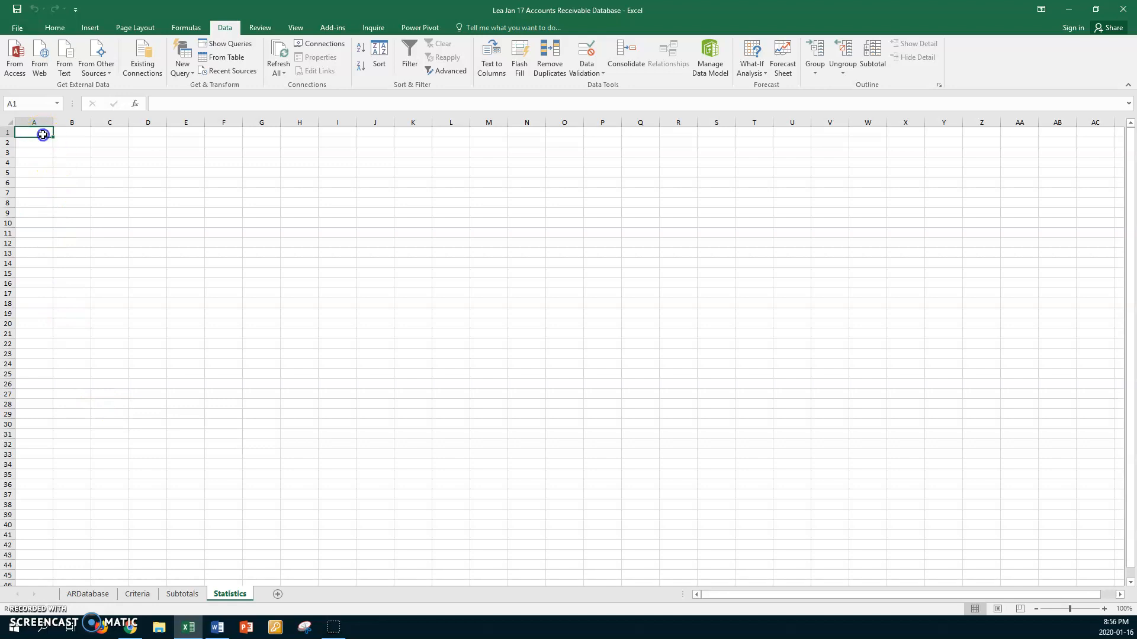
{"action": "left_click", "coordinate": [295, 28]}
{"action": "left_click", "coordinate": [240, 54]}
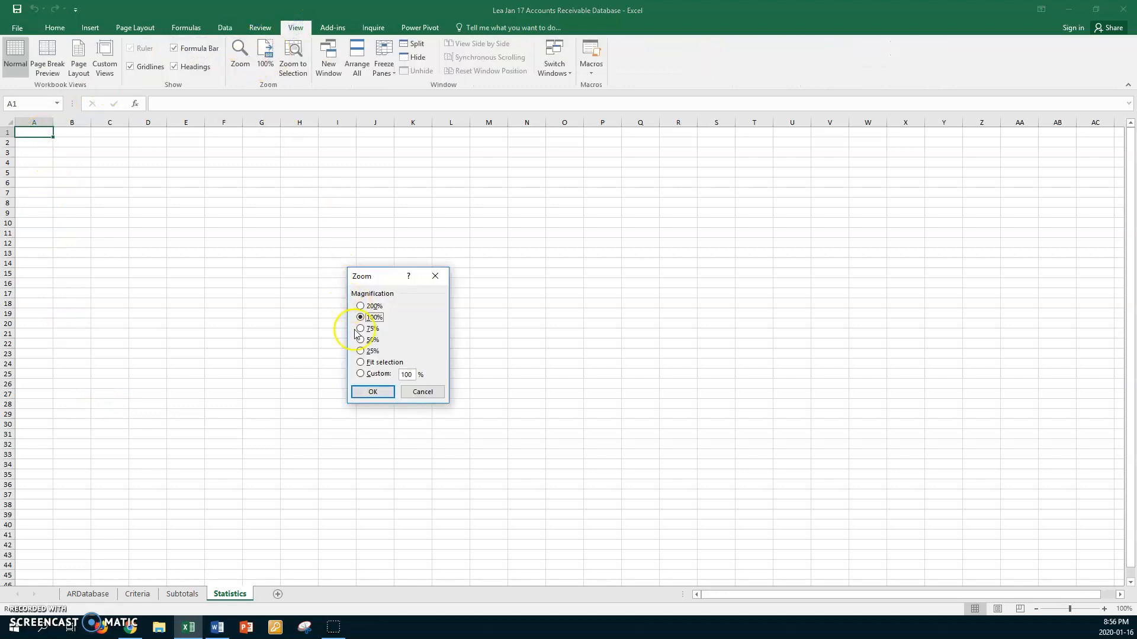
{"action": "left_click", "coordinate": [360, 374]}
{"action": "type", "text": "140"}
{"action": "key", "text": "Return"}
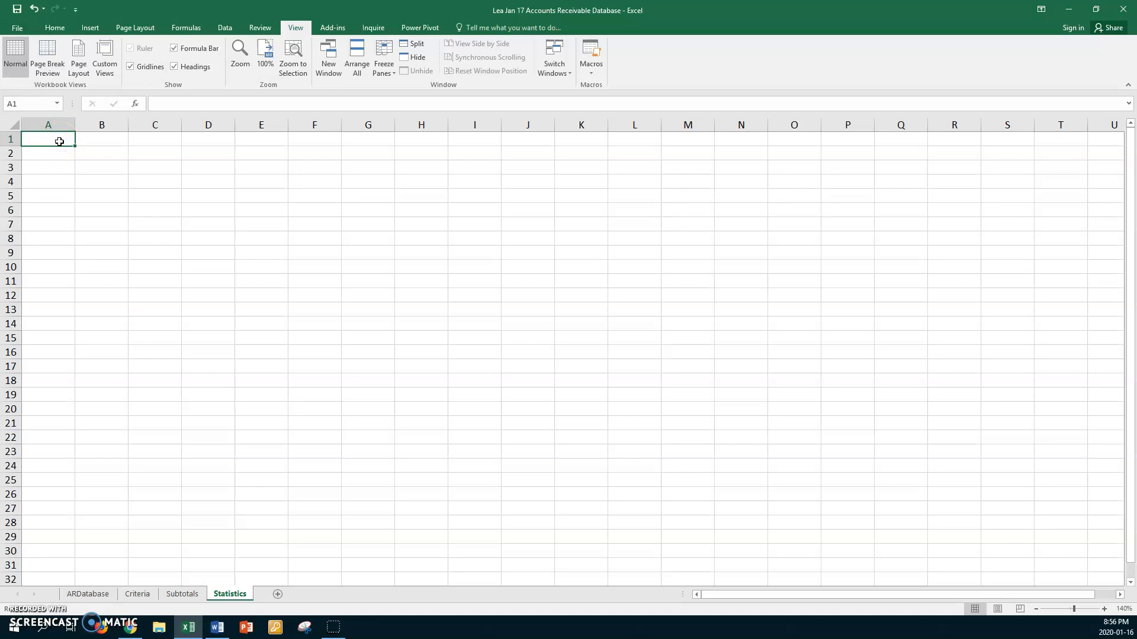
Enter the title "Statastics for the ARDatabase" in cell A1 of the Statistics sheet
{"action": "type", "text": "S"}
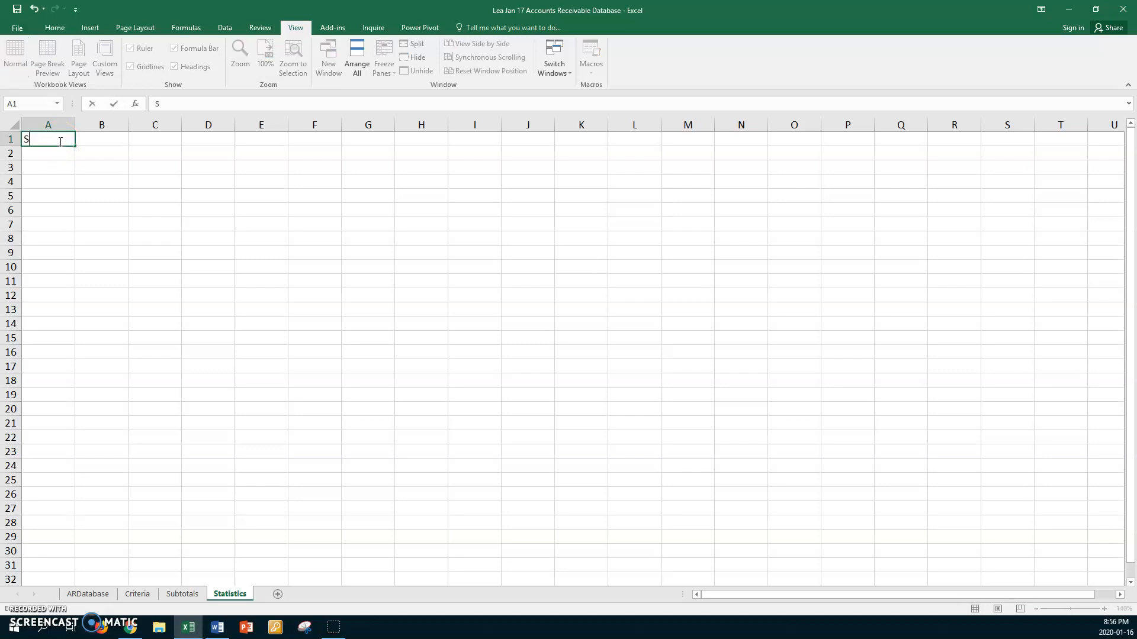
{"action": "type", "text": "tatastics for the A"}
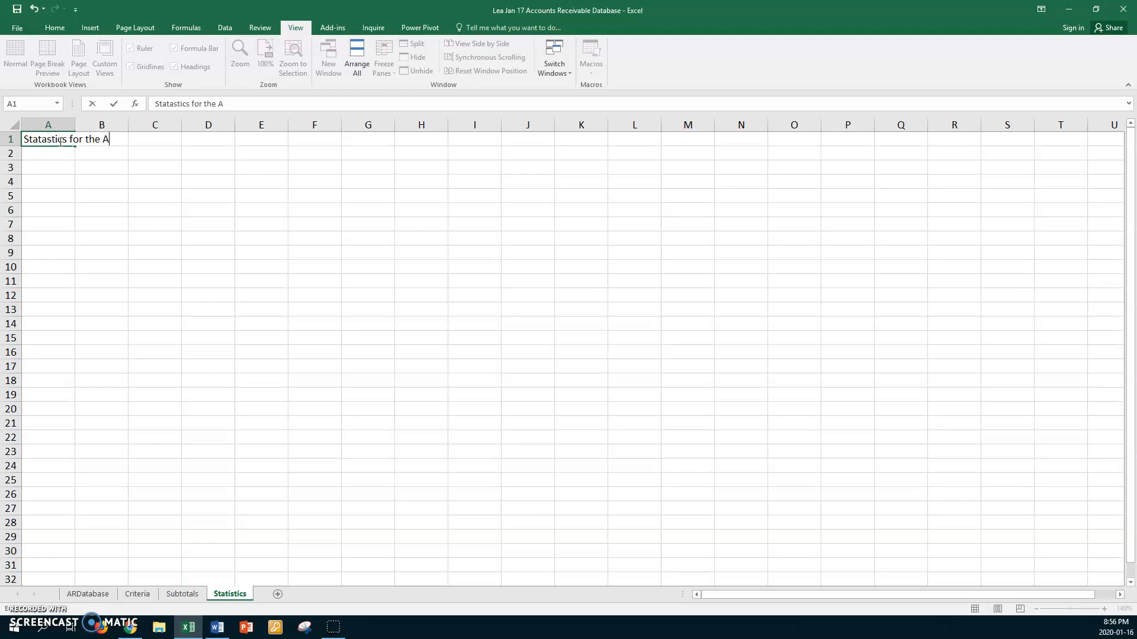
{"action": "type", "text": "RDatabase"}
{"action": "key", "text": "Return"}
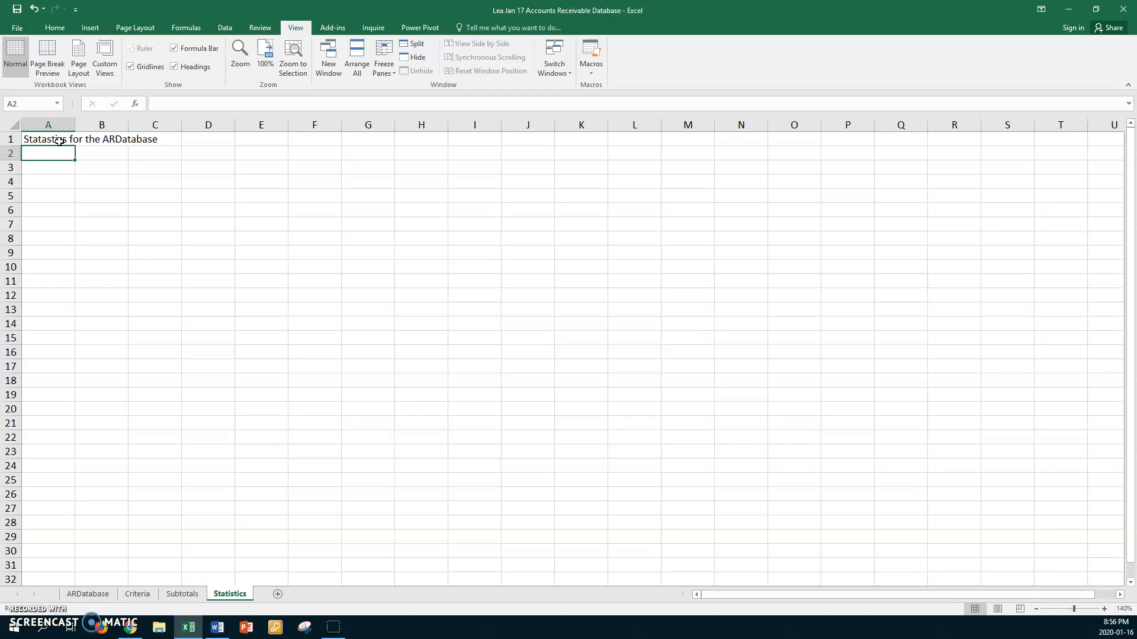
Enter the label "Minimum amount due" in cell A2 of the Statistics sheet
{"action": "type", "text": "Minimum"}
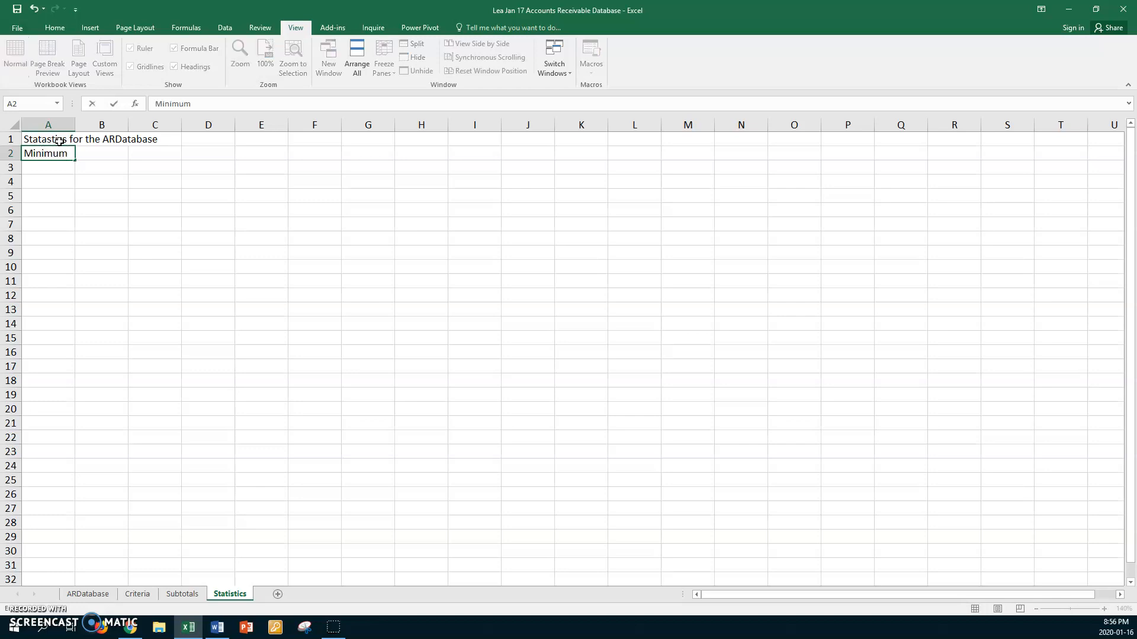
{"action": "type", "text": " amoutn due"}
{"action": "key", "text": "Return"}
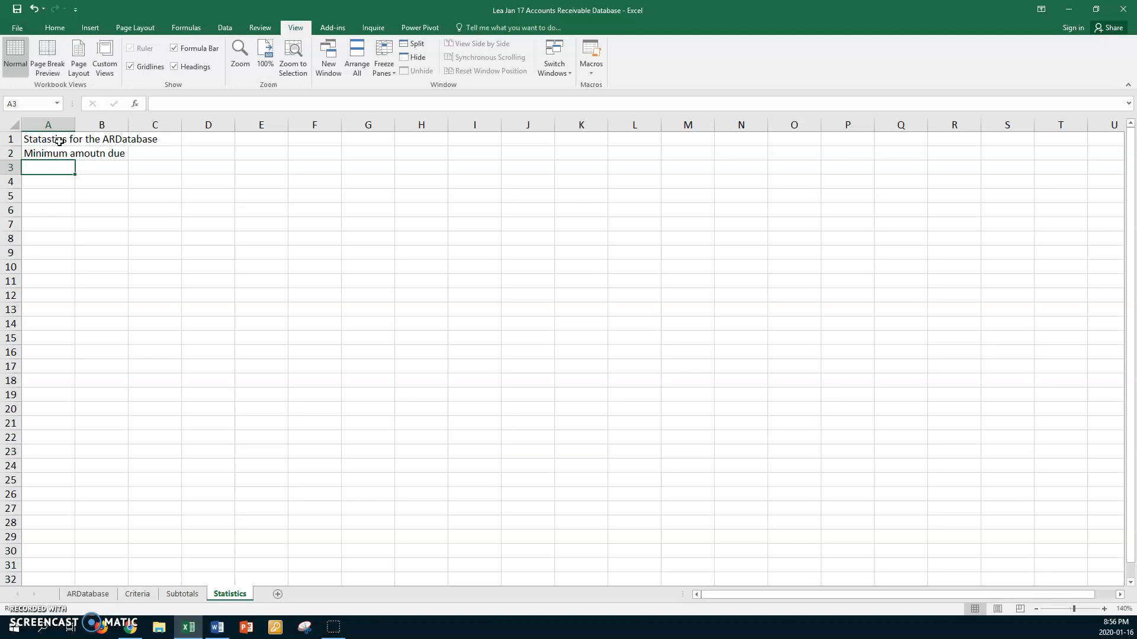
{"action": "left_click", "coordinate": [32, 150]}
{"action": "double_click", "coordinate": [35, 152]}
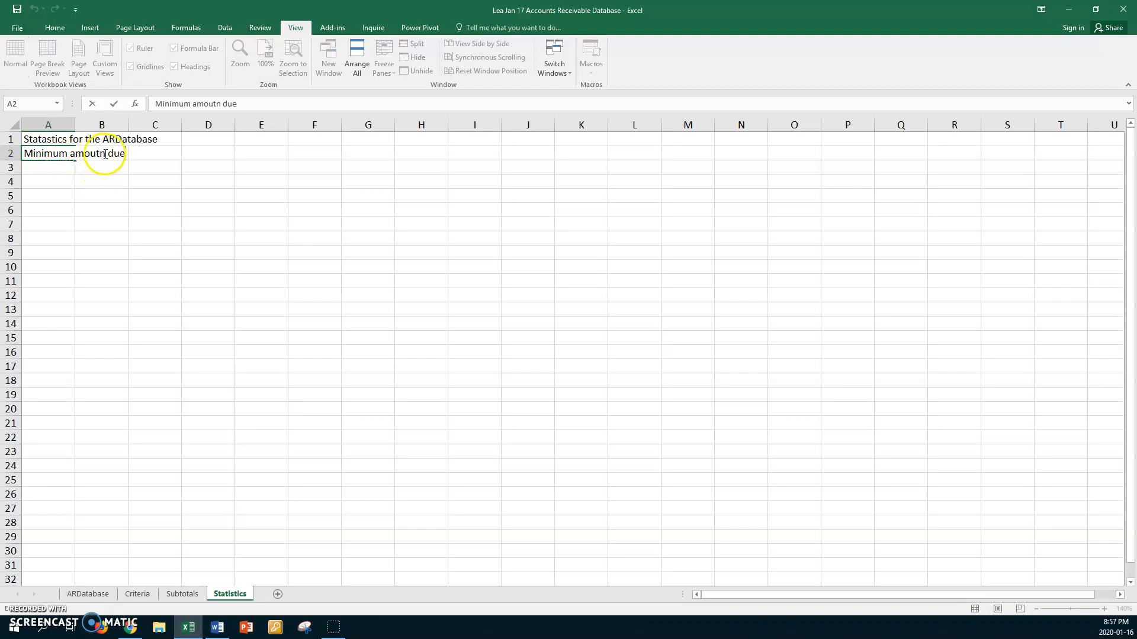
{"action": "key", "text": "BackSpace"}
{"action": "key", "text": "BackSpace"}
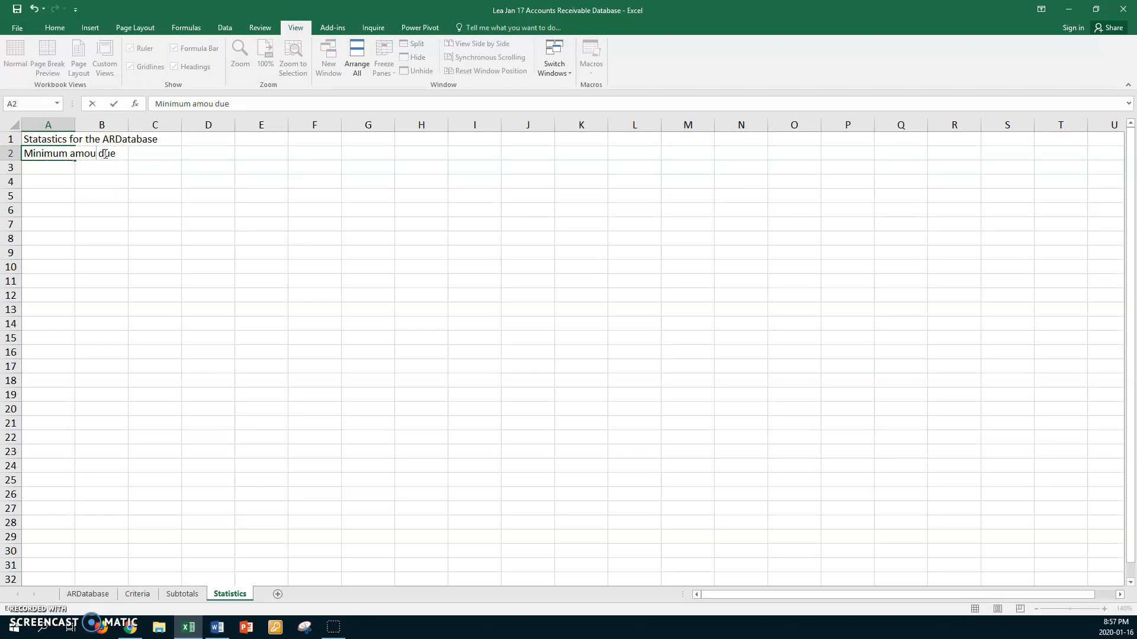
{"action": "type", "text": "nt"}
{"action": "left_click", "coordinate": [148, 155]}
{"action": "key", "text": "Return"}
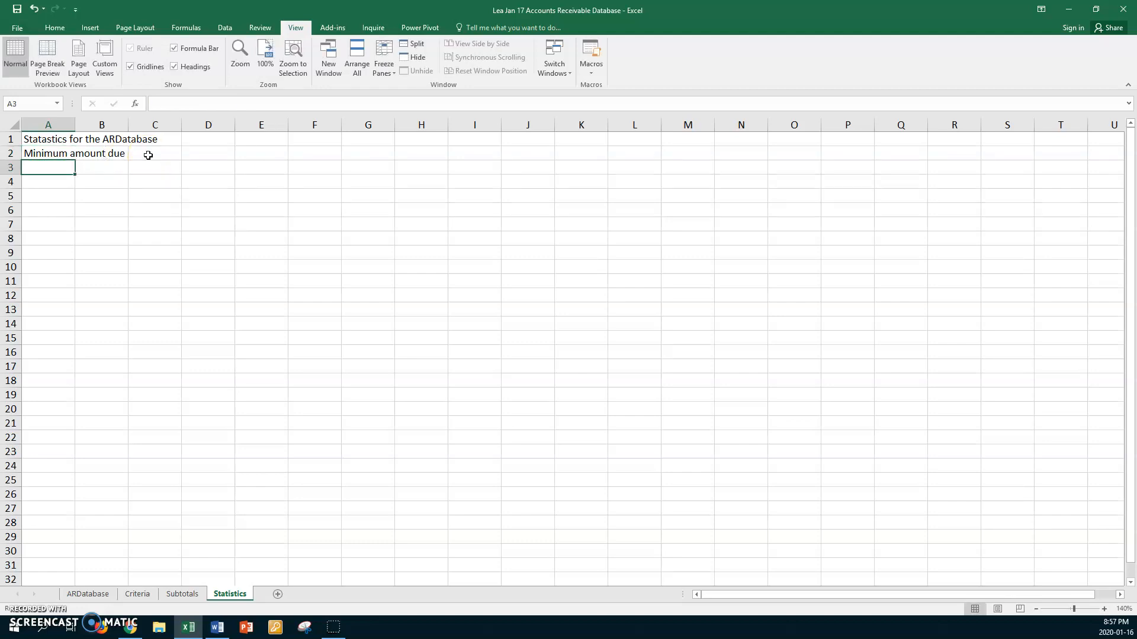
Fit column A to its contents and set the font size of the cell A2 label to 14
{"action": "double_click", "coordinate": [74, 124]}
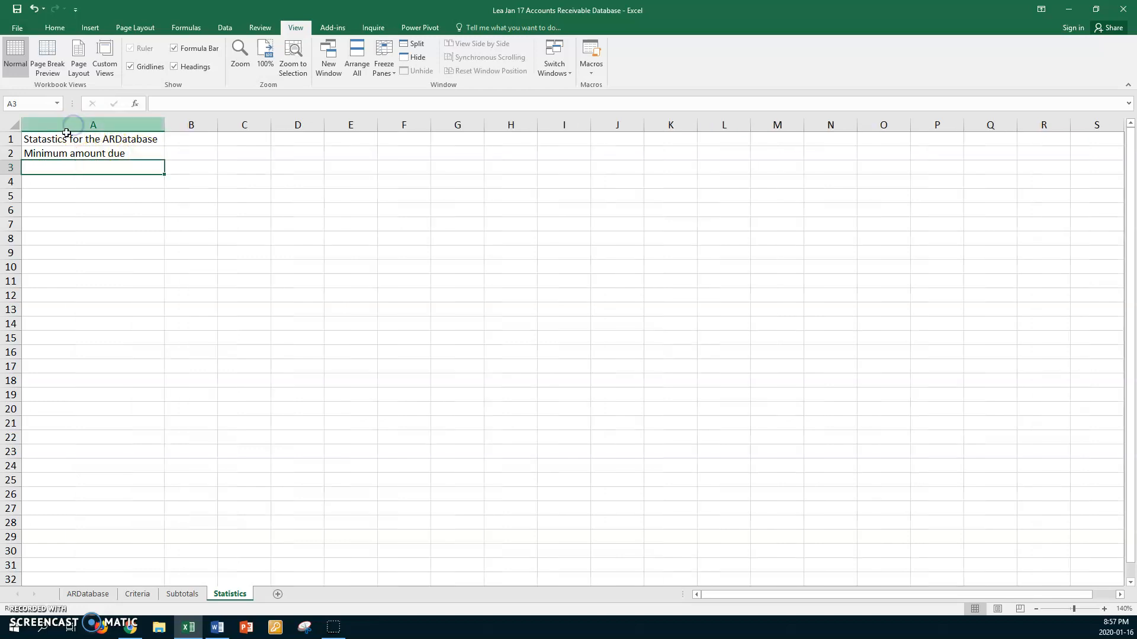
{"action": "left_click", "coordinate": [58, 151]}
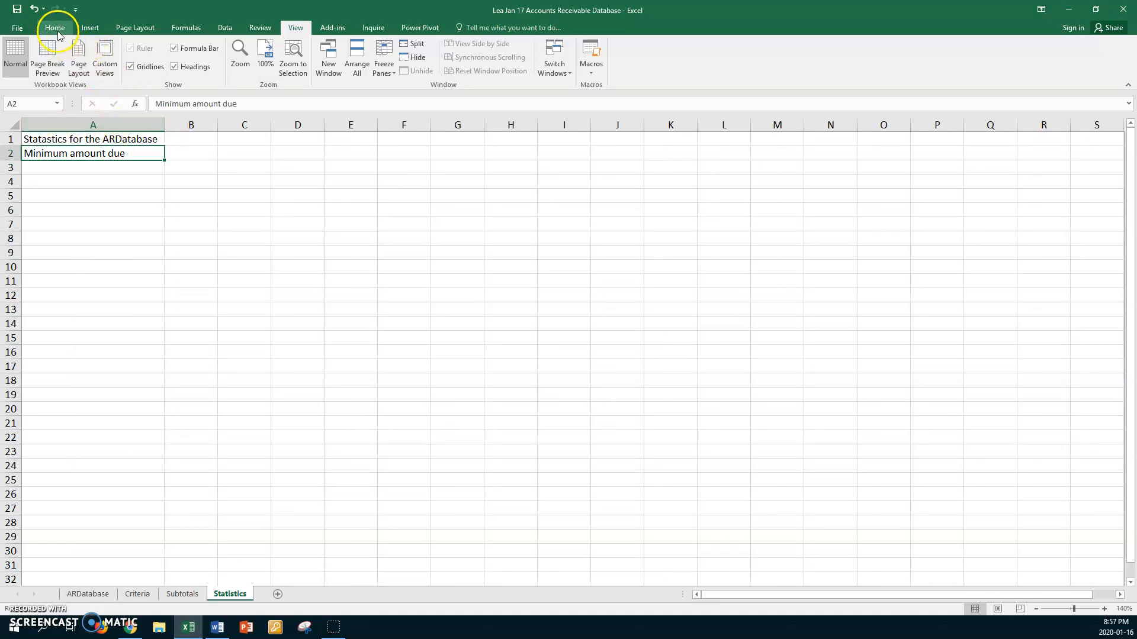
{"action": "left_click", "coordinate": [55, 28]}
{"action": "left_click", "coordinate": [195, 49]}
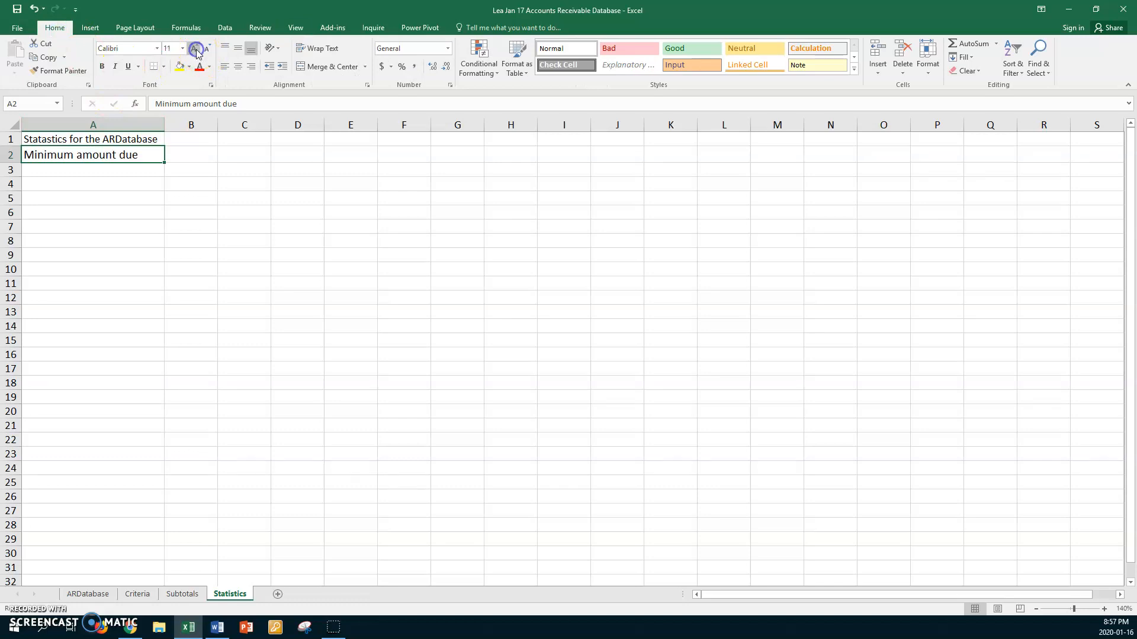
{"action": "left_click", "coordinate": [196, 48]}
{"action": "left_click", "coordinate": [182, 49]}
{"action": "left_click", "coordinate": [169, 118]}
Set the cell A1 title to font size 16 and refit column A to its width
{"action": "left_click", "coordinate": [119, 139]}
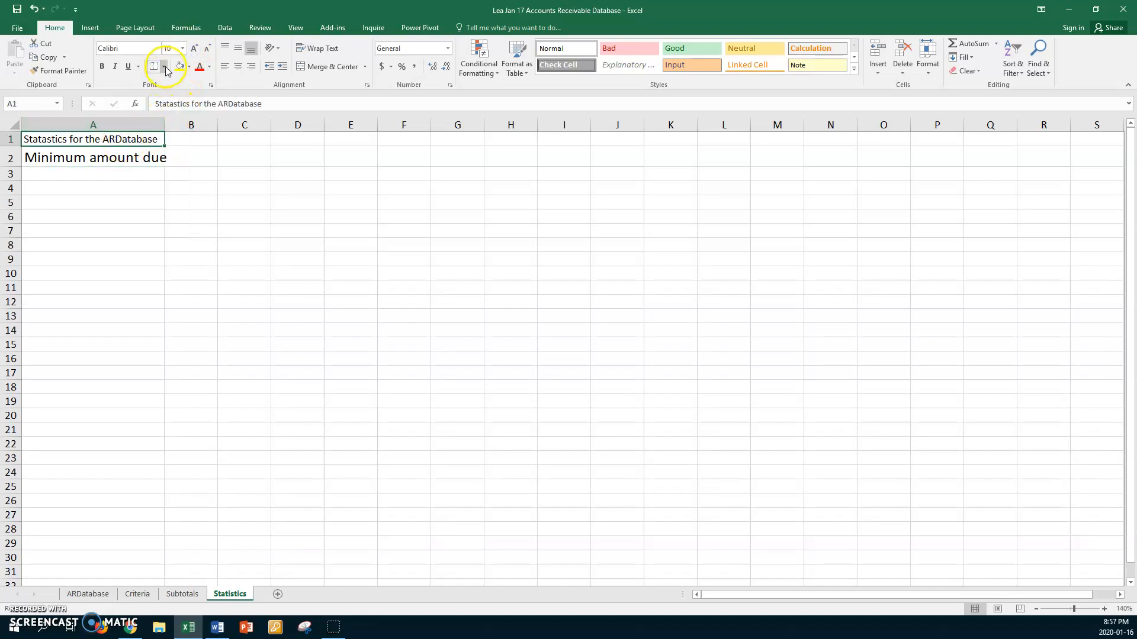
{"action": "left_click", "coordinate": [182, 49]}
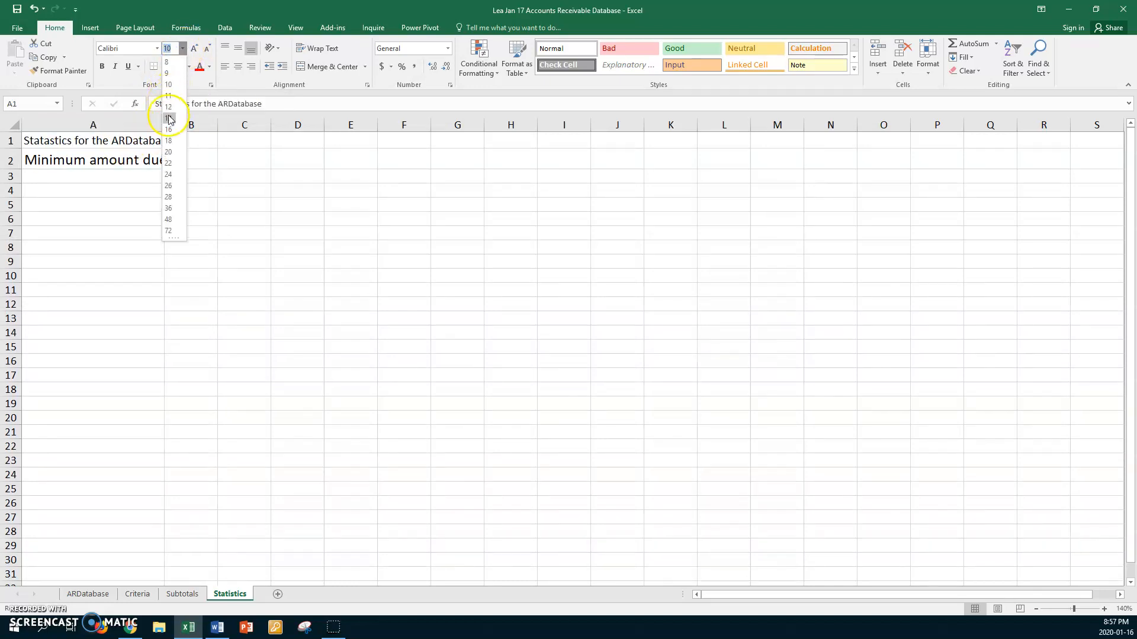
{"action": "left_click", "coordinate": [168, 129]}
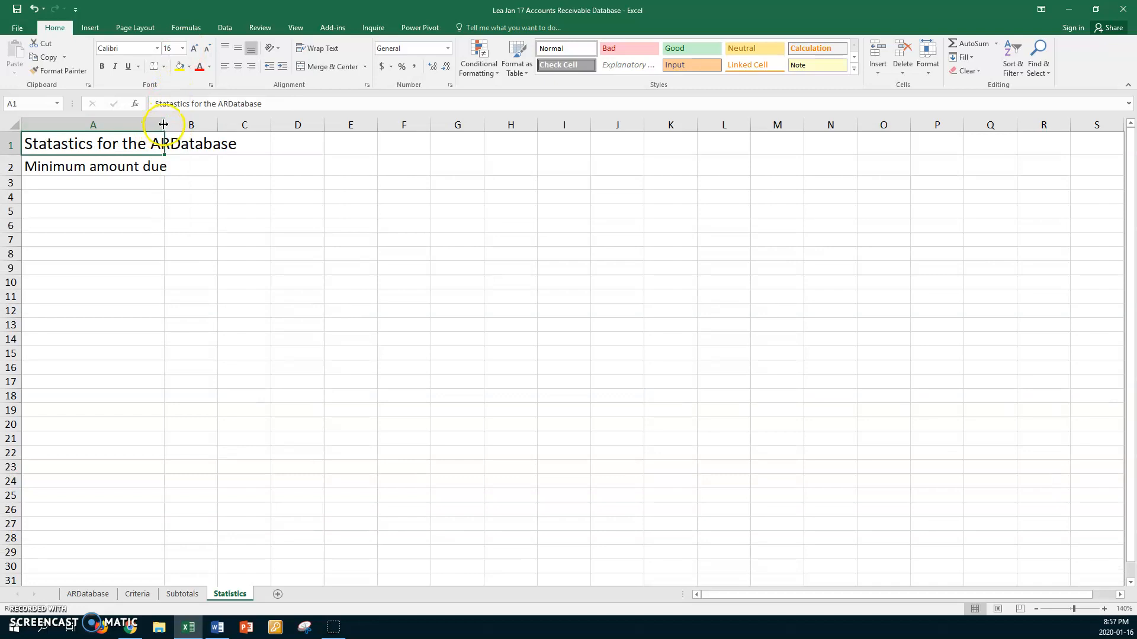
{"action": "double_click", "coordinate": [163, 124]}
{"action": "left_click", "coordinate": [259, 164]}
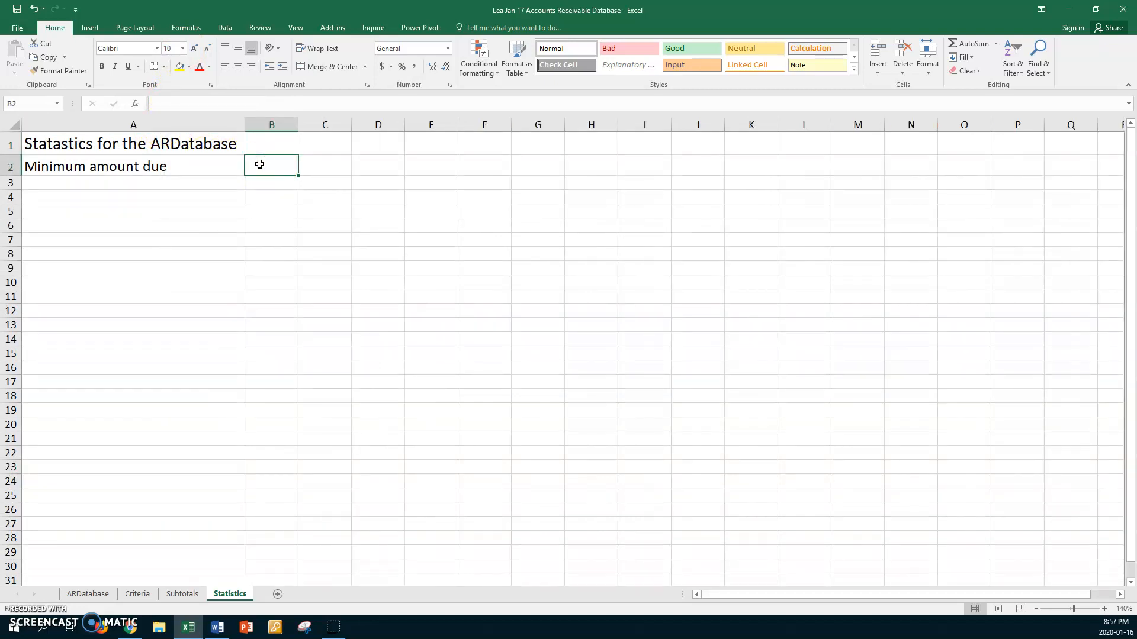
{"action": "left_click", "coordinate": [24, 622]}
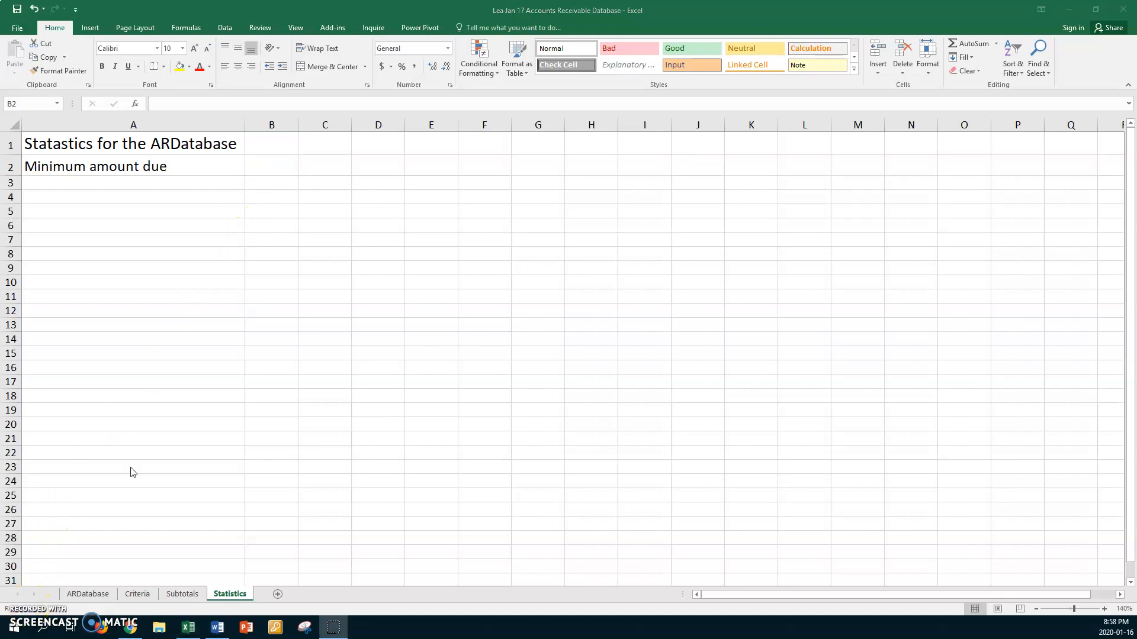
Copy the header row A3:I3 from ARDatabase to cell A15 of the Statistics sheet and fit column G to the Postal Code heading
{"action": "left_click", "coordinate": [89, 594]}
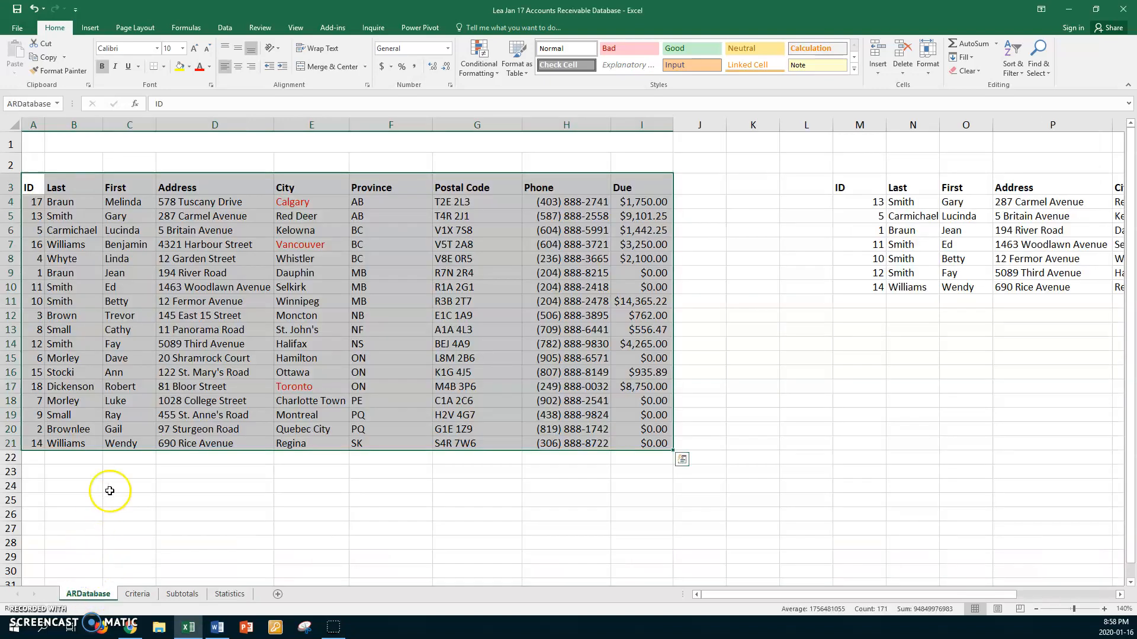
{"action": "left_click", "coordinate": [31, 187]}
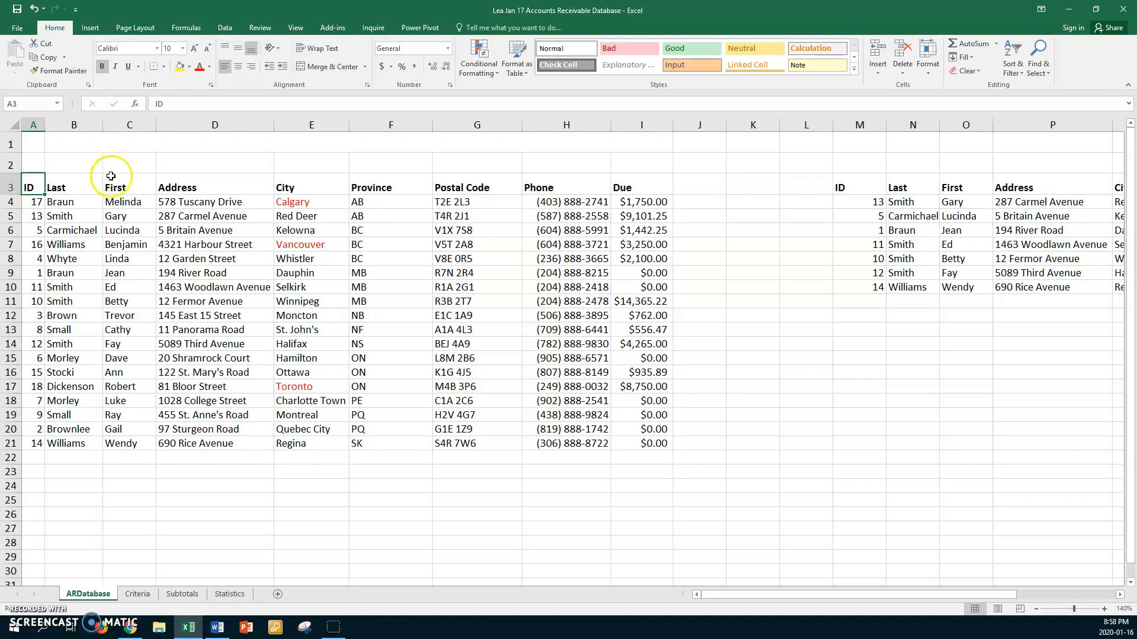
{"action": "left_click", "coordinate": [618, 185], "text": "shift"}
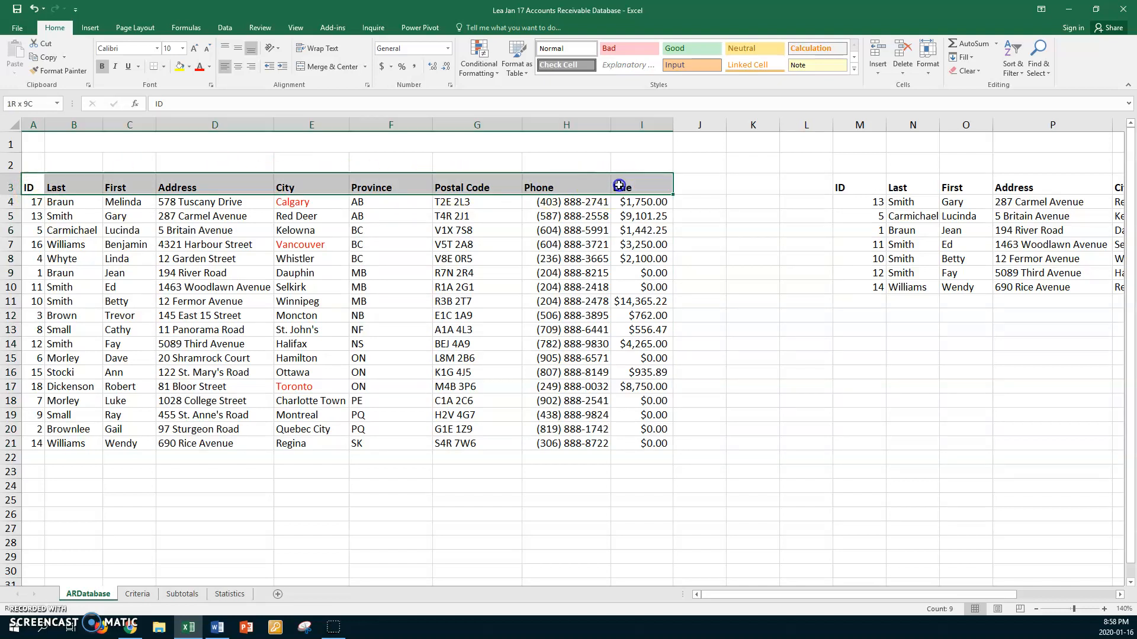
{"action": "key", "text": "ctrl+c"}
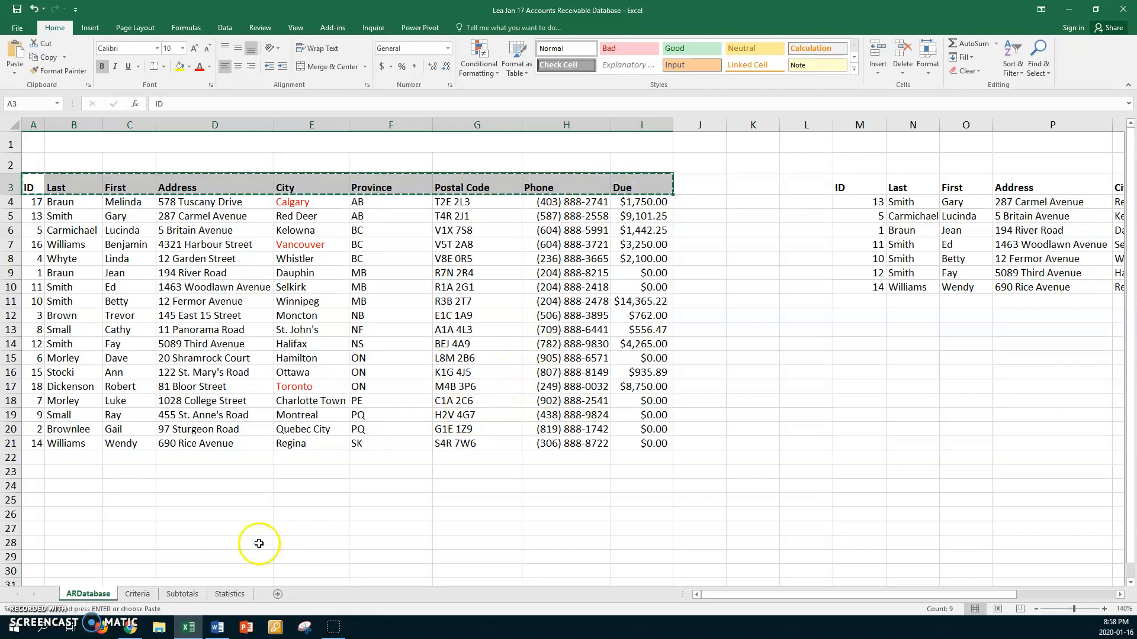
{"action": "left_click", "coordinate": [230, 594]}
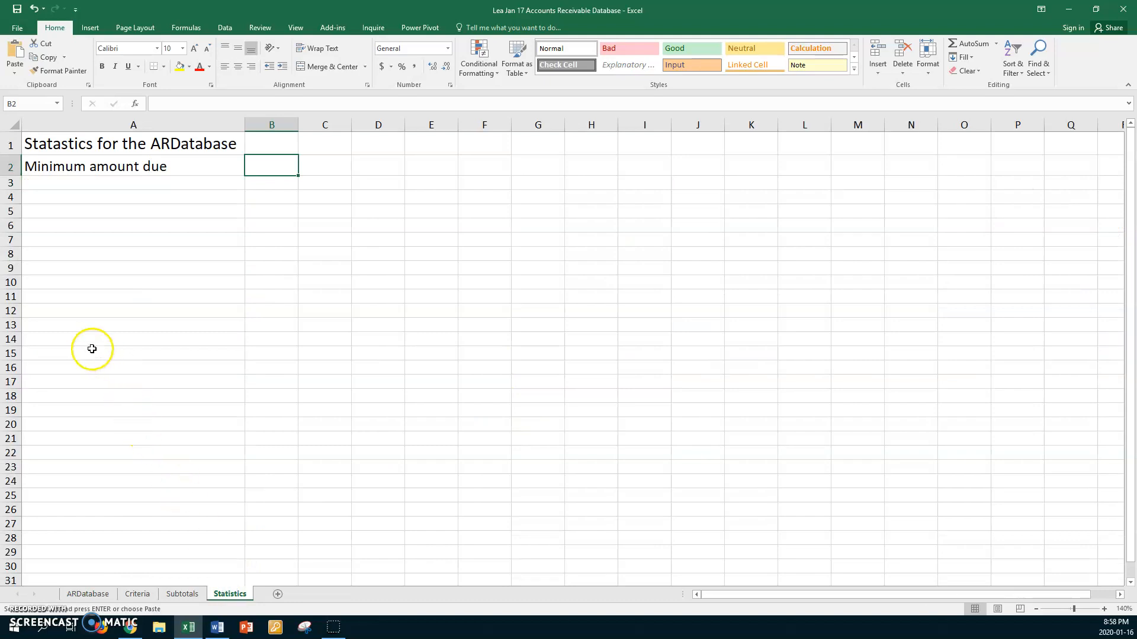
{"action": "left_click", "coordinate": [67, 353]}
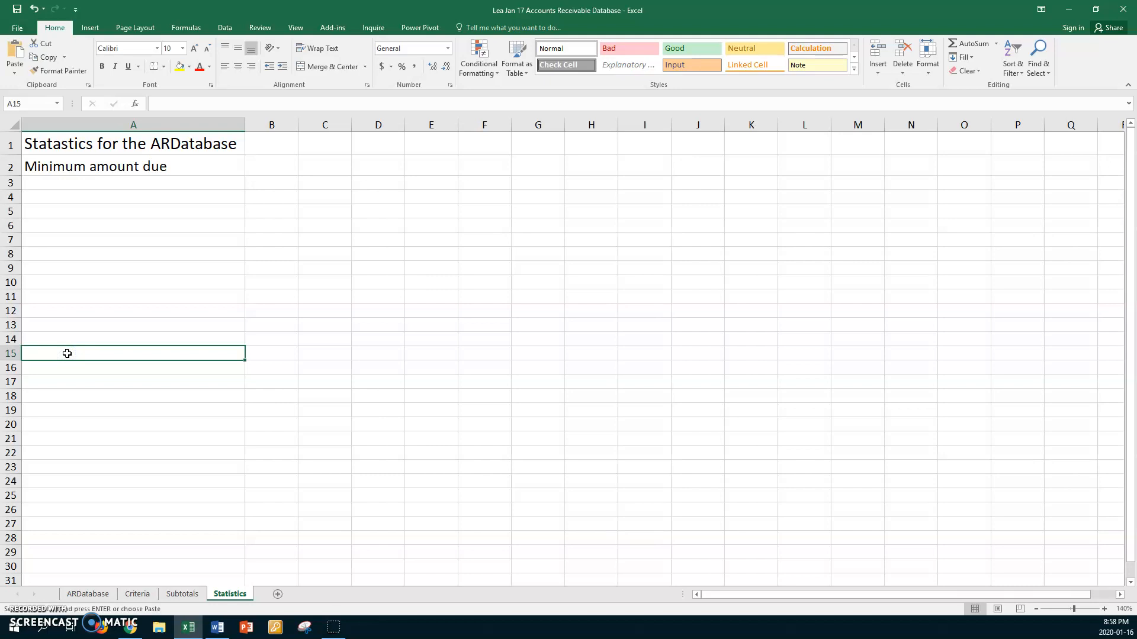
{"action": "key", "text": "ctrl+v"}
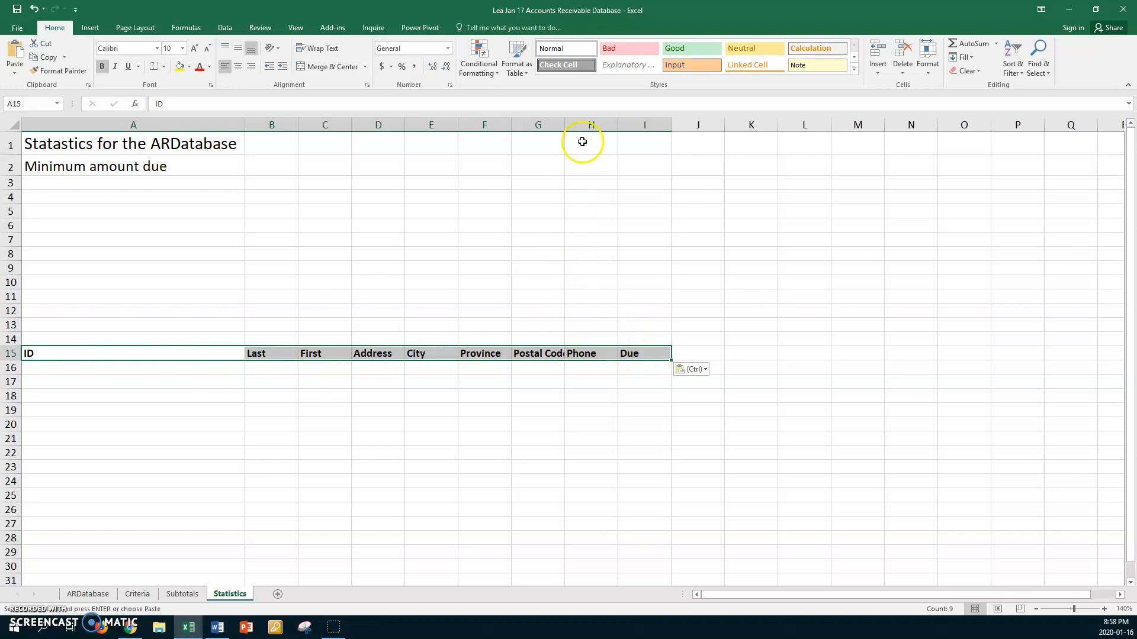
{"action": "double_click", "coordinate": [564, 124]}
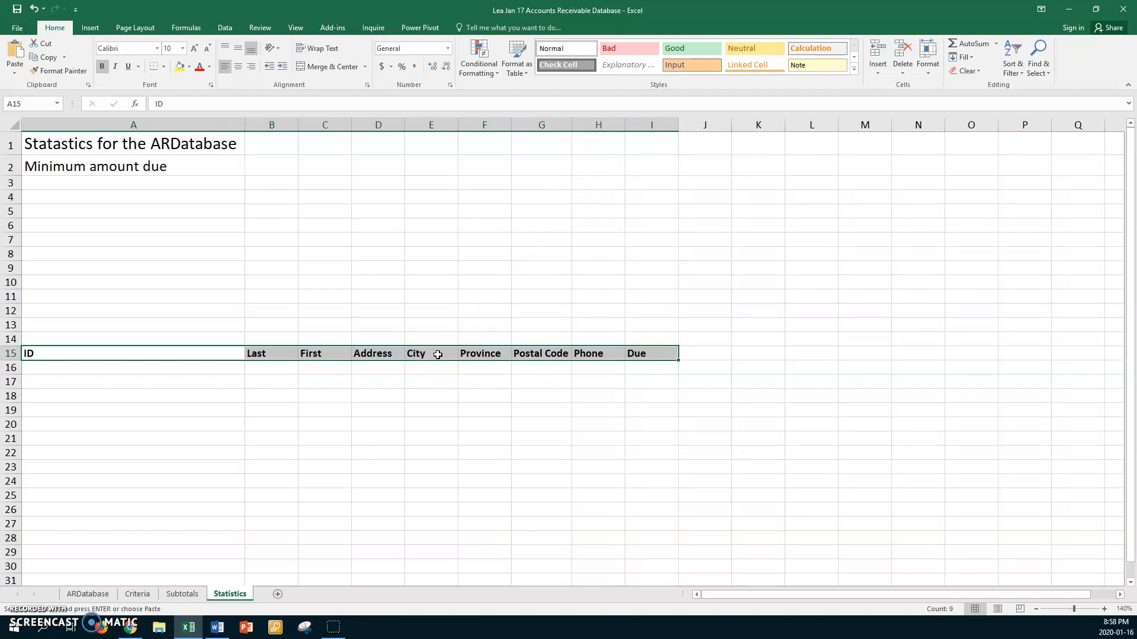
Enter the criterion >0 in cell I16 under the Due heading
{"action": "left_click", "coordinate": [647, 369]}
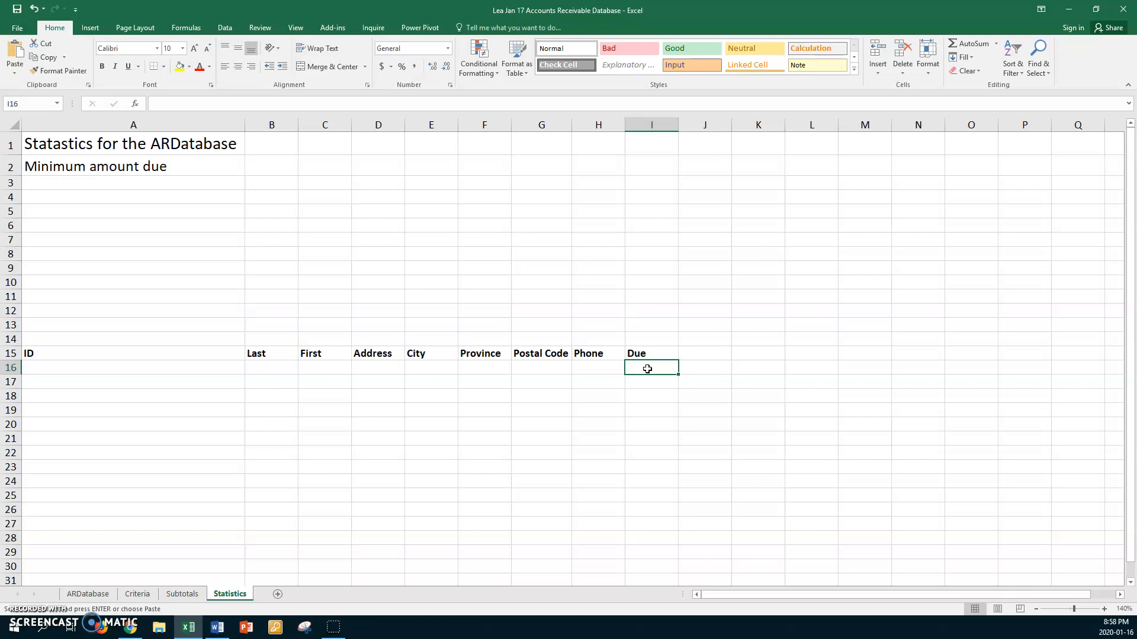
{"action": "type", "text": "."}
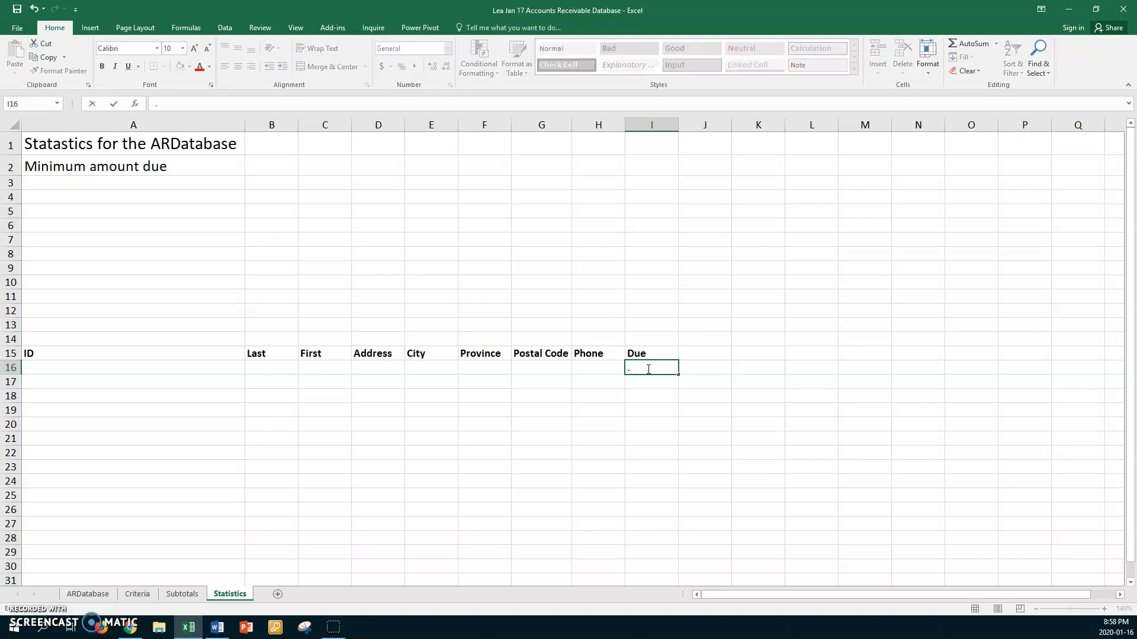
{"action": "type", "text": ">0"}
{"action": "left_click", "coordinate": [231, 367]}
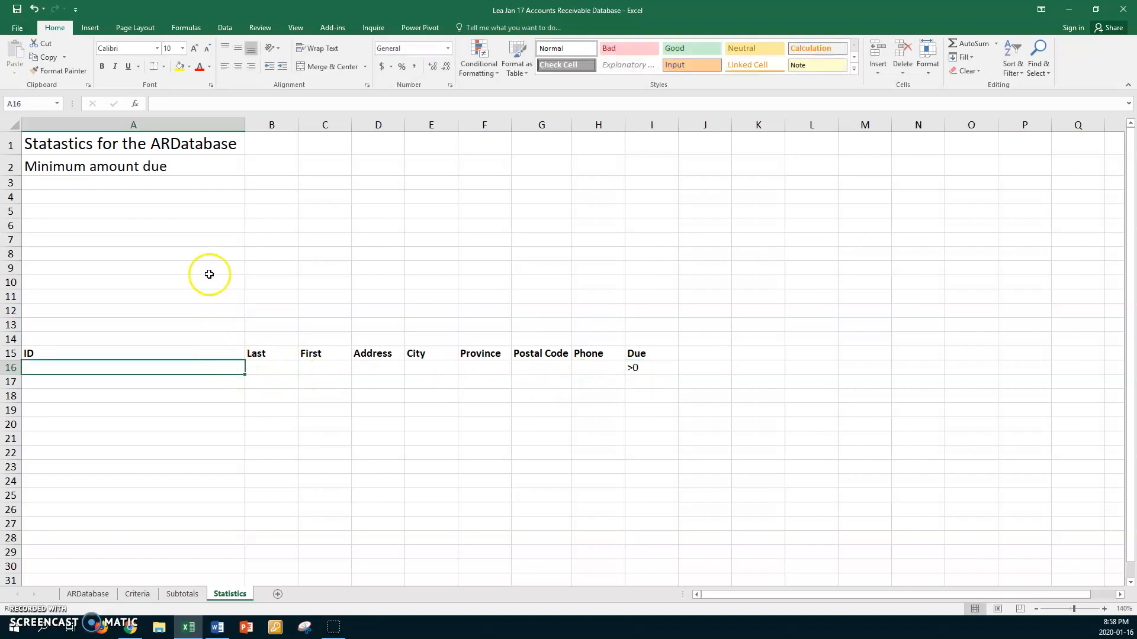
Begin a DMIN formula in cell B2 with the named range ARDatabase as its database argument
{"action": "left_click", "coordinate": [272, 169]}
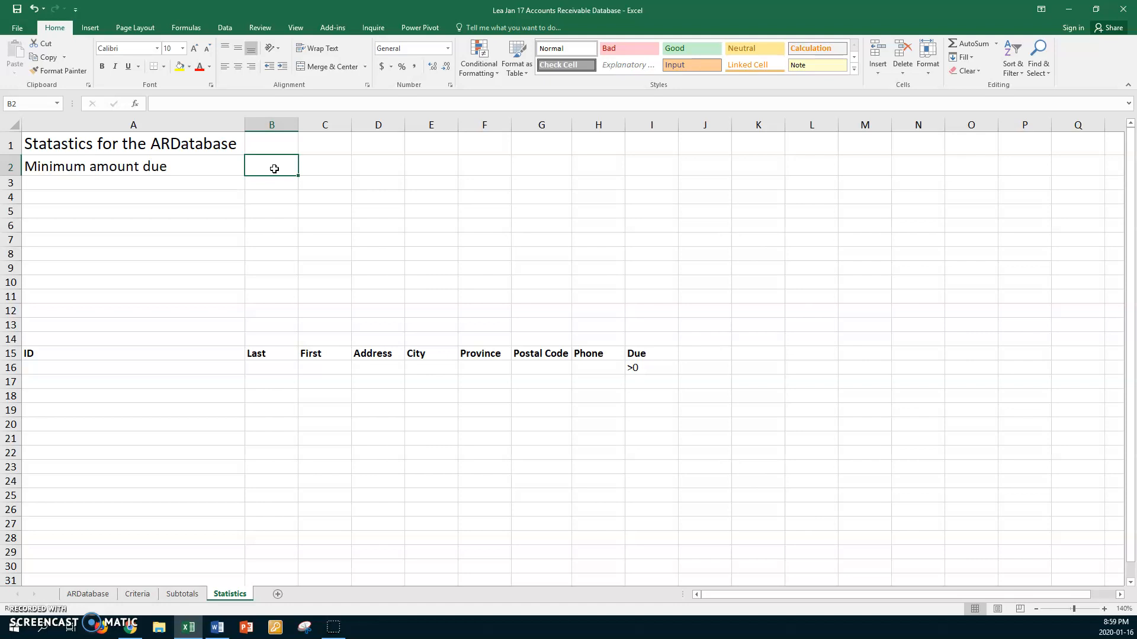
{"action": "type", "text": "=dmin("}
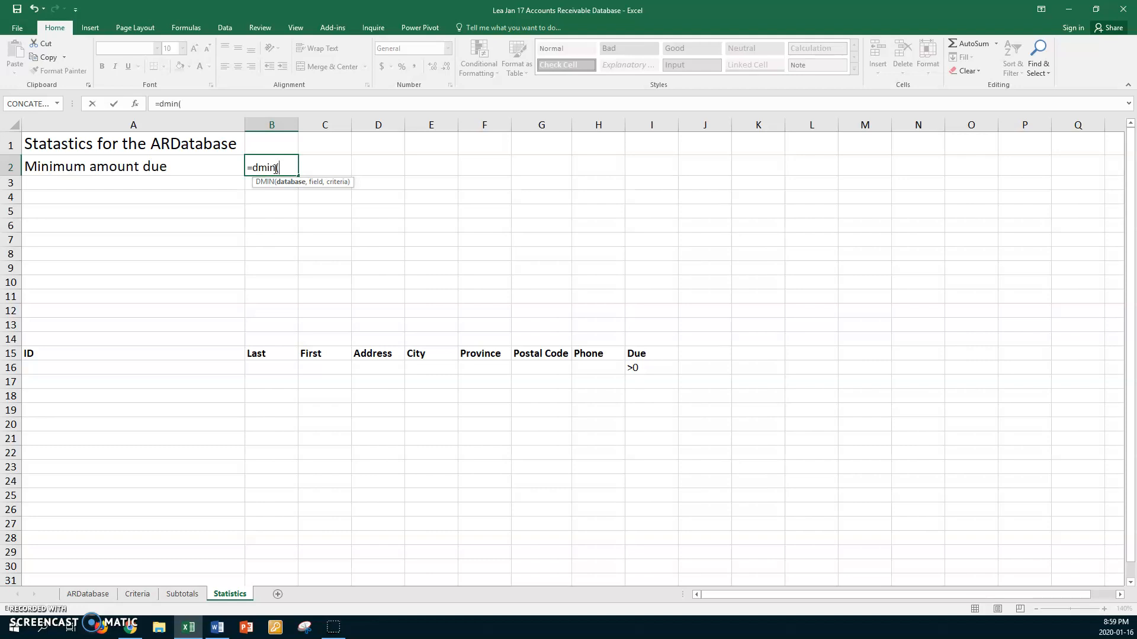
{"action": "left_click", "coordinate": [281, 167]}
{"action": "key", "text": "F3"}
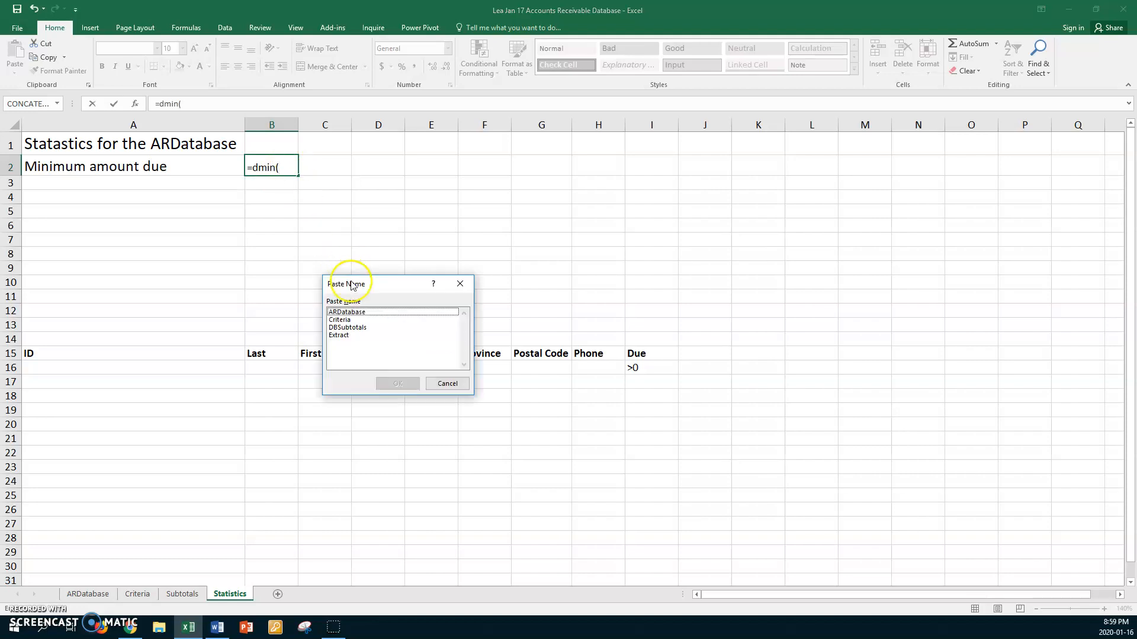
{"action": "left_click", "coordinate": [354, 312]}
{"action": "left_click", "coordinate": [386, 383]}
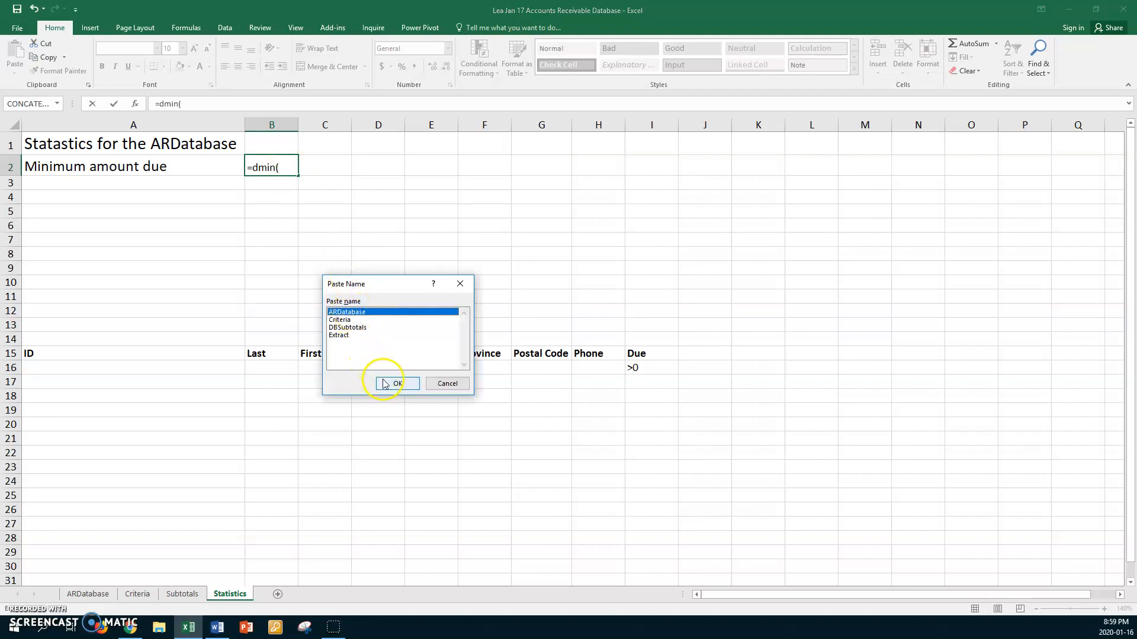
{"action": "type", "text": ","}
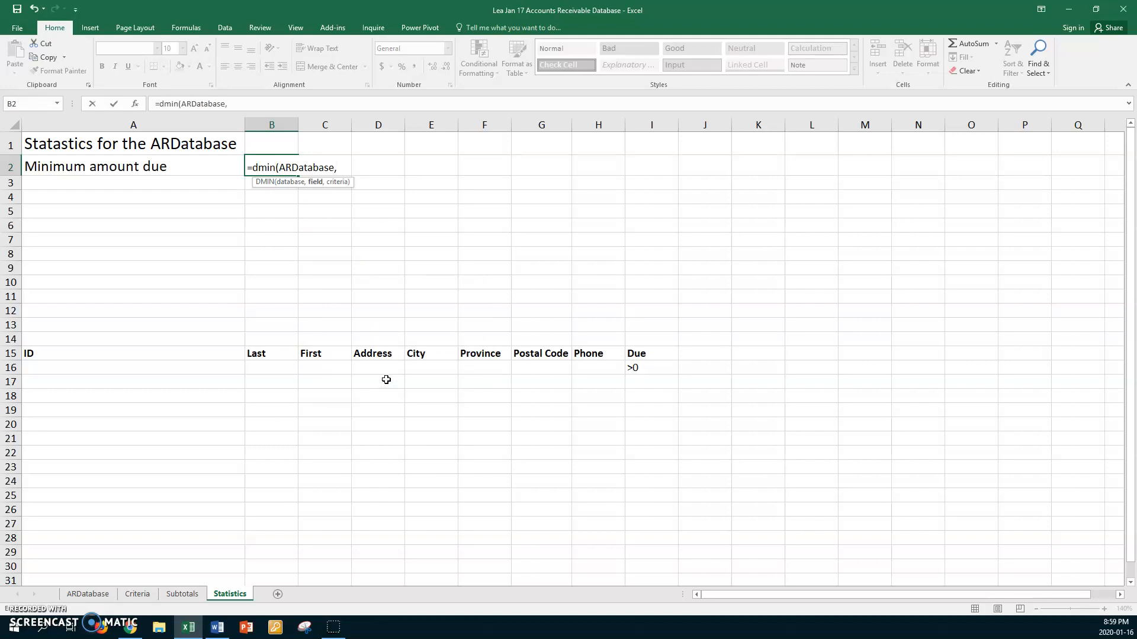
{"action": "left_click", "coordinate": [646, 355]}
{"action": "left_click", "coordinate": [158, 353]}
{"action": "left_click", "coordinate": [255, 353]}
{"action": "left_click", "coordinate": [330, 347]}
{"action": "left_click", "coordinate": [372, 344]}
{"action": "left_click", "coordinate": [385, 357]}
{"action": "left_click", "coordinate": [421, 354]}
{"action": "left_click", "coordinate": [491, 355]}
{"action": "left_click", "coordinate": [527, 353]}
{"action": "left_click", "coordinate": [590, 357]}
{"action": "left_click", "coordinate": [635, 355]}
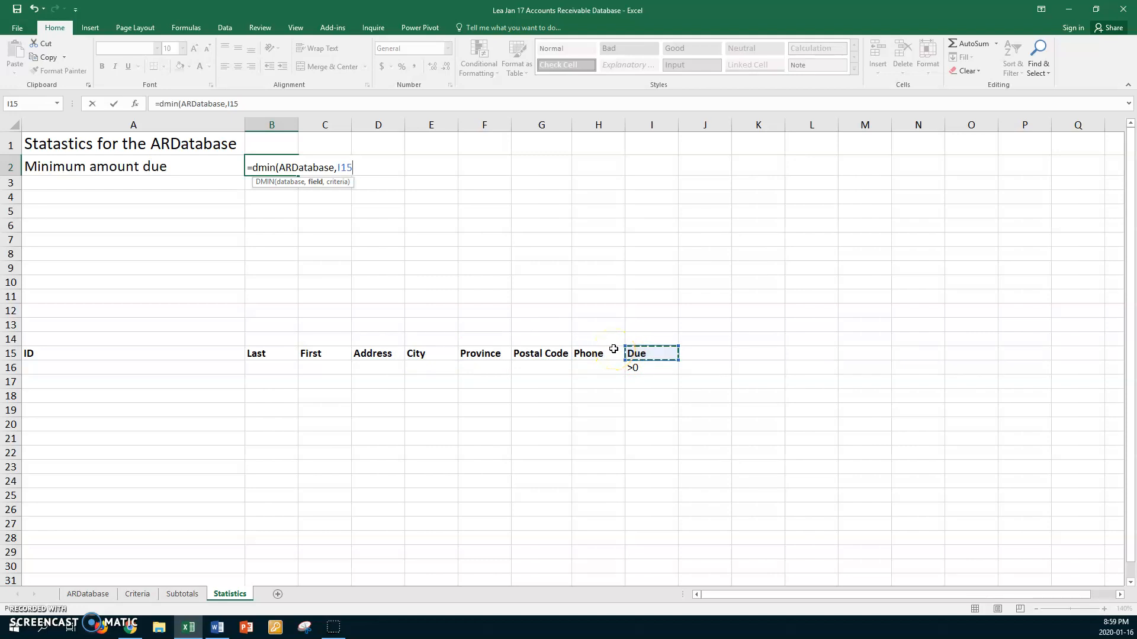
{"action": "key", "text": "BackSpace"}
{"action": "key", "text": "BackSpace"}
{"action": "key", "text": "BackSpace"}
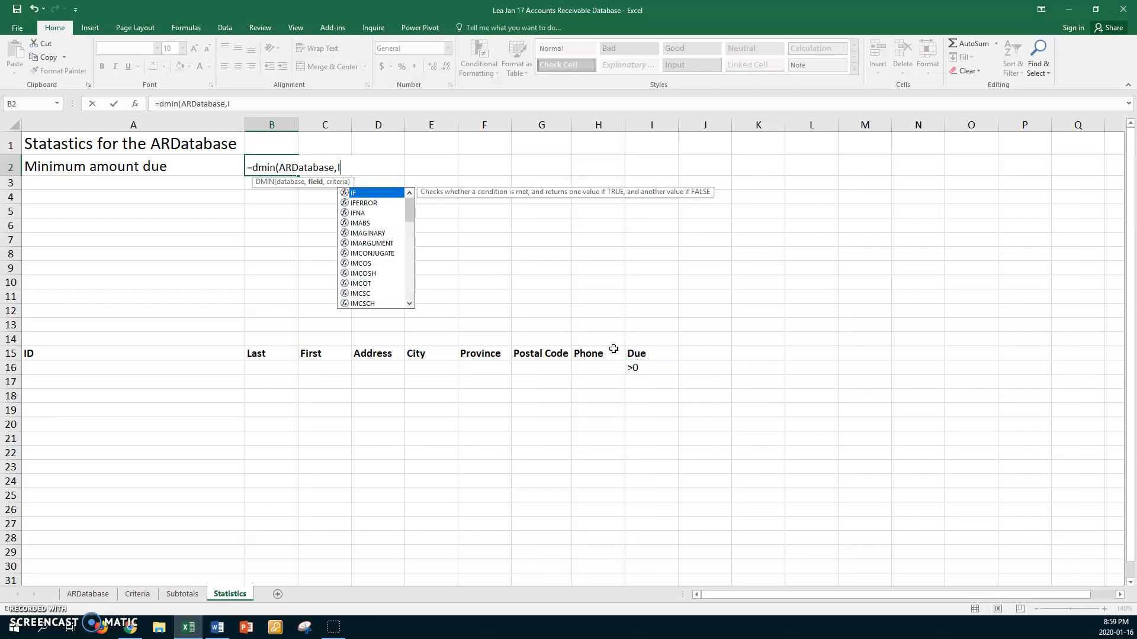
Complete the DMIN formula with field 9 and the criteria range I15:I16
{"action": "type", "text": "9"}
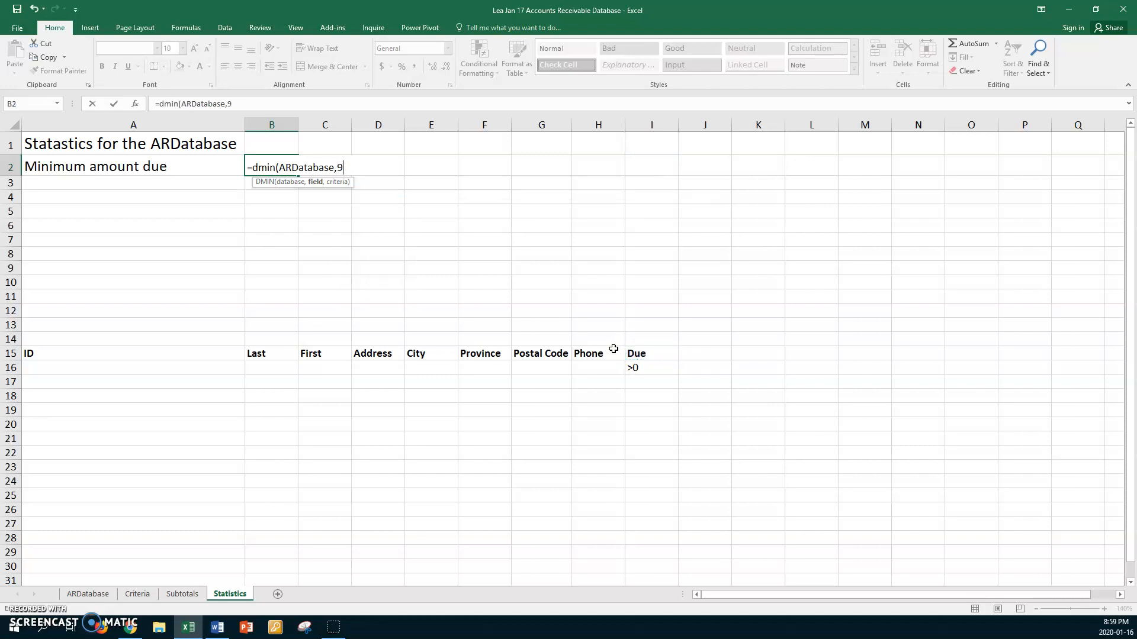
{"action": "type", "text": ","}
{"action": "left_click_drag", "start_coordinate": [651, 353], "coordinate": [657, 367]}
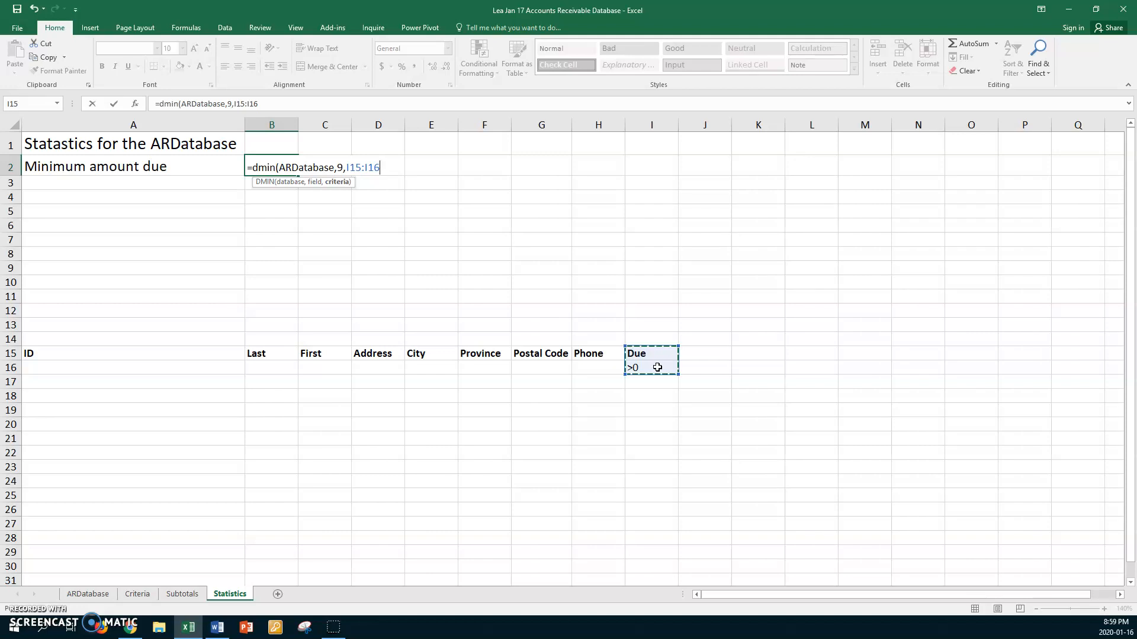
{"action": "key", "text": "Return"}
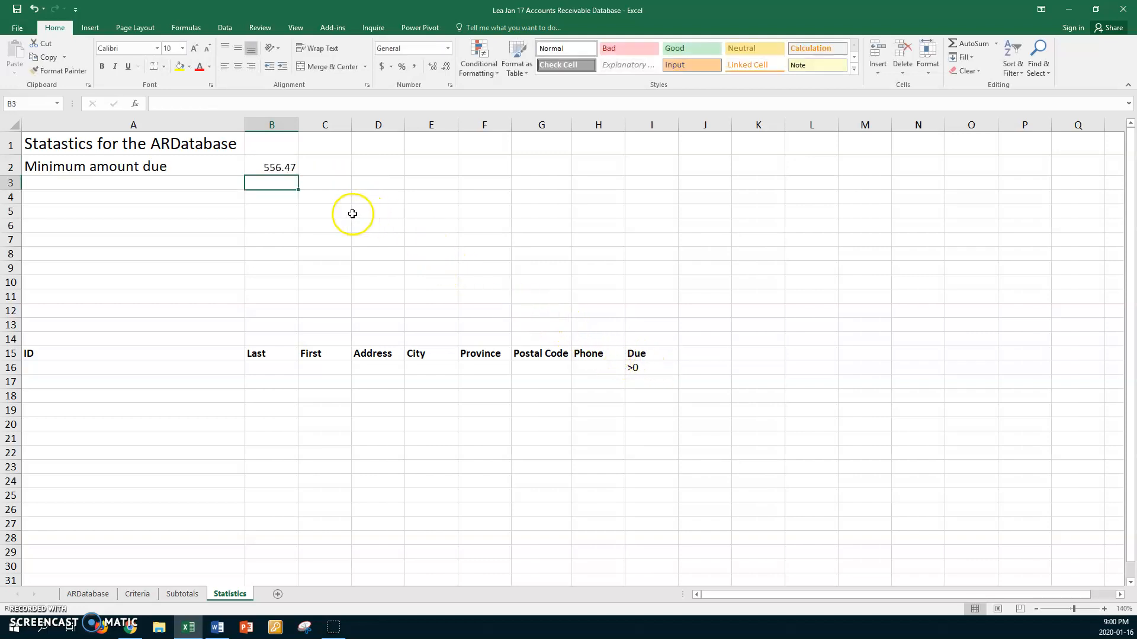
Format the minimum amount due in cell B2 with the Accounting number format
{"action": "left_click", "coordinate": [270, 166]}
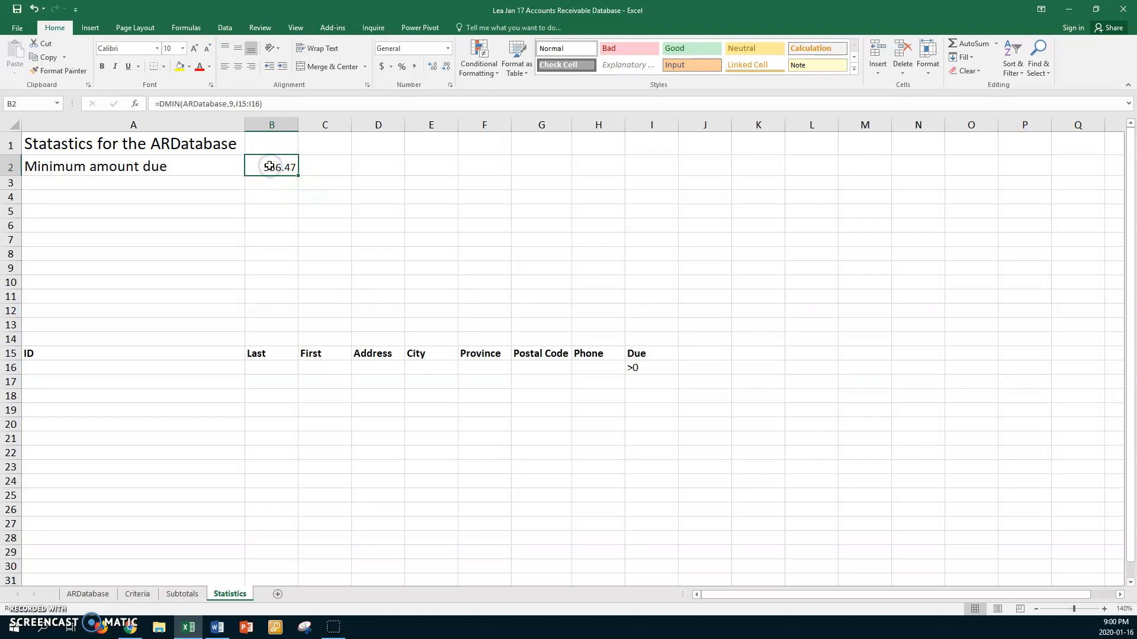
{"action": "right_click", "coordinate": [270, 167]}
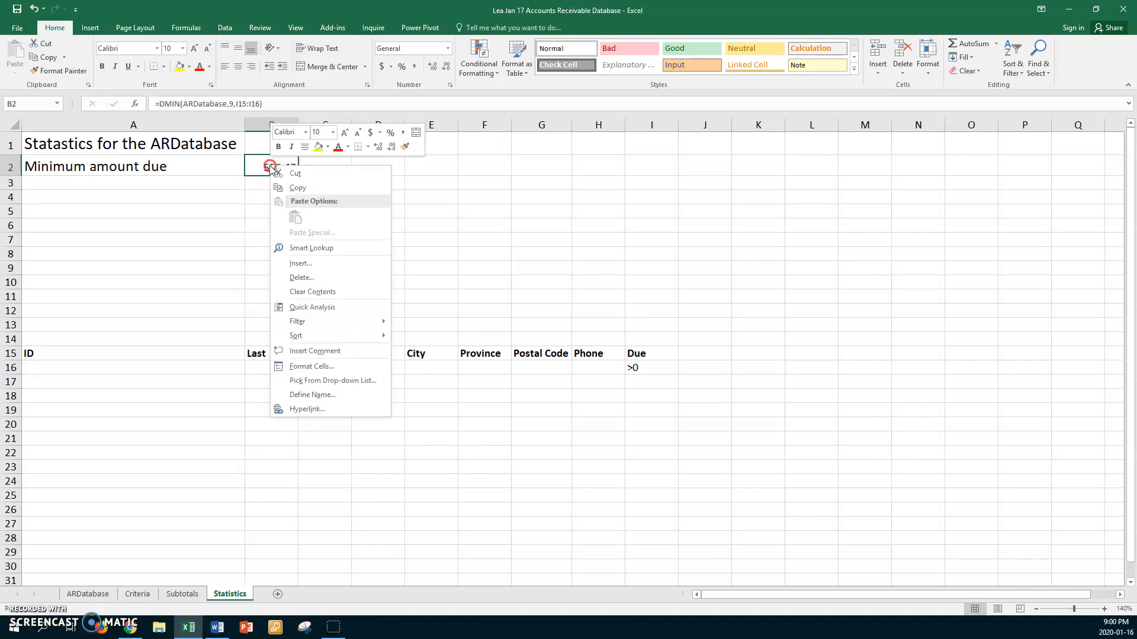
{"action": "left_click", "coordinate": [309, 367]}
{"action": "left_click", "coordinate": [188, 298]}
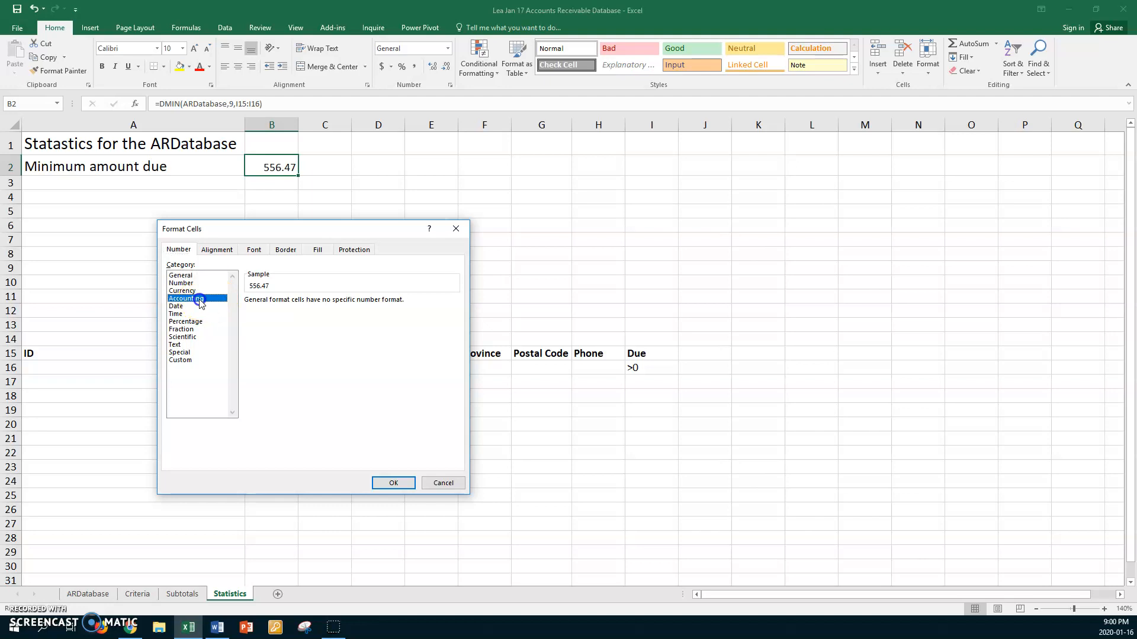
{"action": "left_click", "coordinate": [380, 484]}
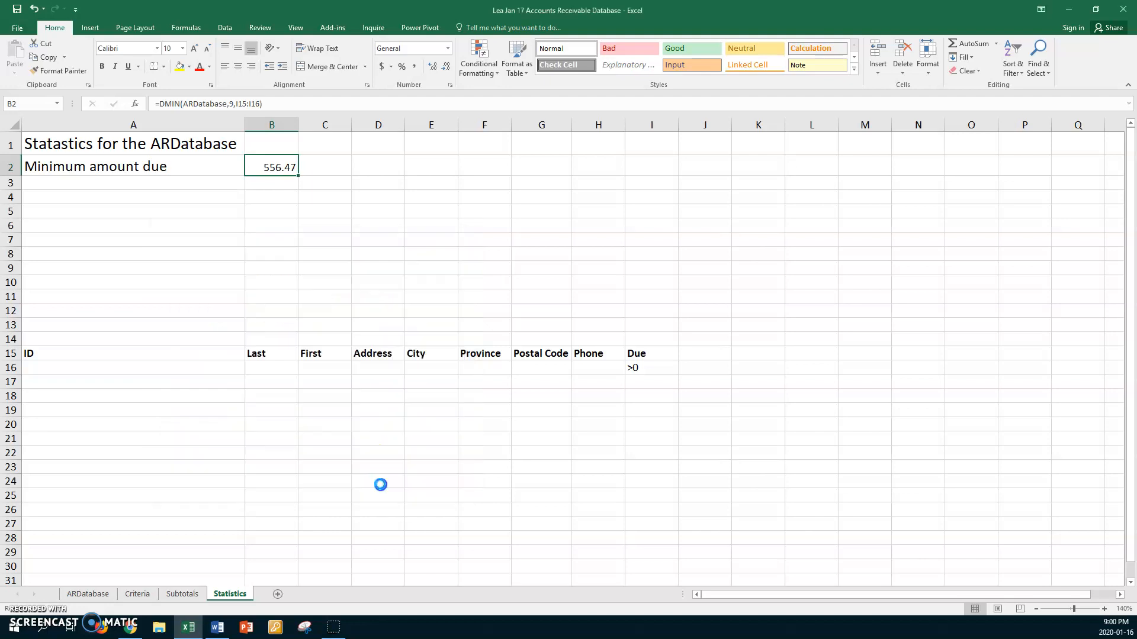
{"action": "left_click", "coordinate": [284, 185]}
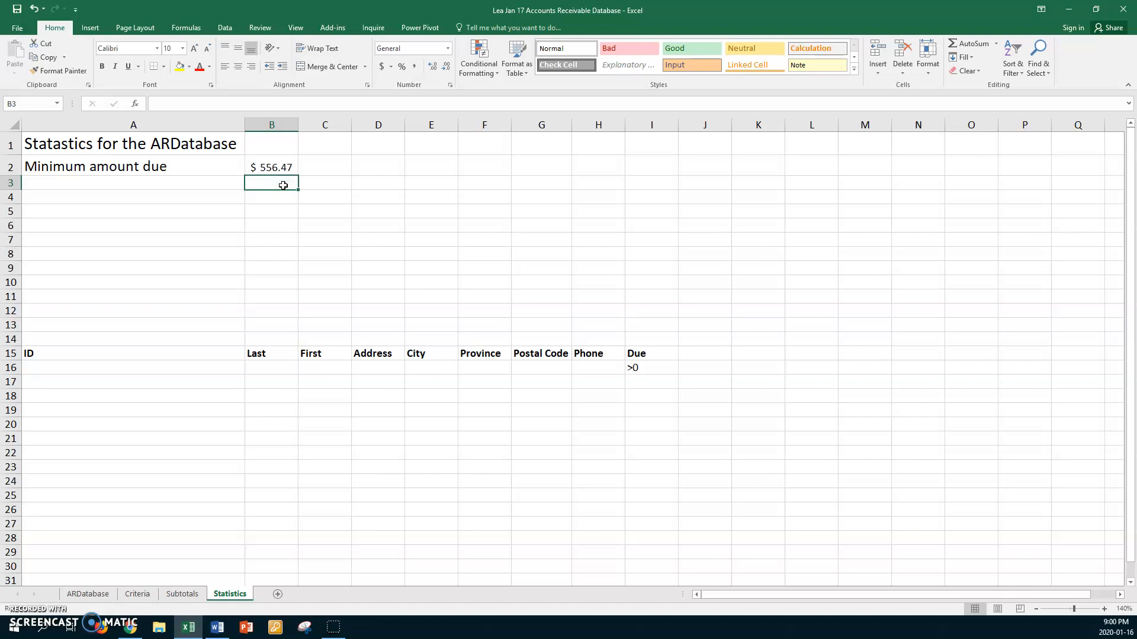